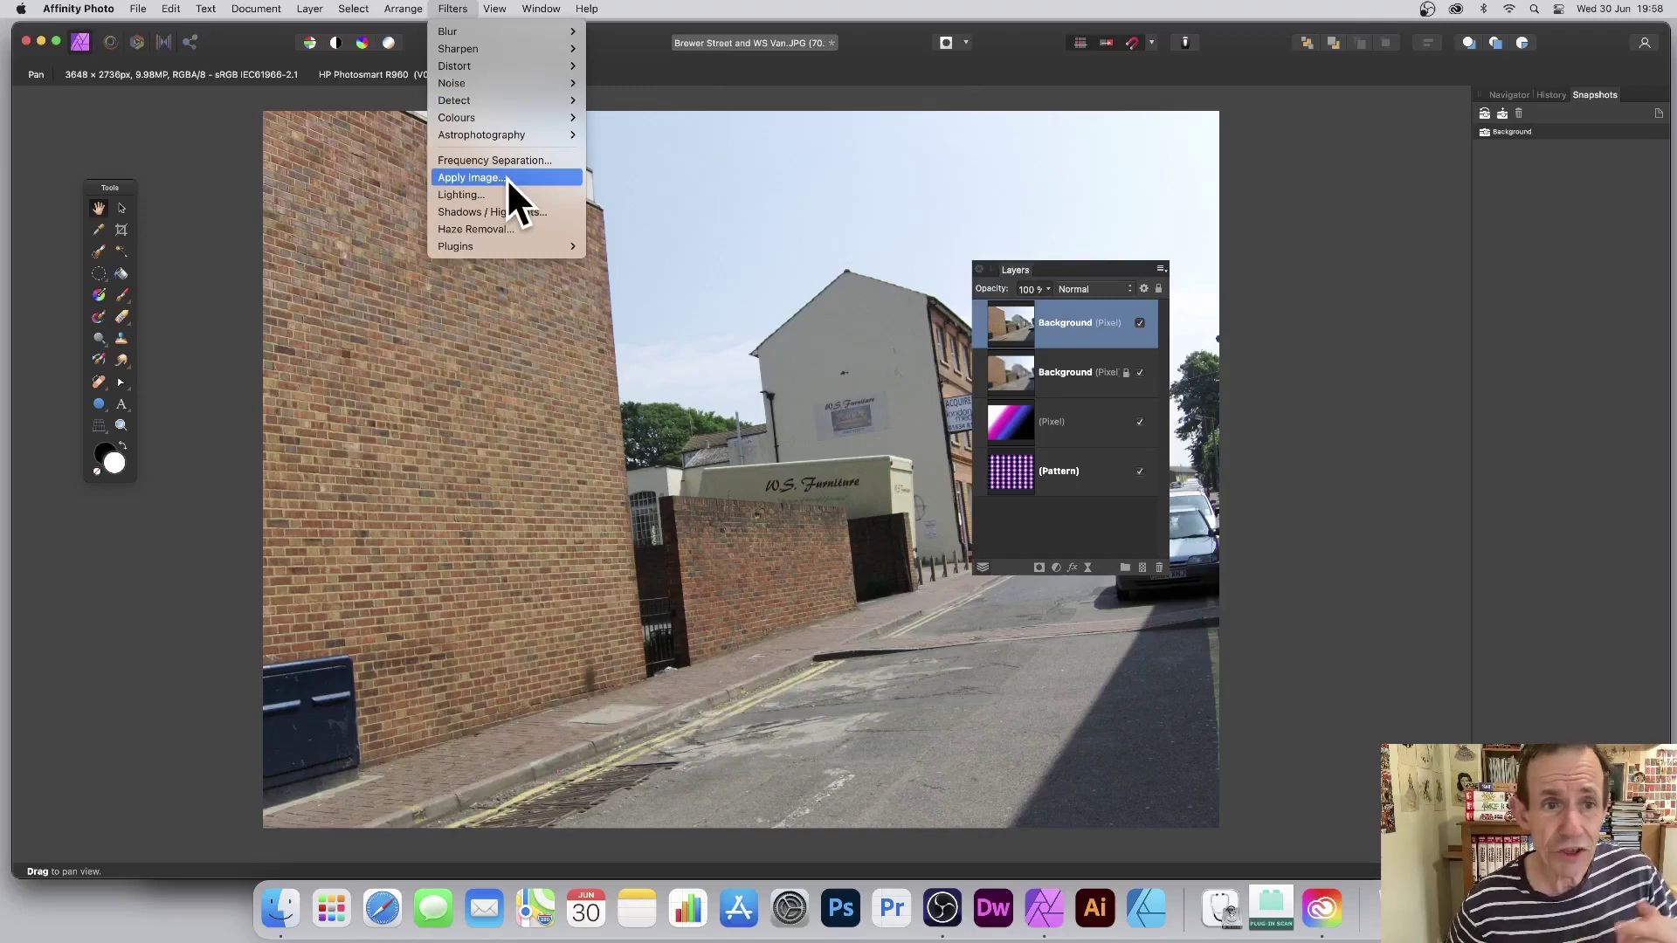
Open the Apply Image dialog from the Filters menu over the street photo.
click(450, 174)
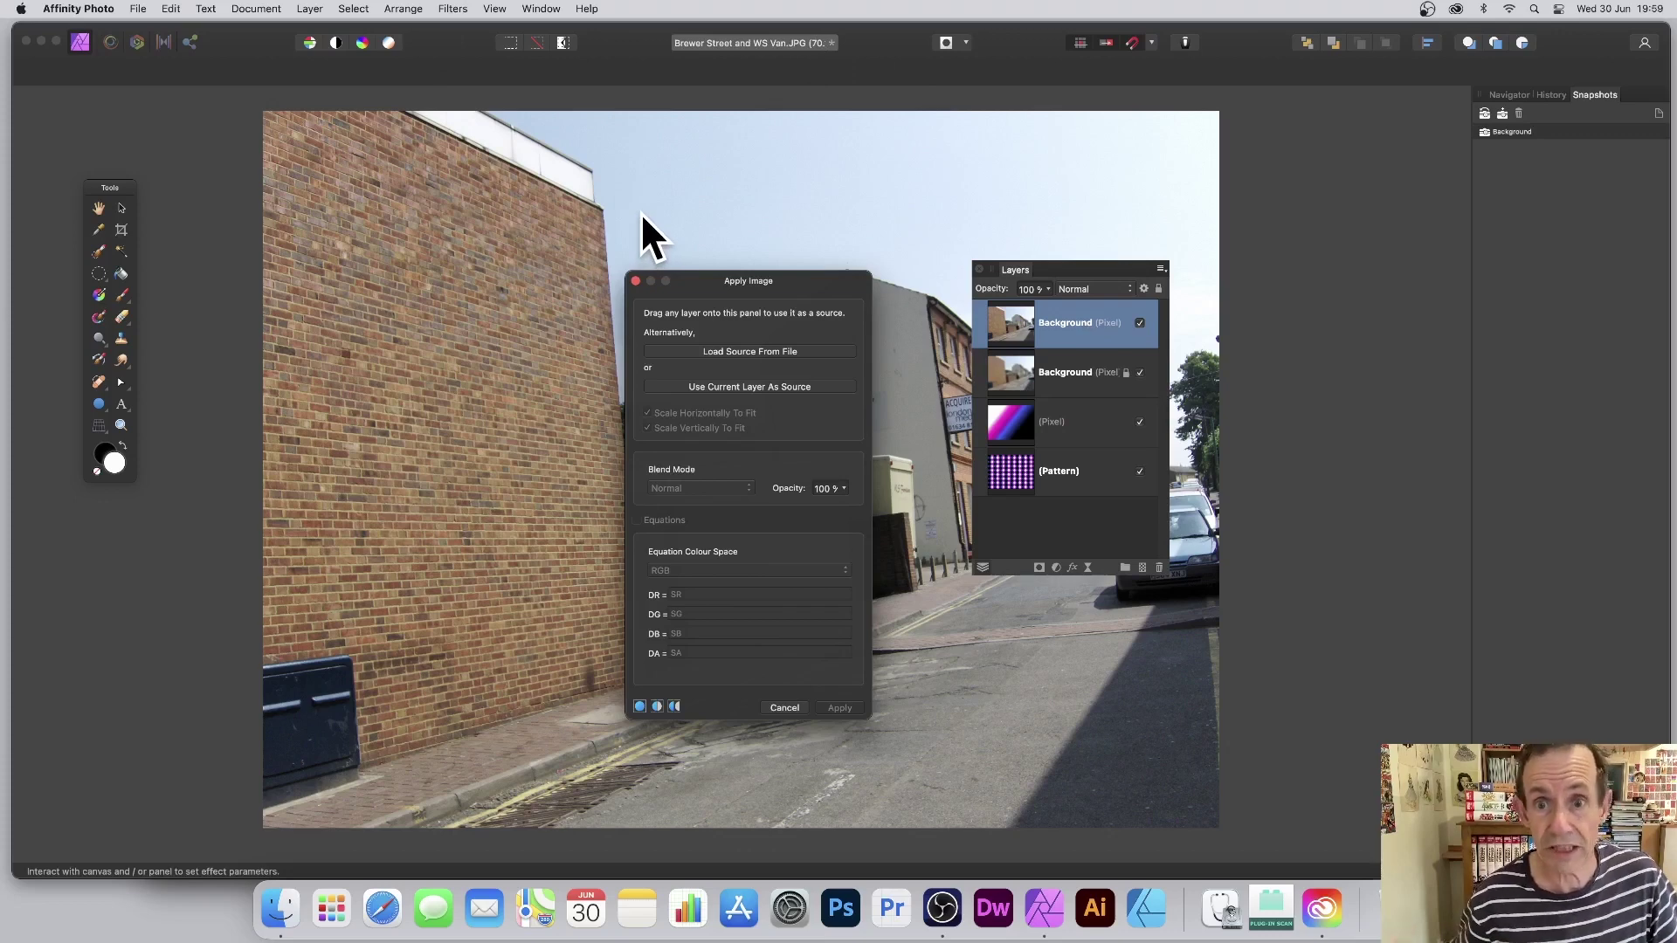
Load the Background layer as the Apply Image source and show the blend mode options.
drag(1028, 375, 727, 309)
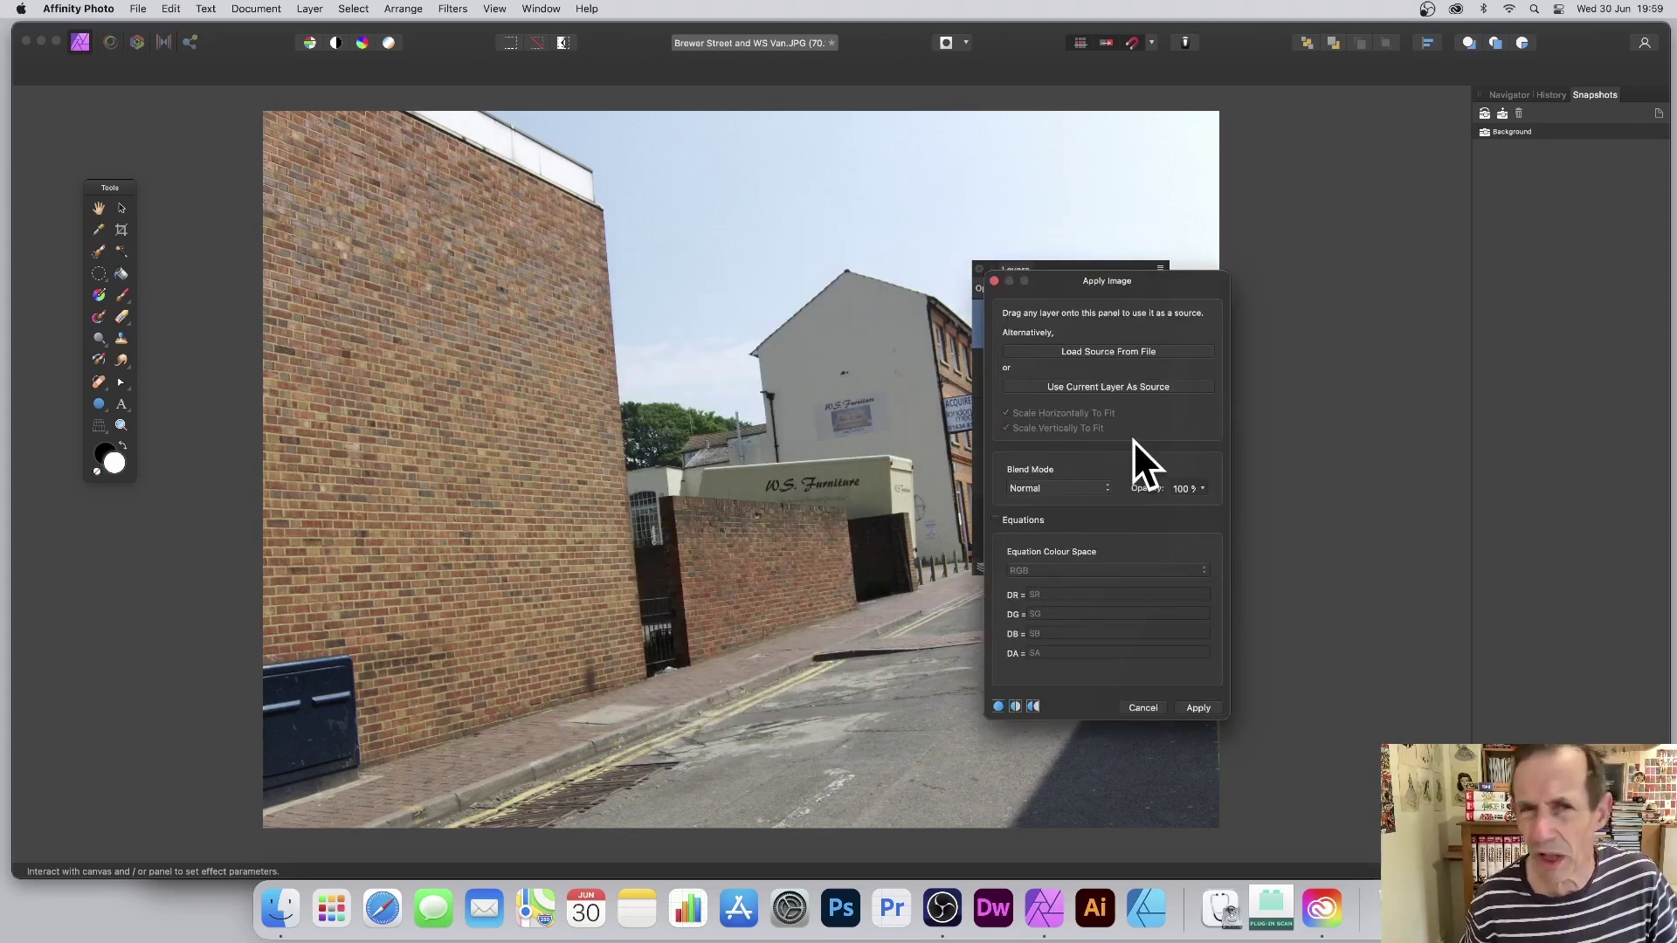
click(1085, 489)
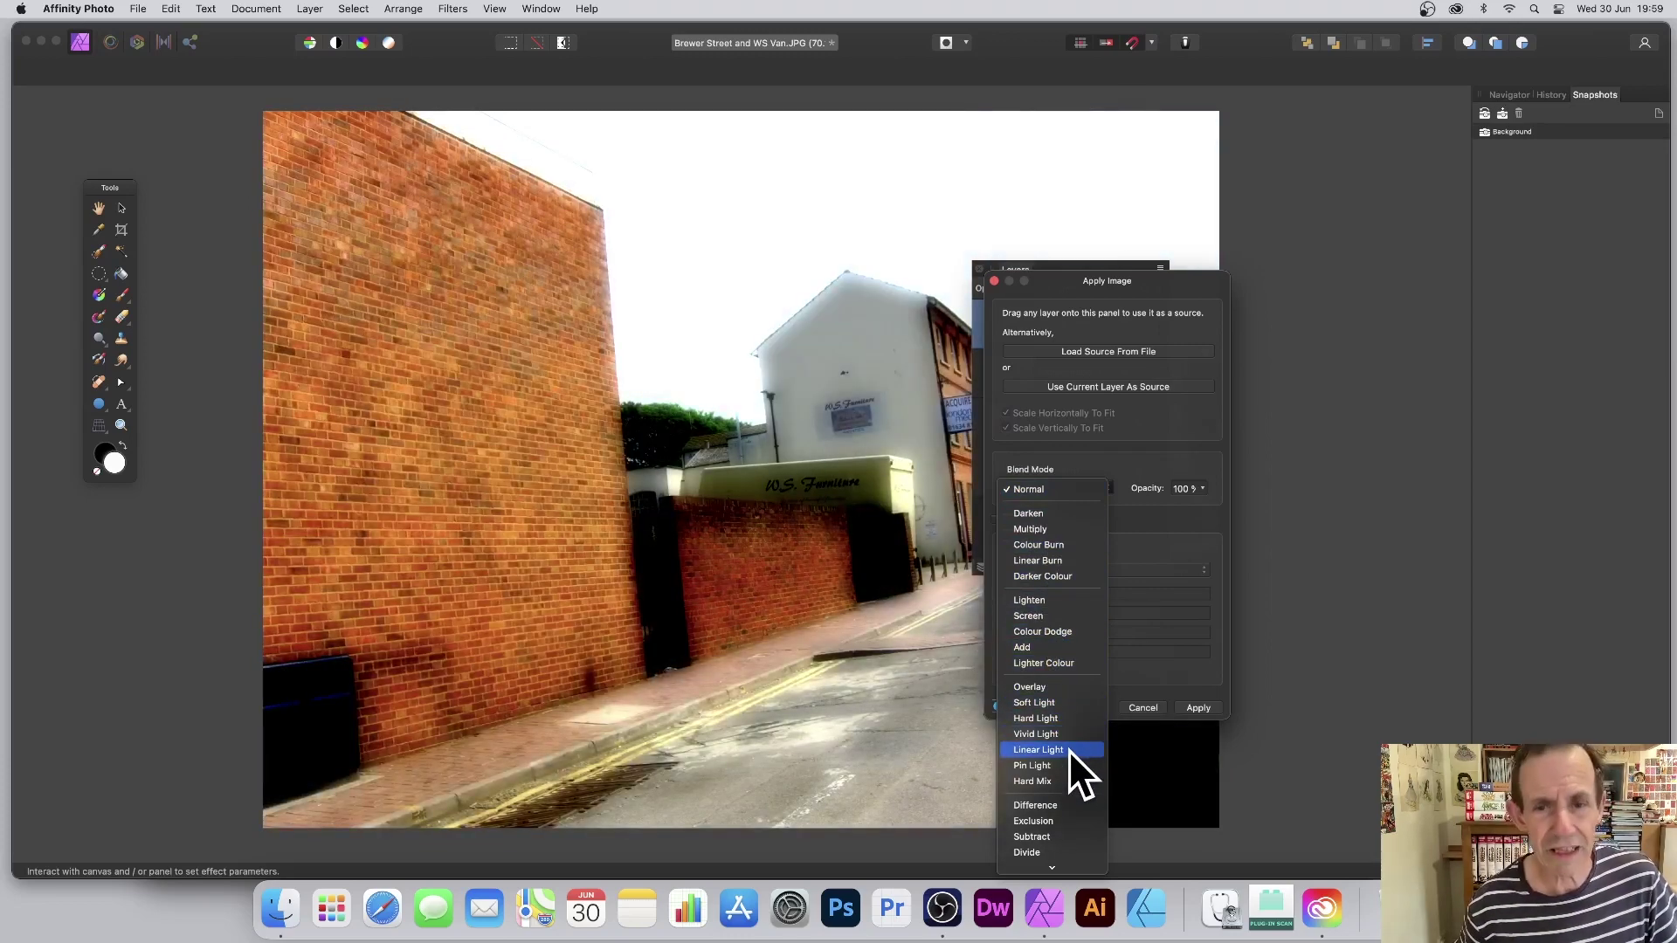
Choose Linear Light blending and enable the RGB Equations.
click(1067, 750)
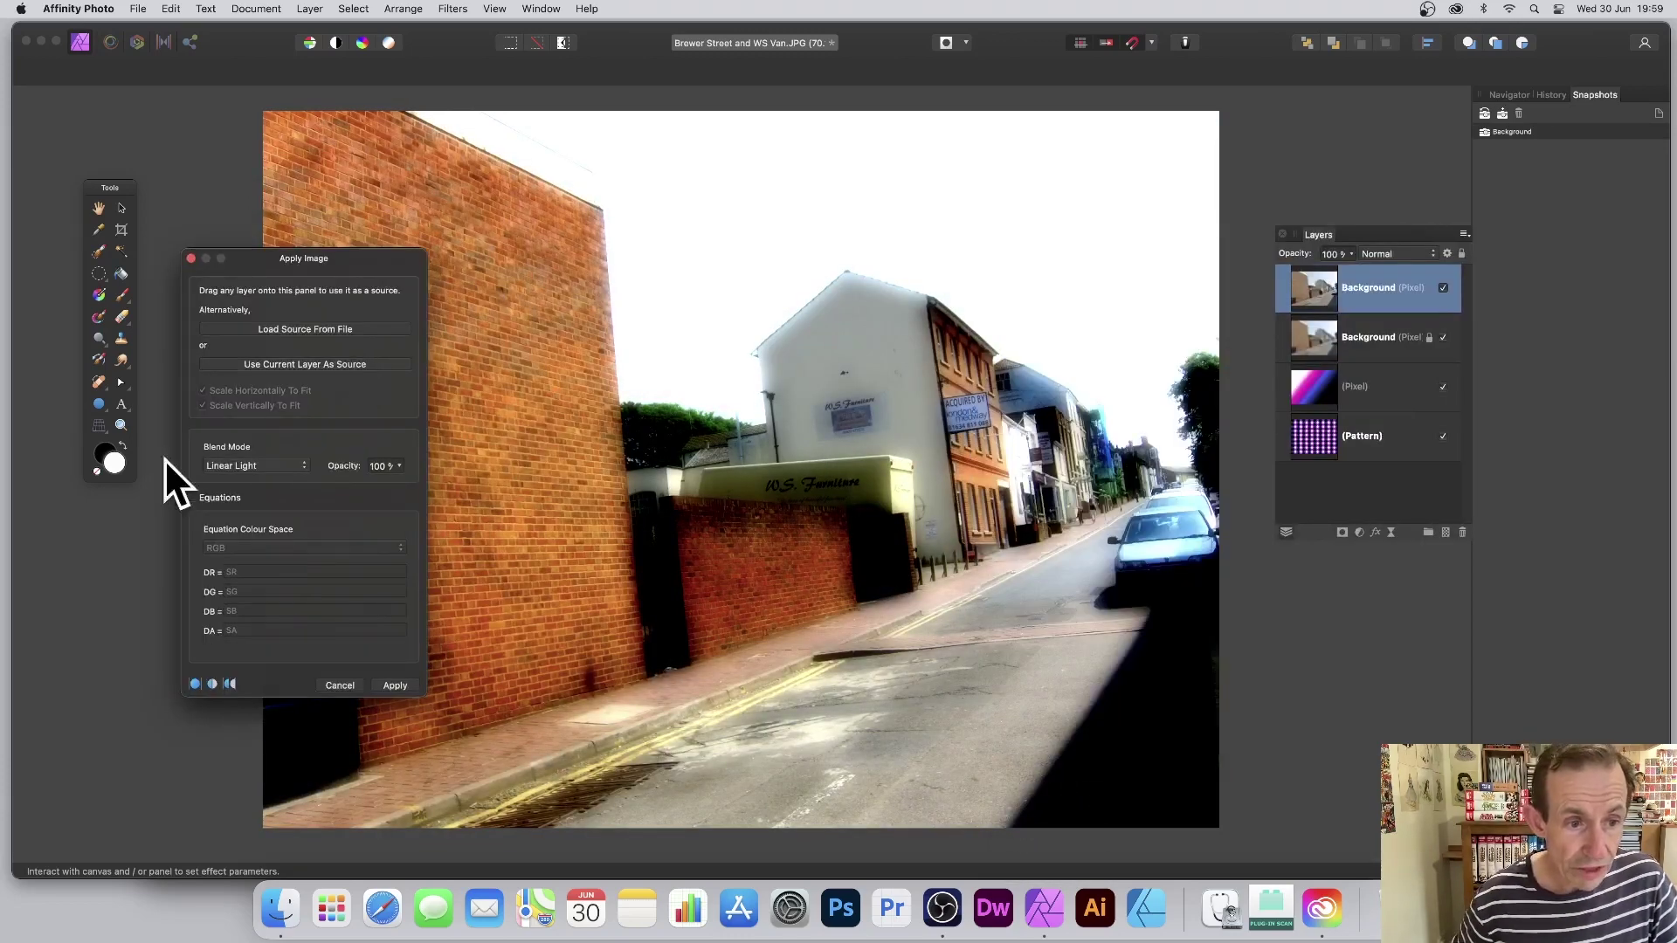
click(193, 498)
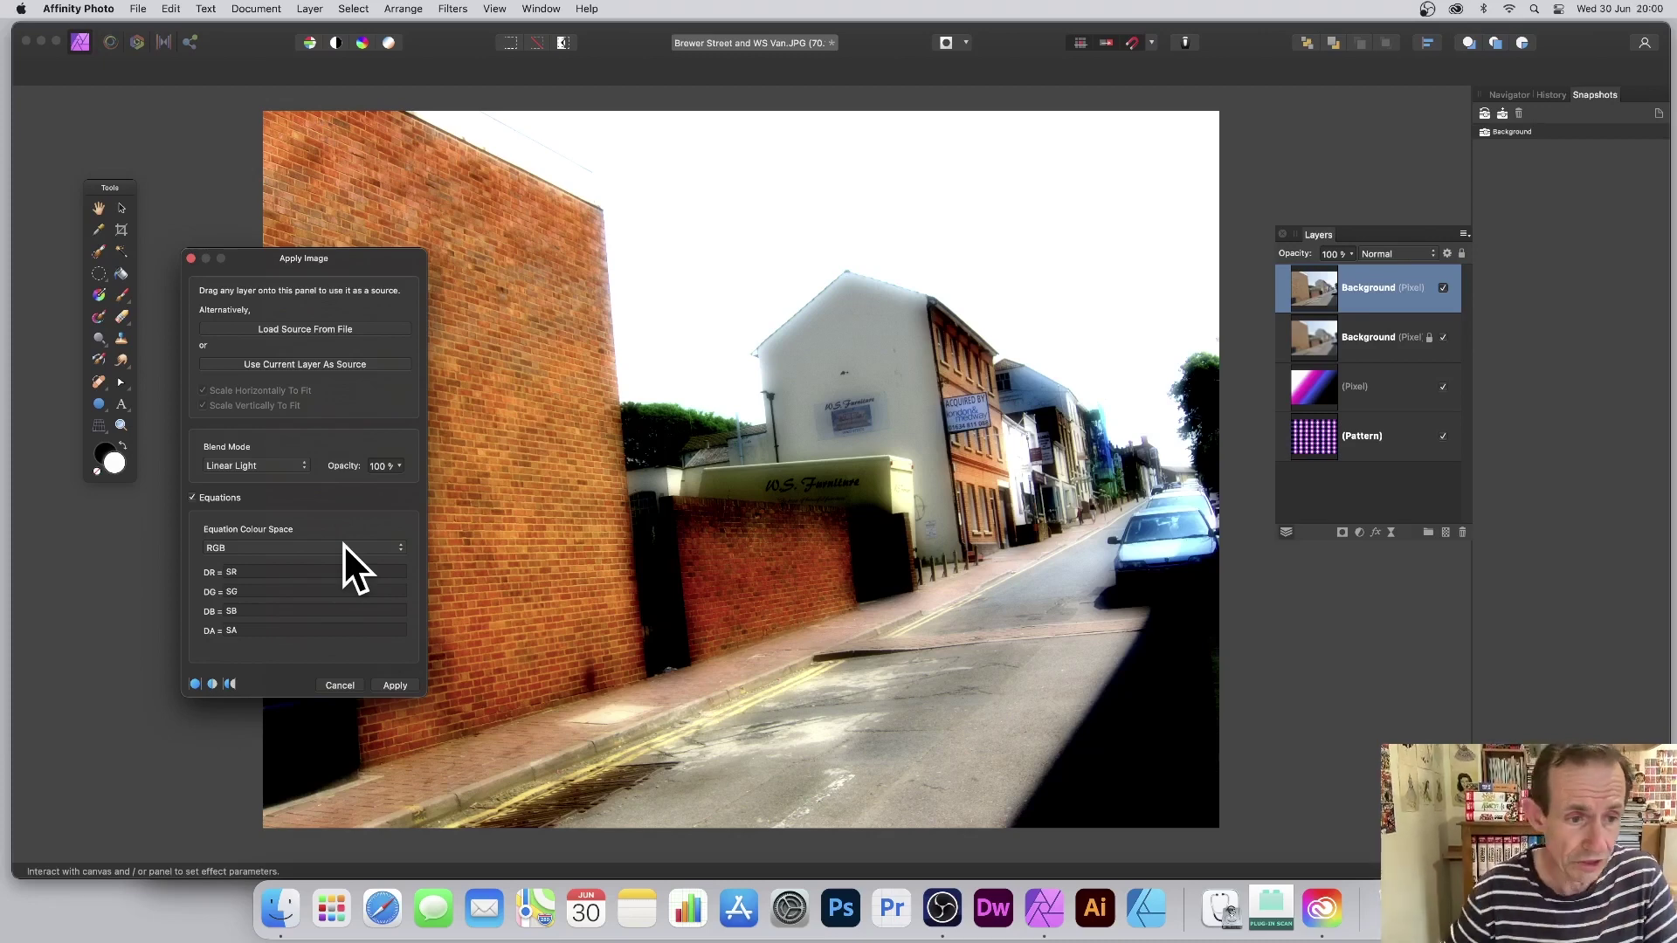
Keep RGB equation colour space, setting DR to SR-SG and DG to SG*SG/12.
click(224, 550)
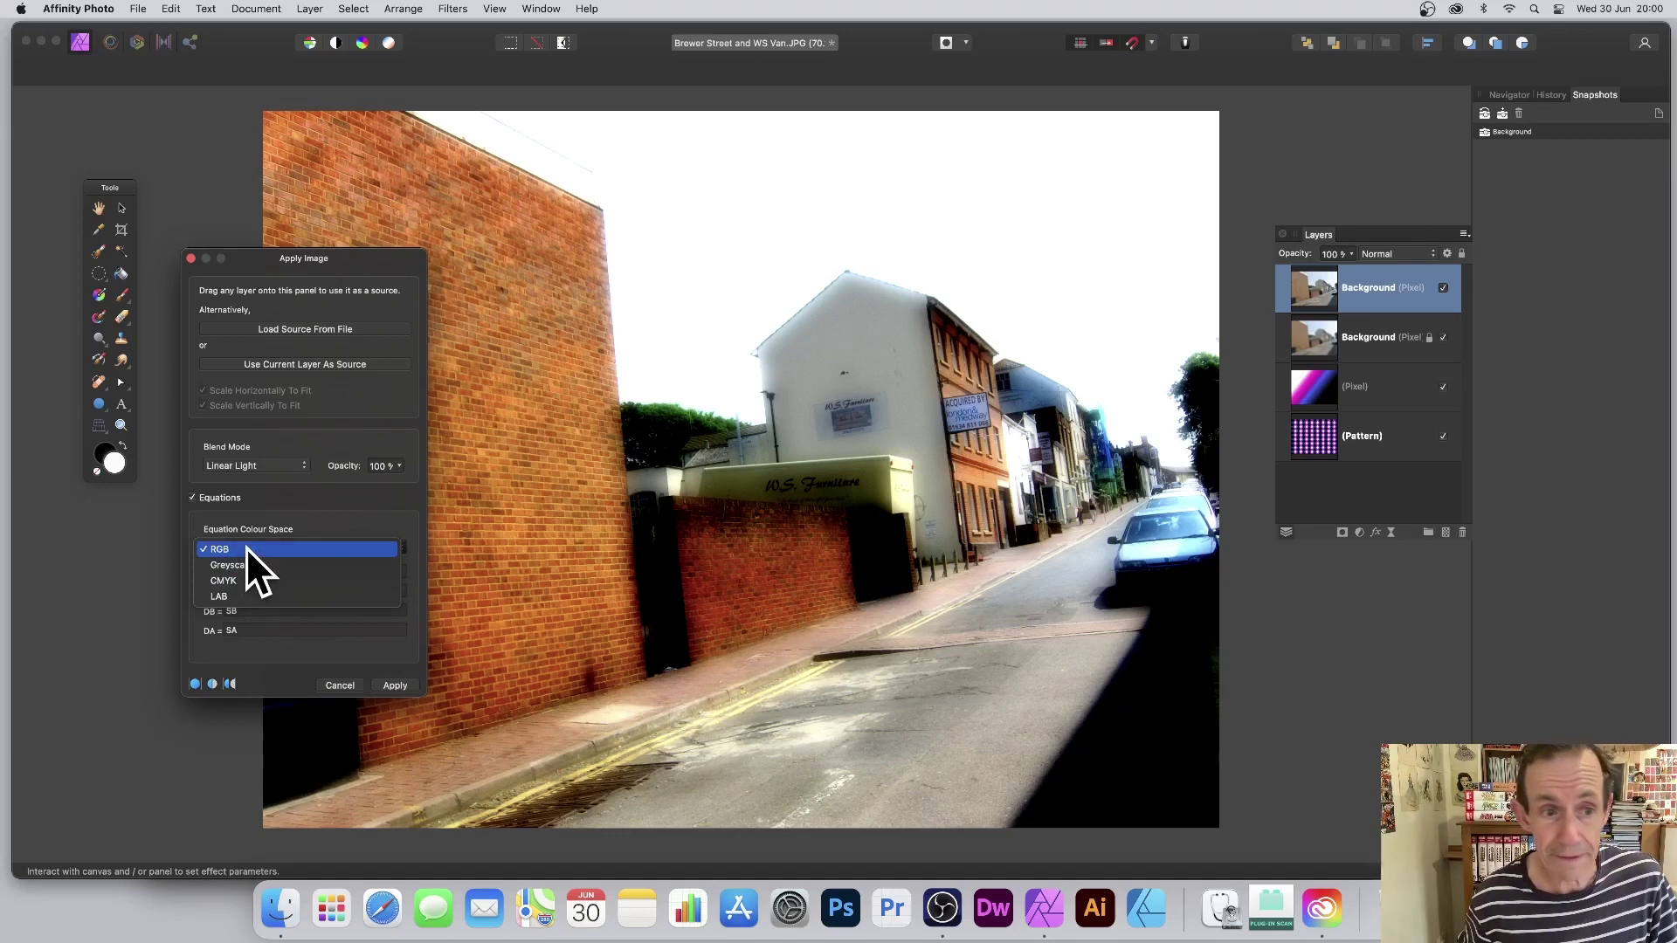
click(245, 547)
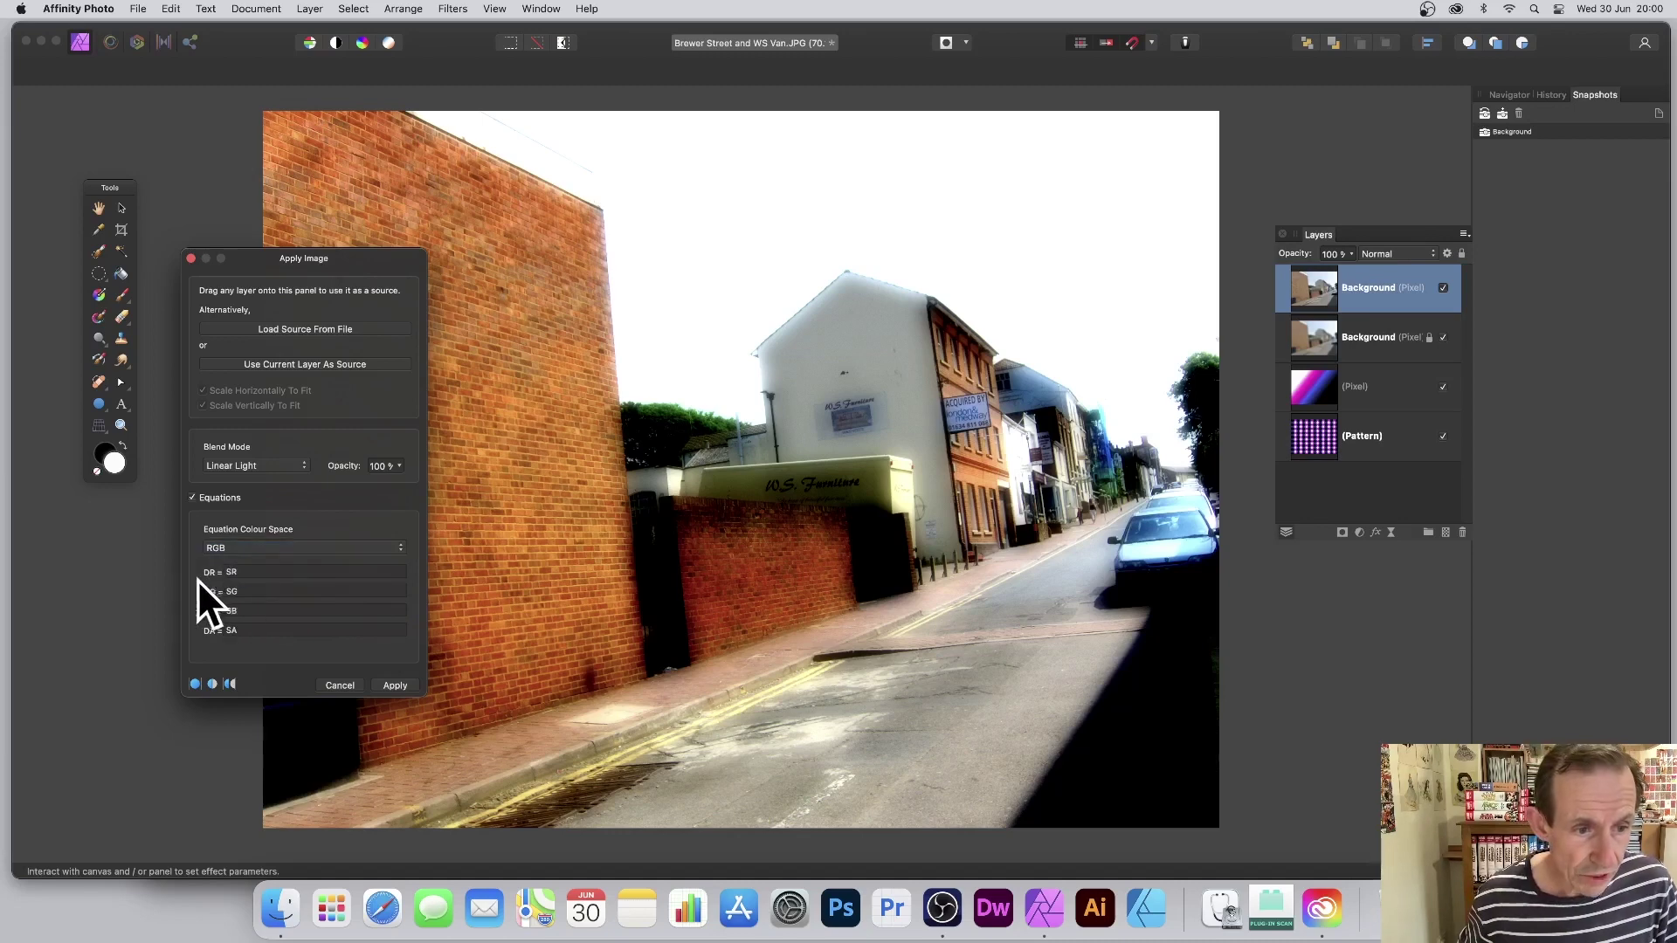
click(272, 572)
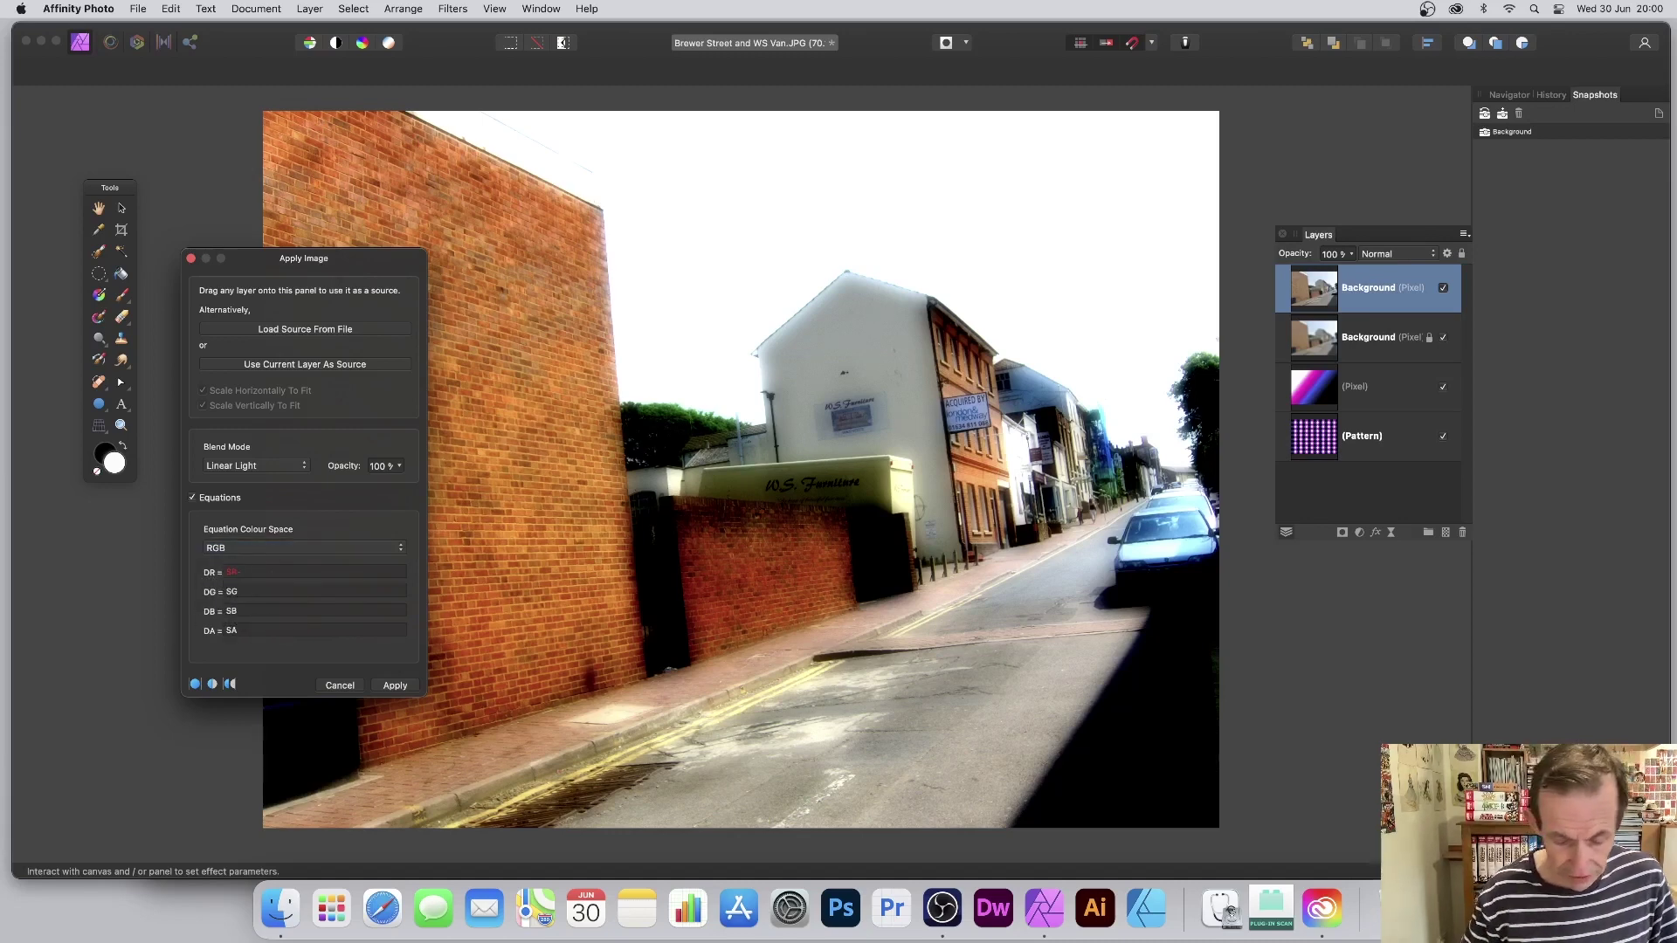
text(-SG)
click(253, 591)
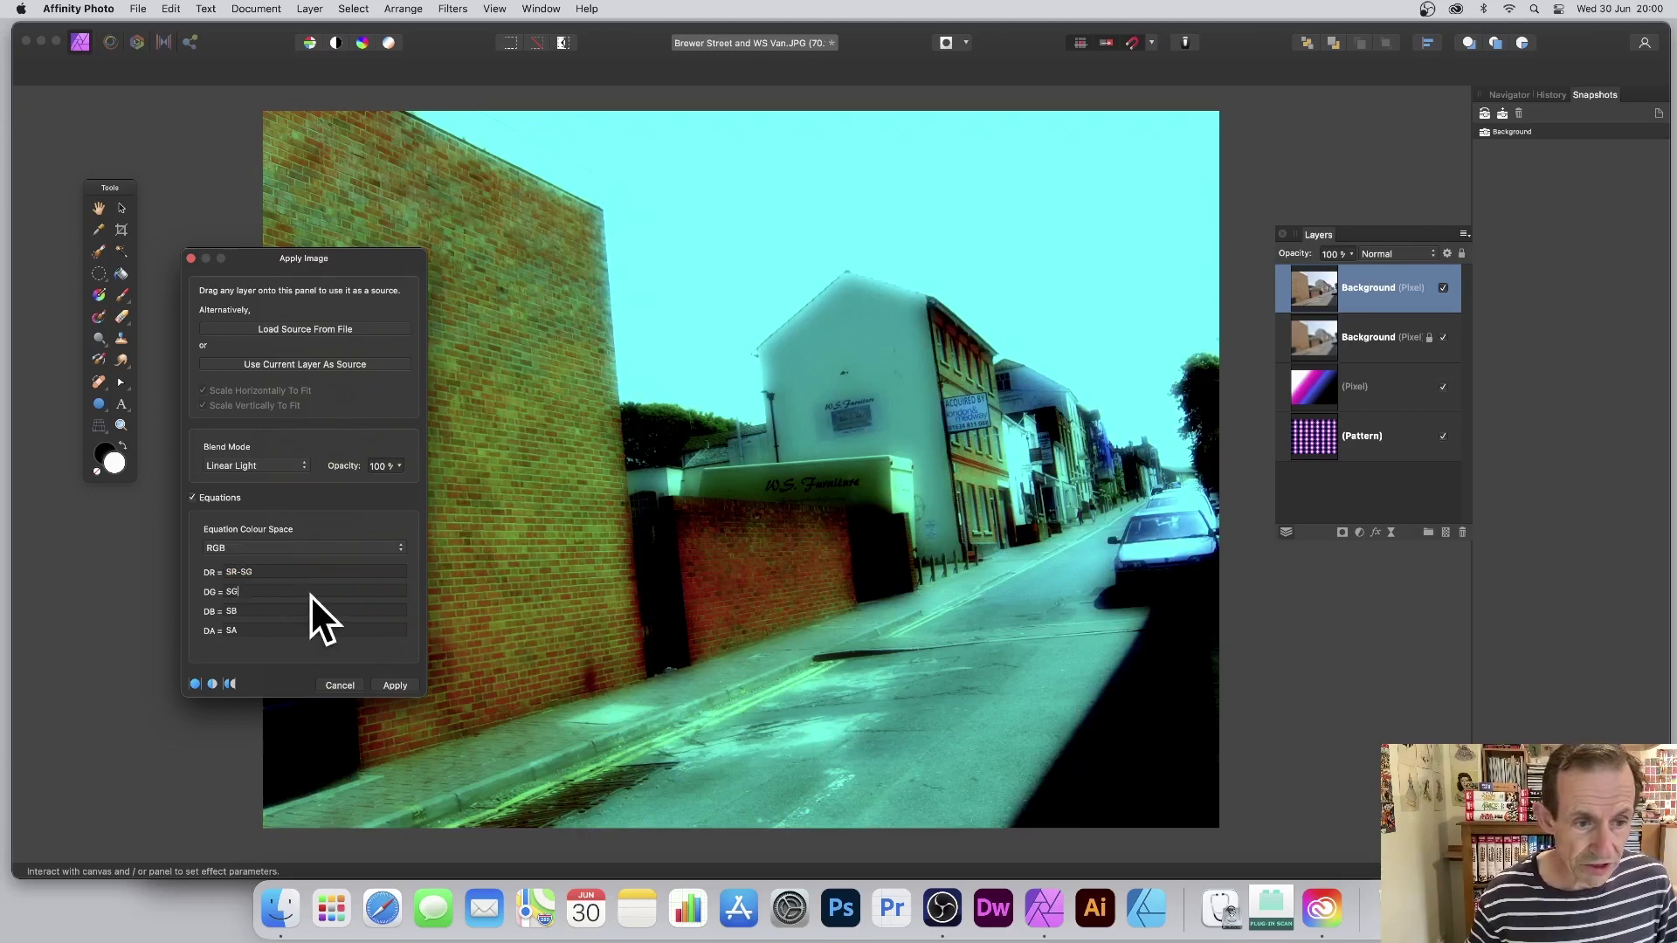
text(-)
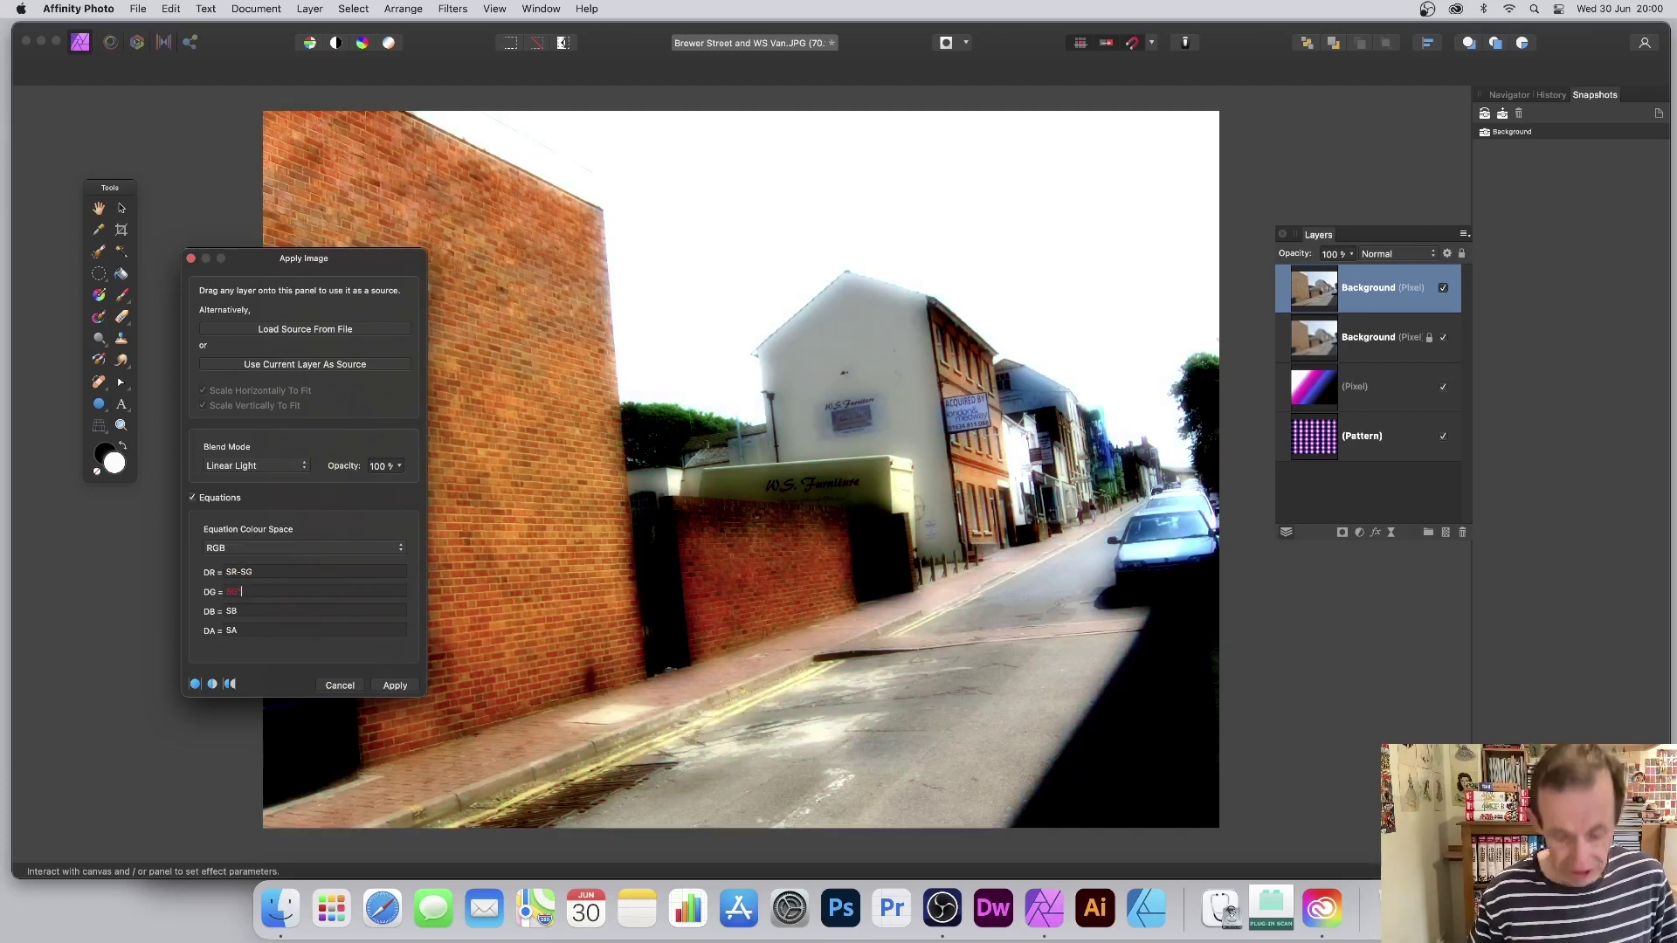
text(SG)
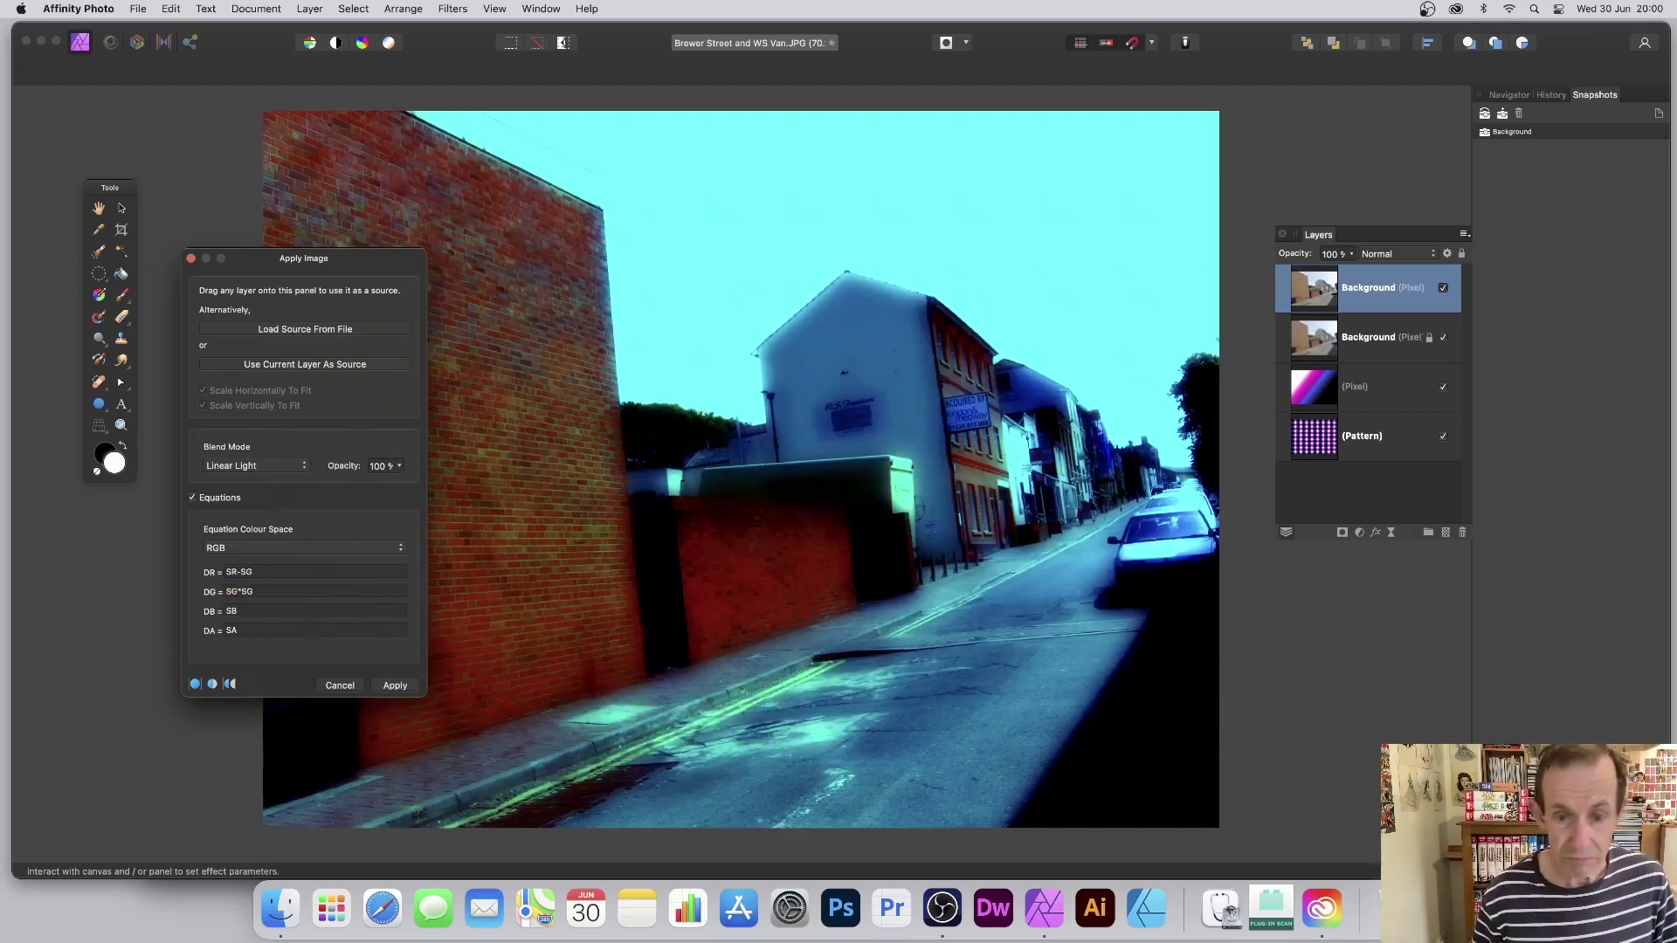
text(*)
text(12)
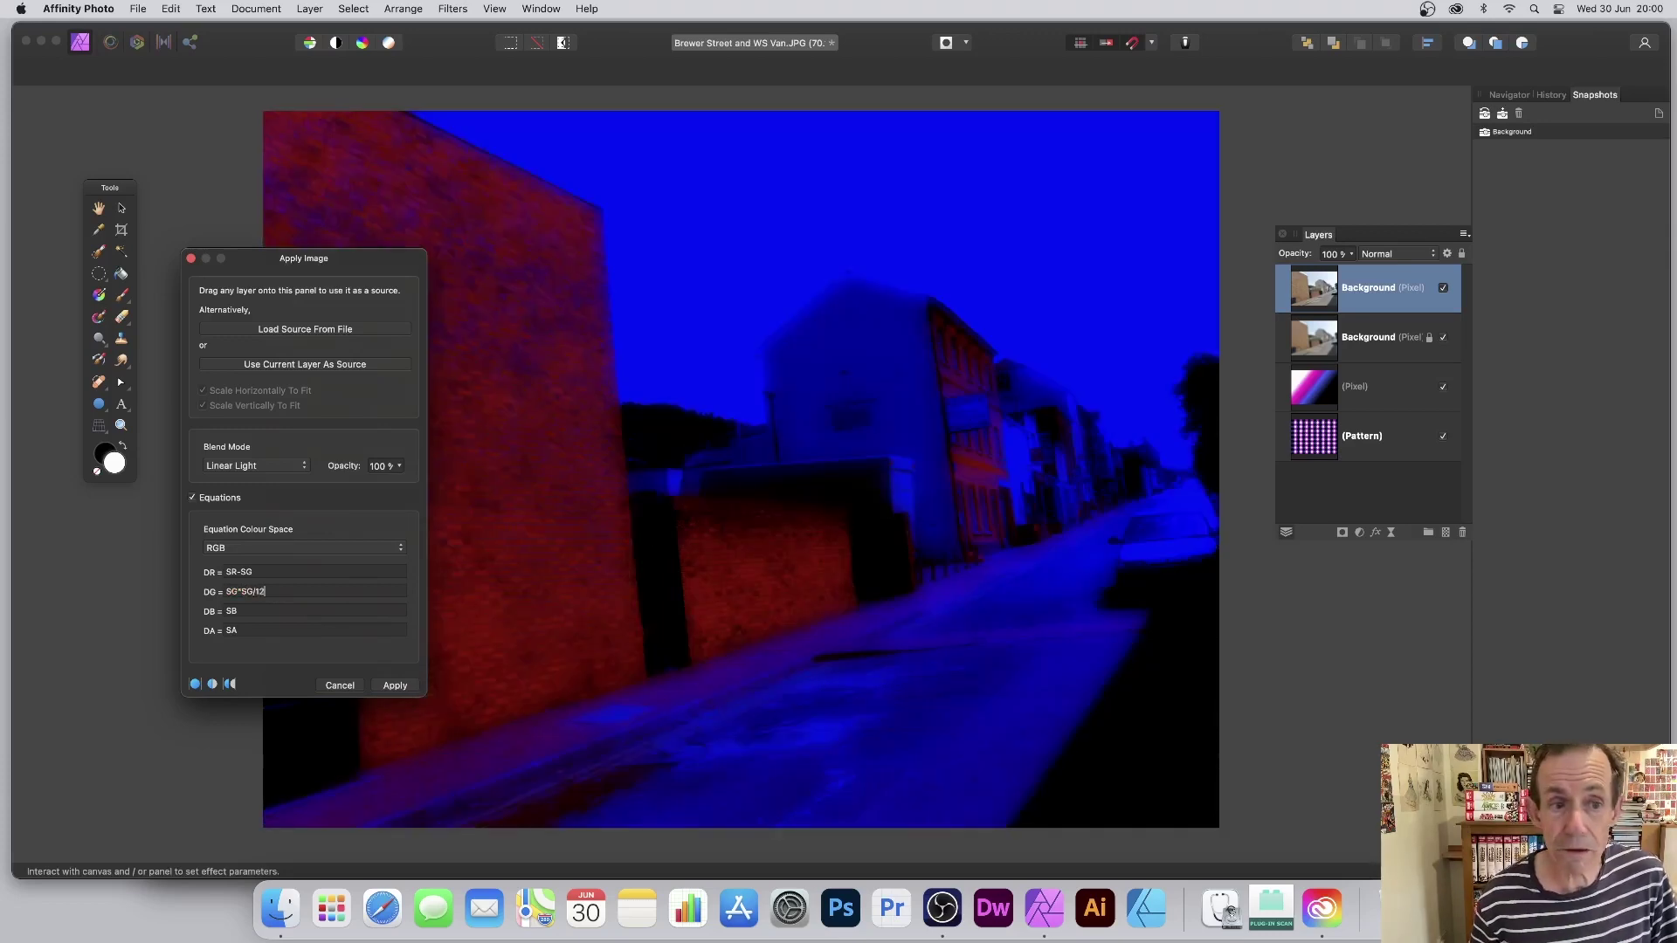
key(Tab)
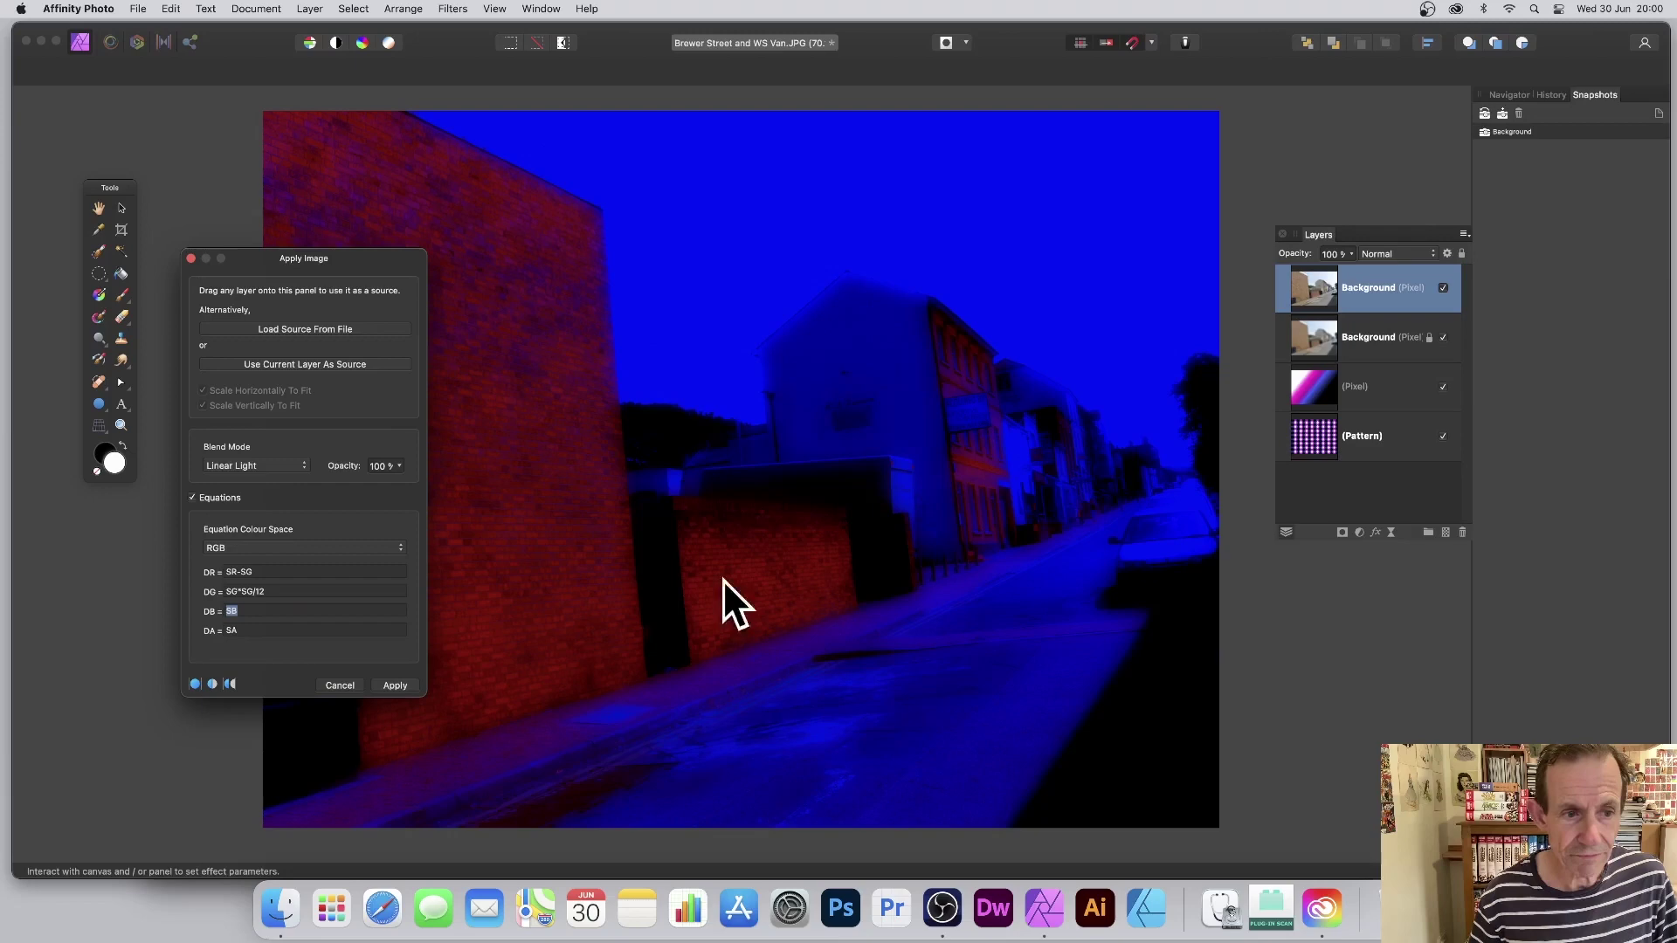
click(253, 611)
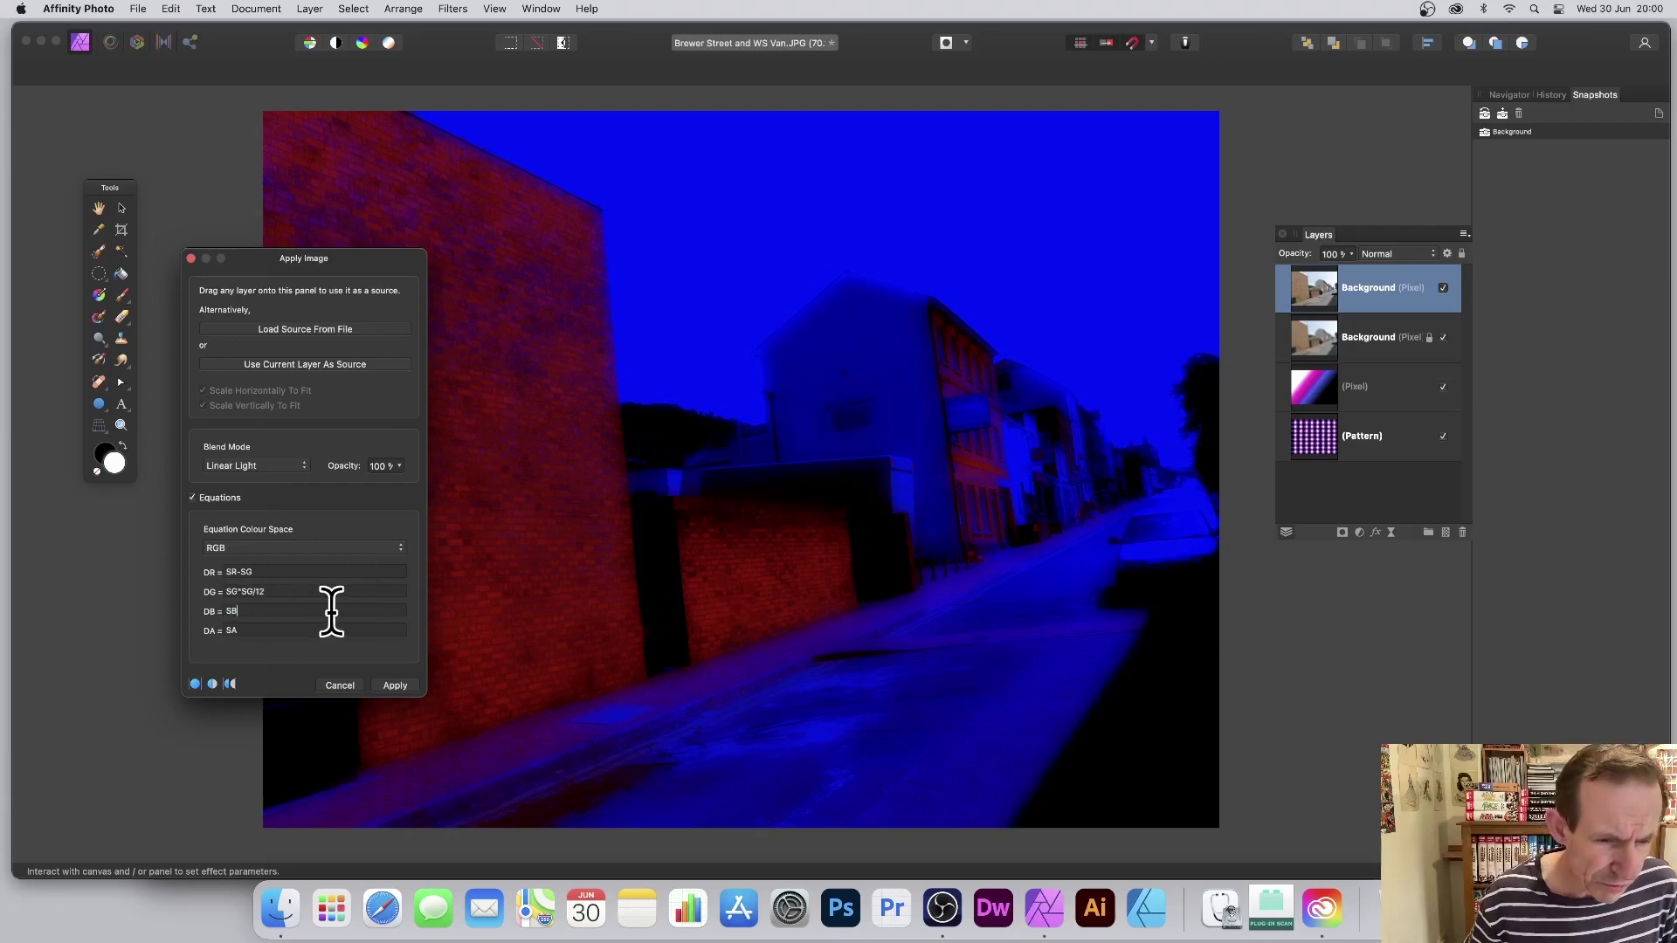
Add *SB/5 to the blue equation and rewrite the red equation as SR+SG-SB-100.
text(*)
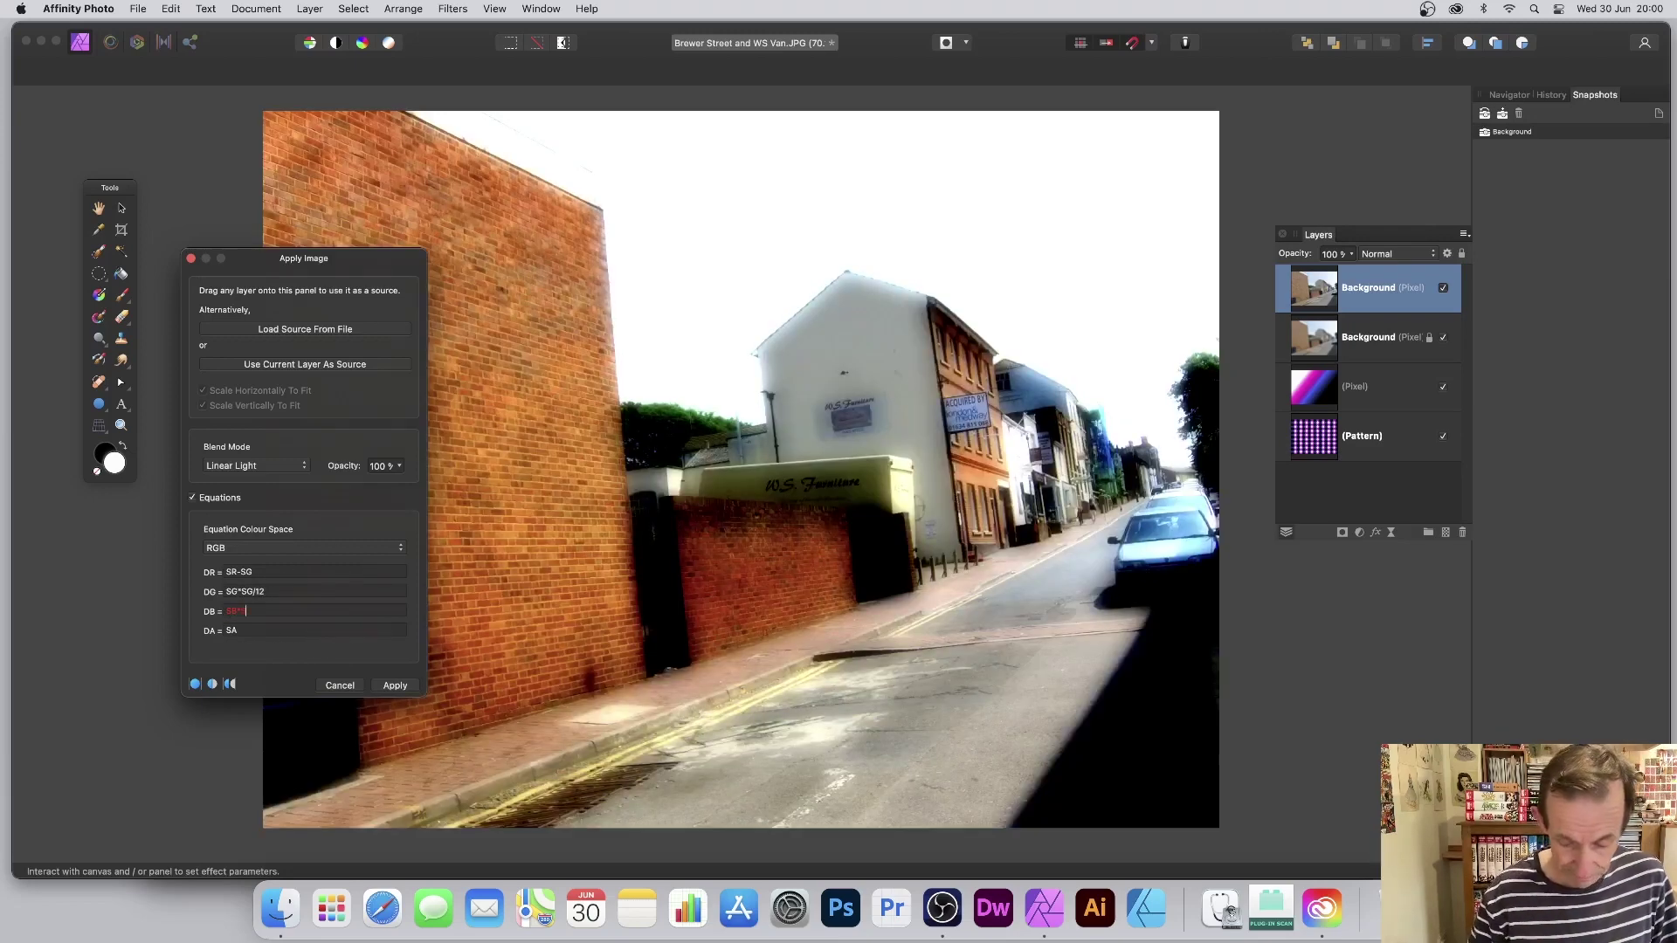
text(SB/5)
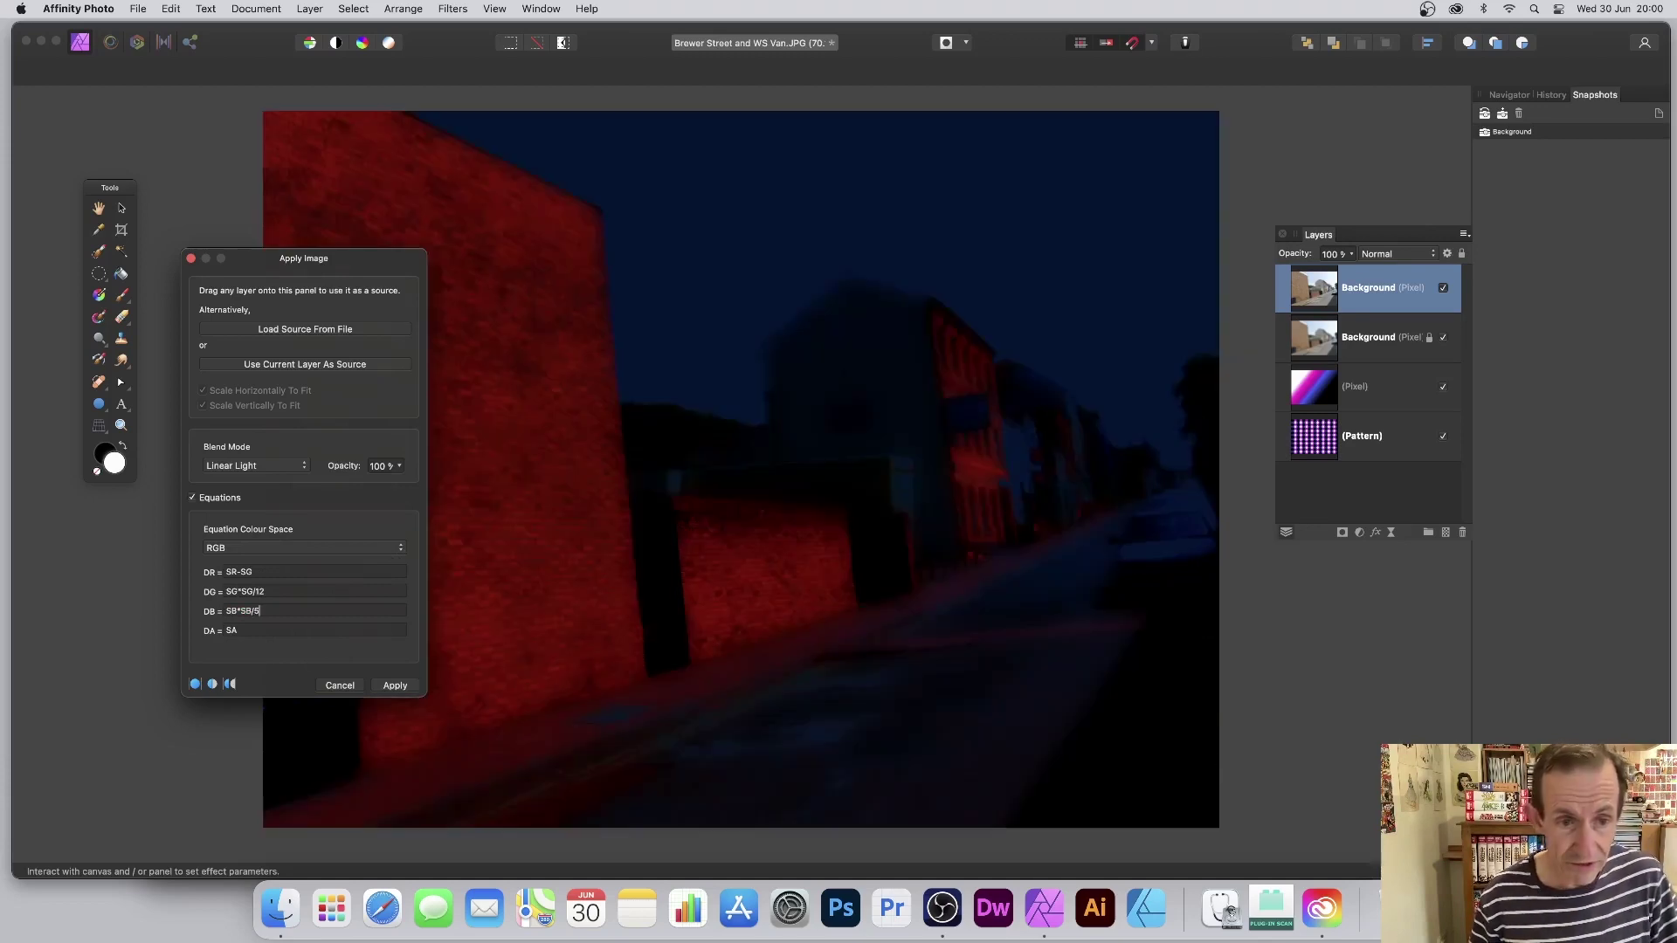
click(315, 572)
key(BackSpace)
key(BackSpace)
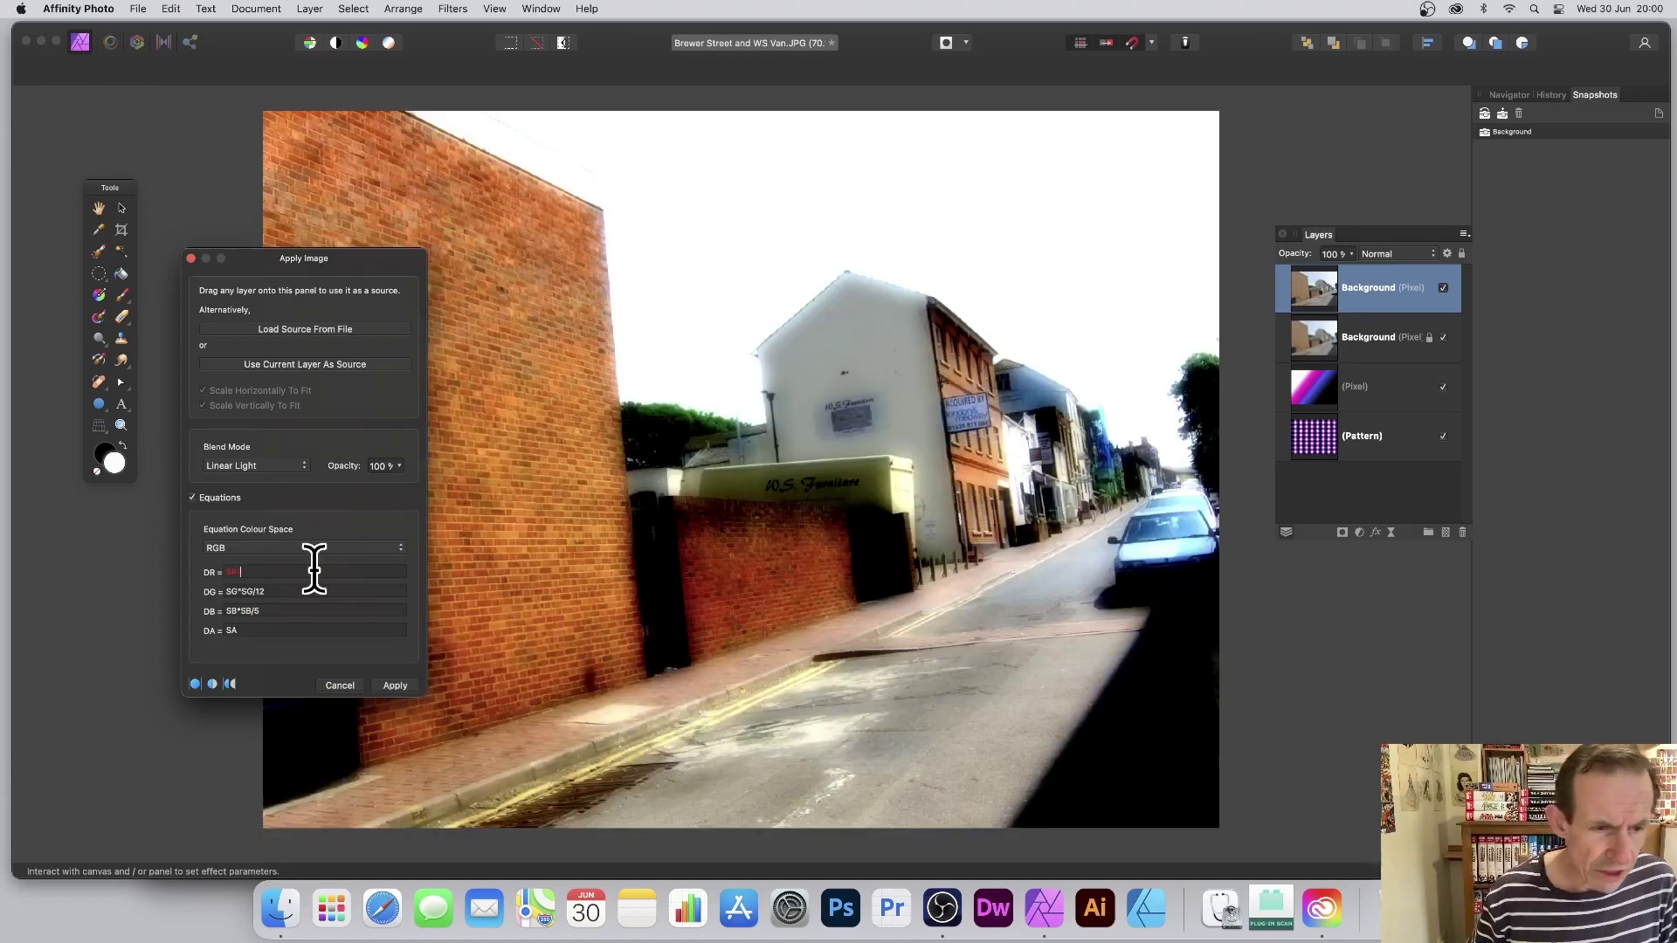
key(BackSpace)
text(*)
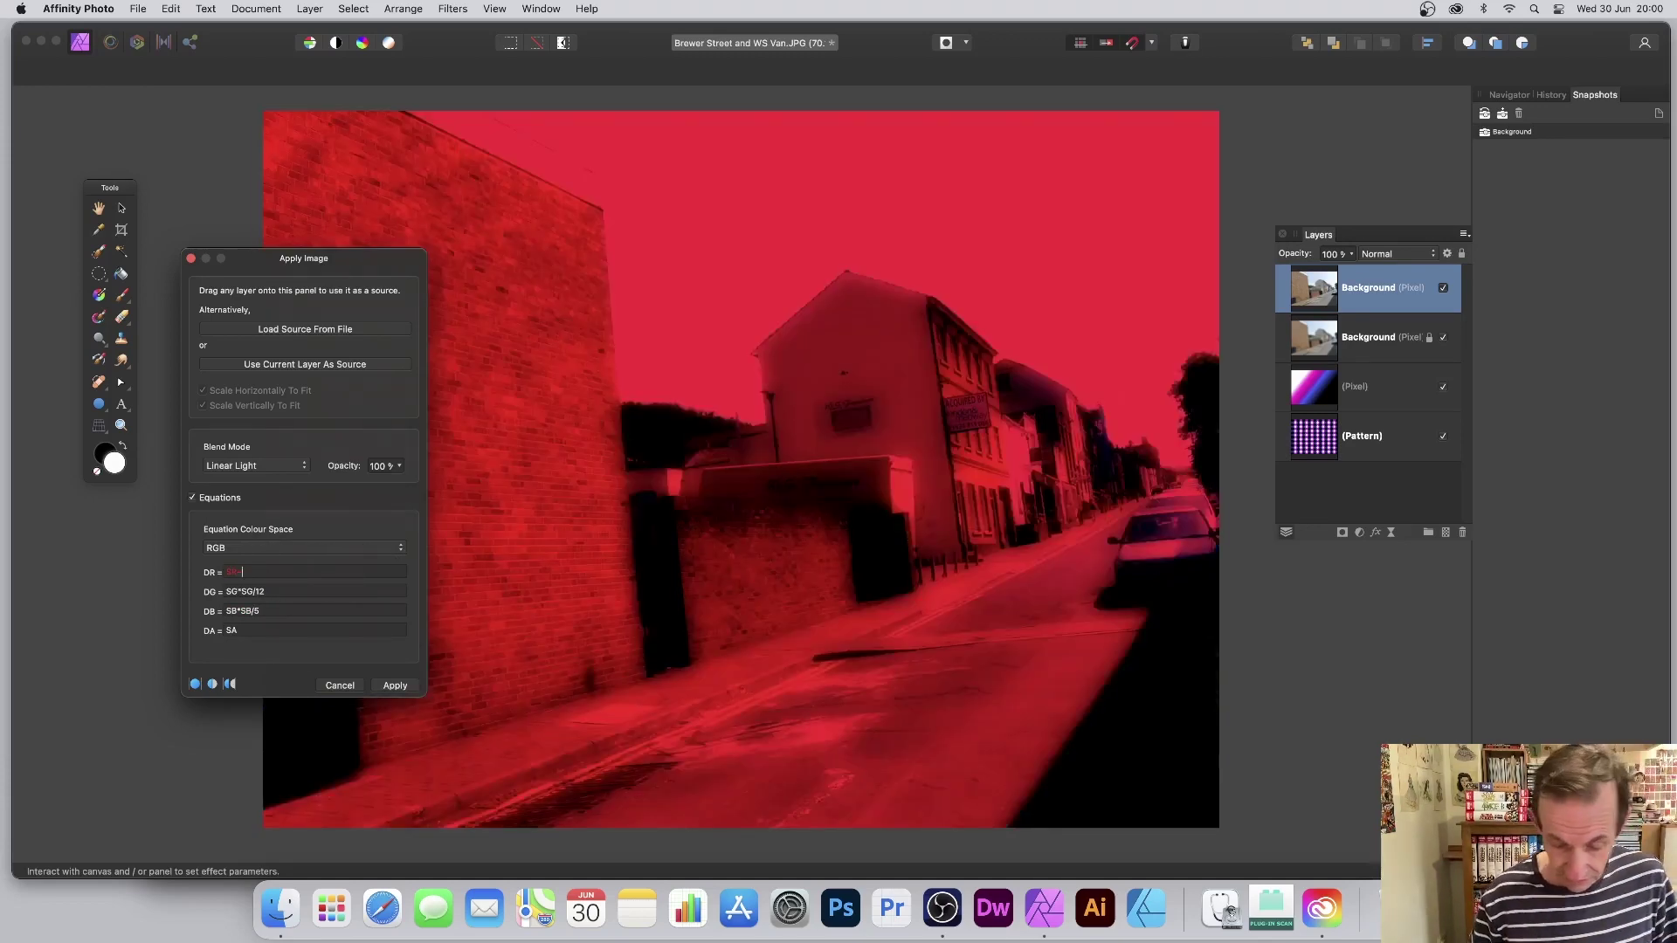
text(SG)
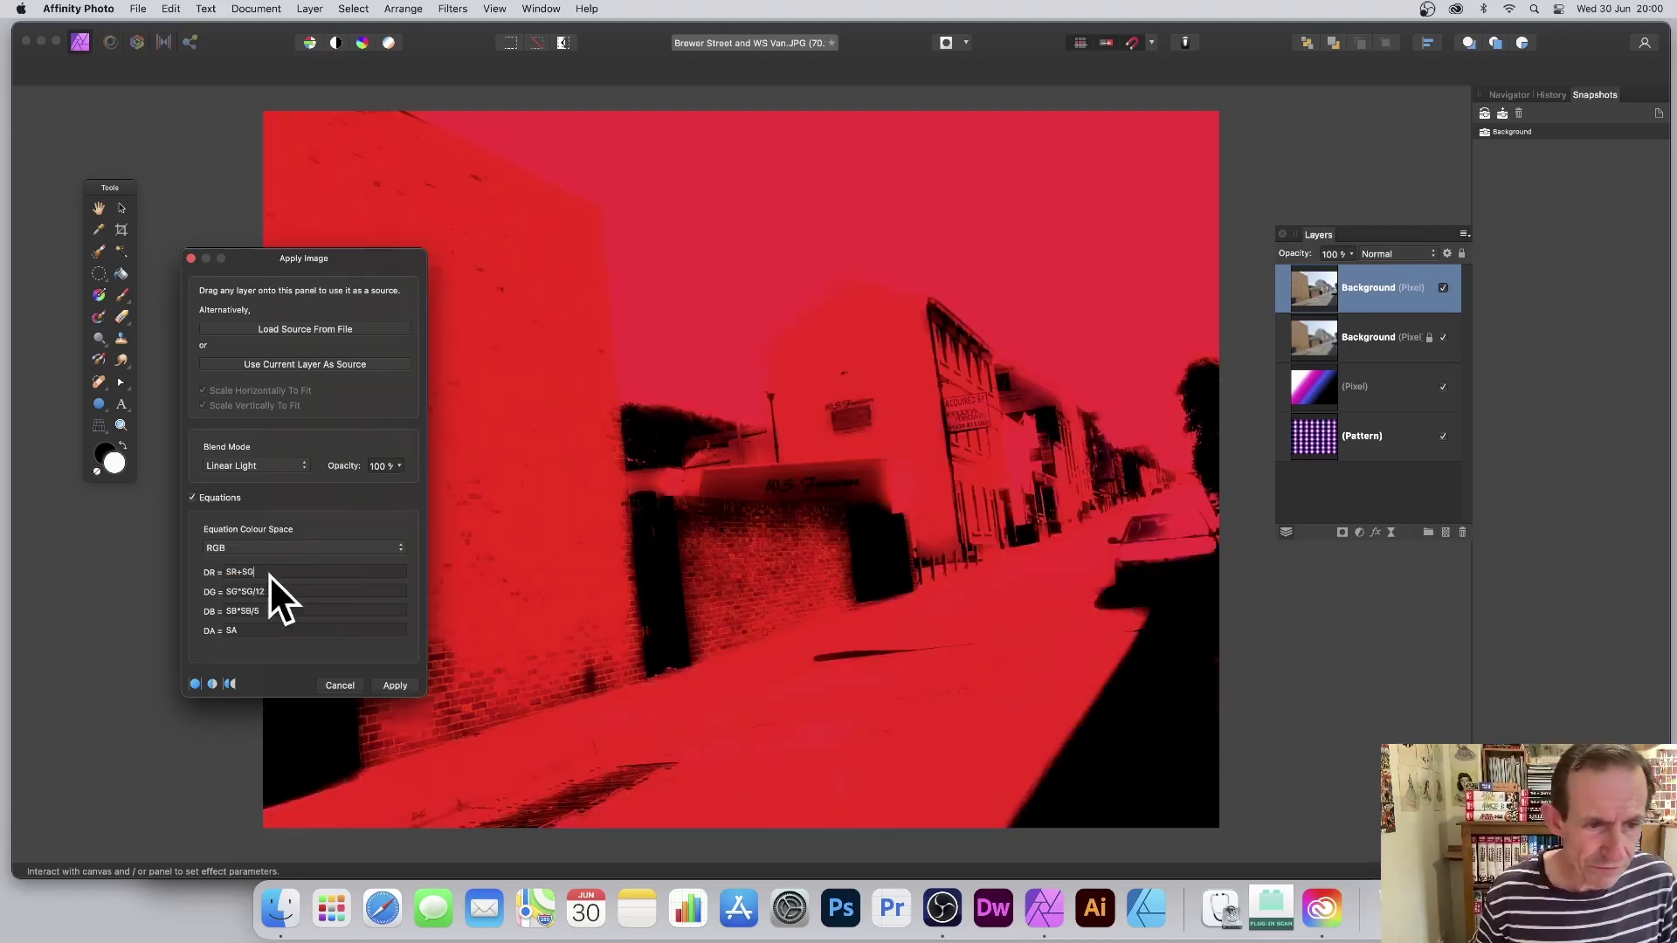
text(*)
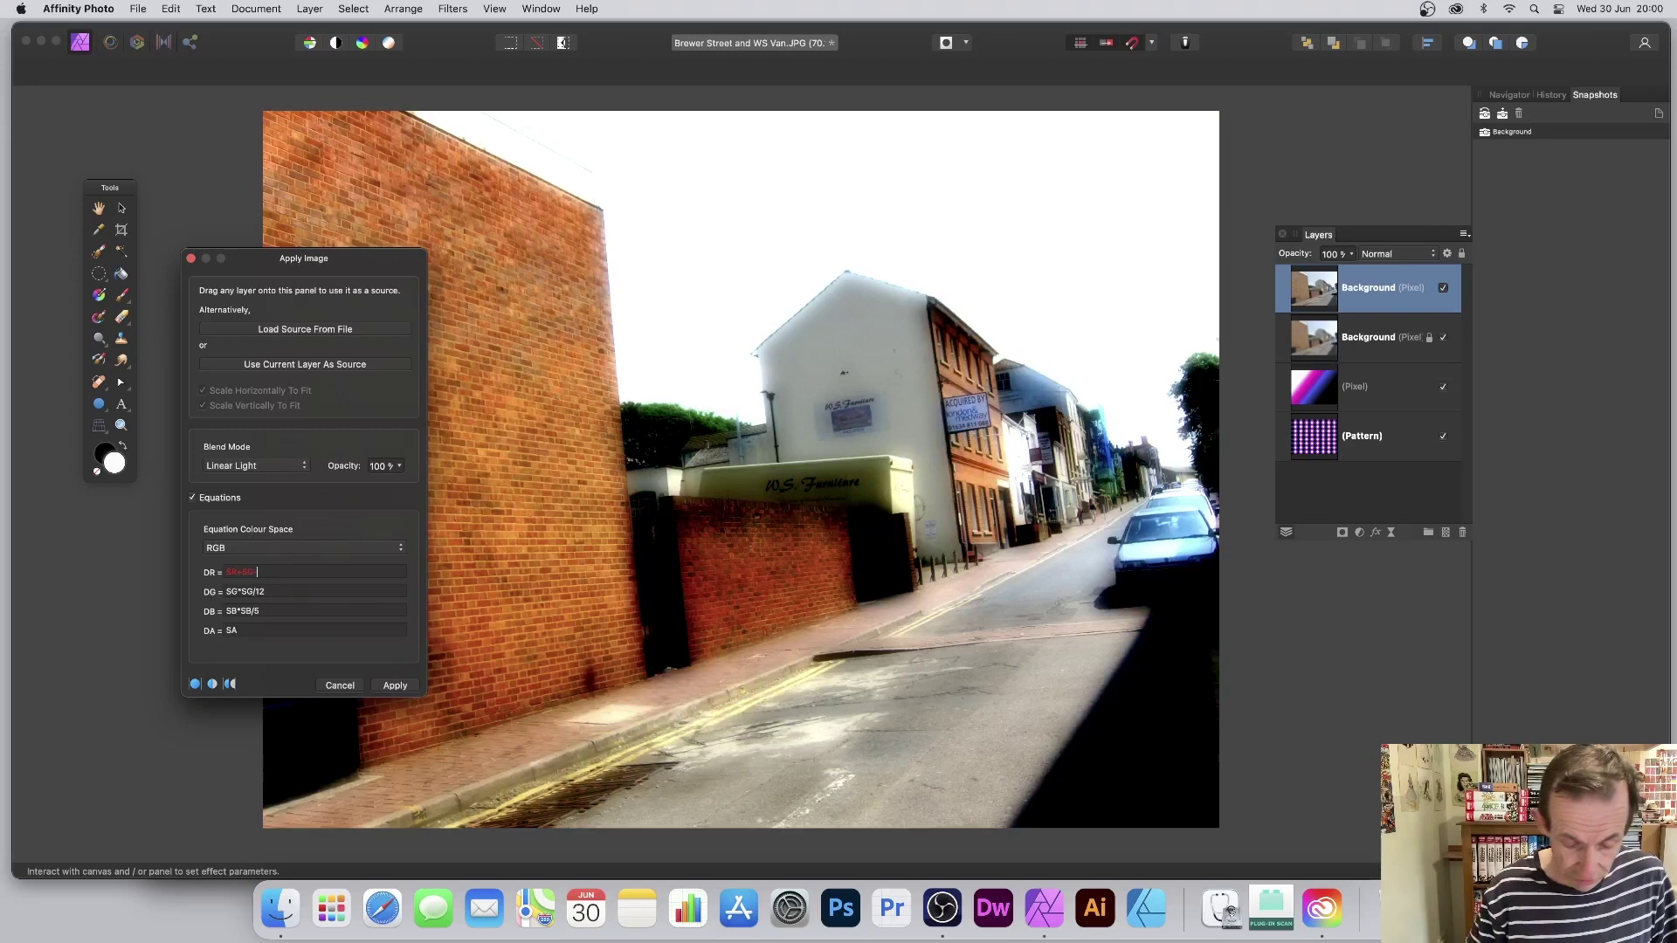
text(SB)
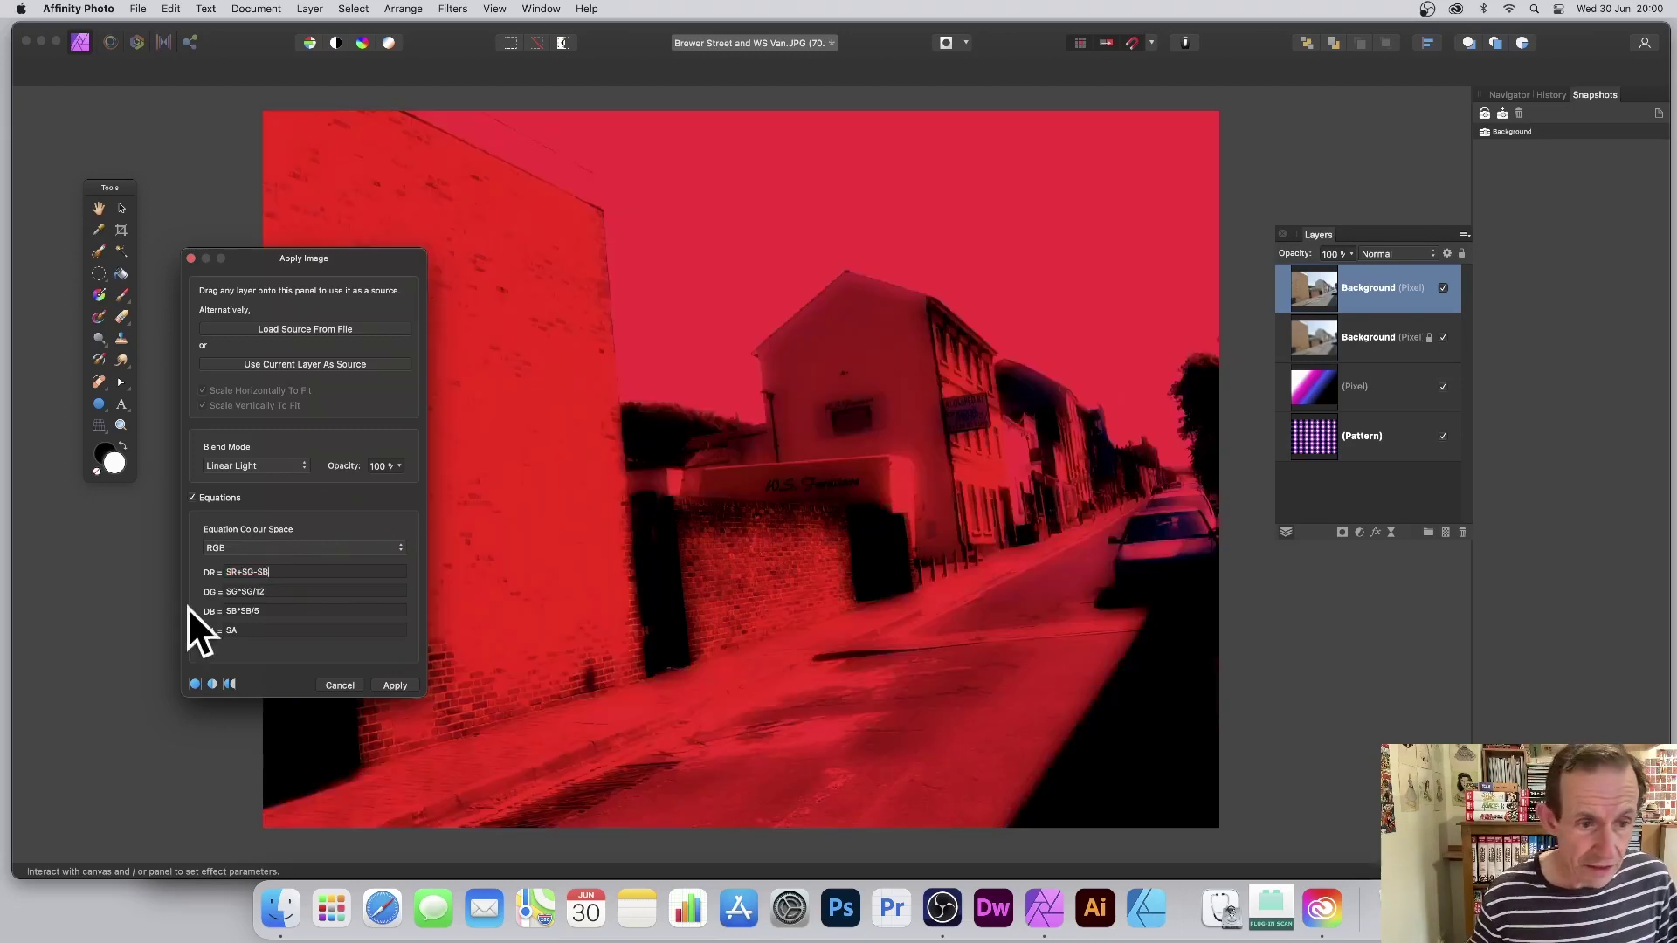
text(-10)
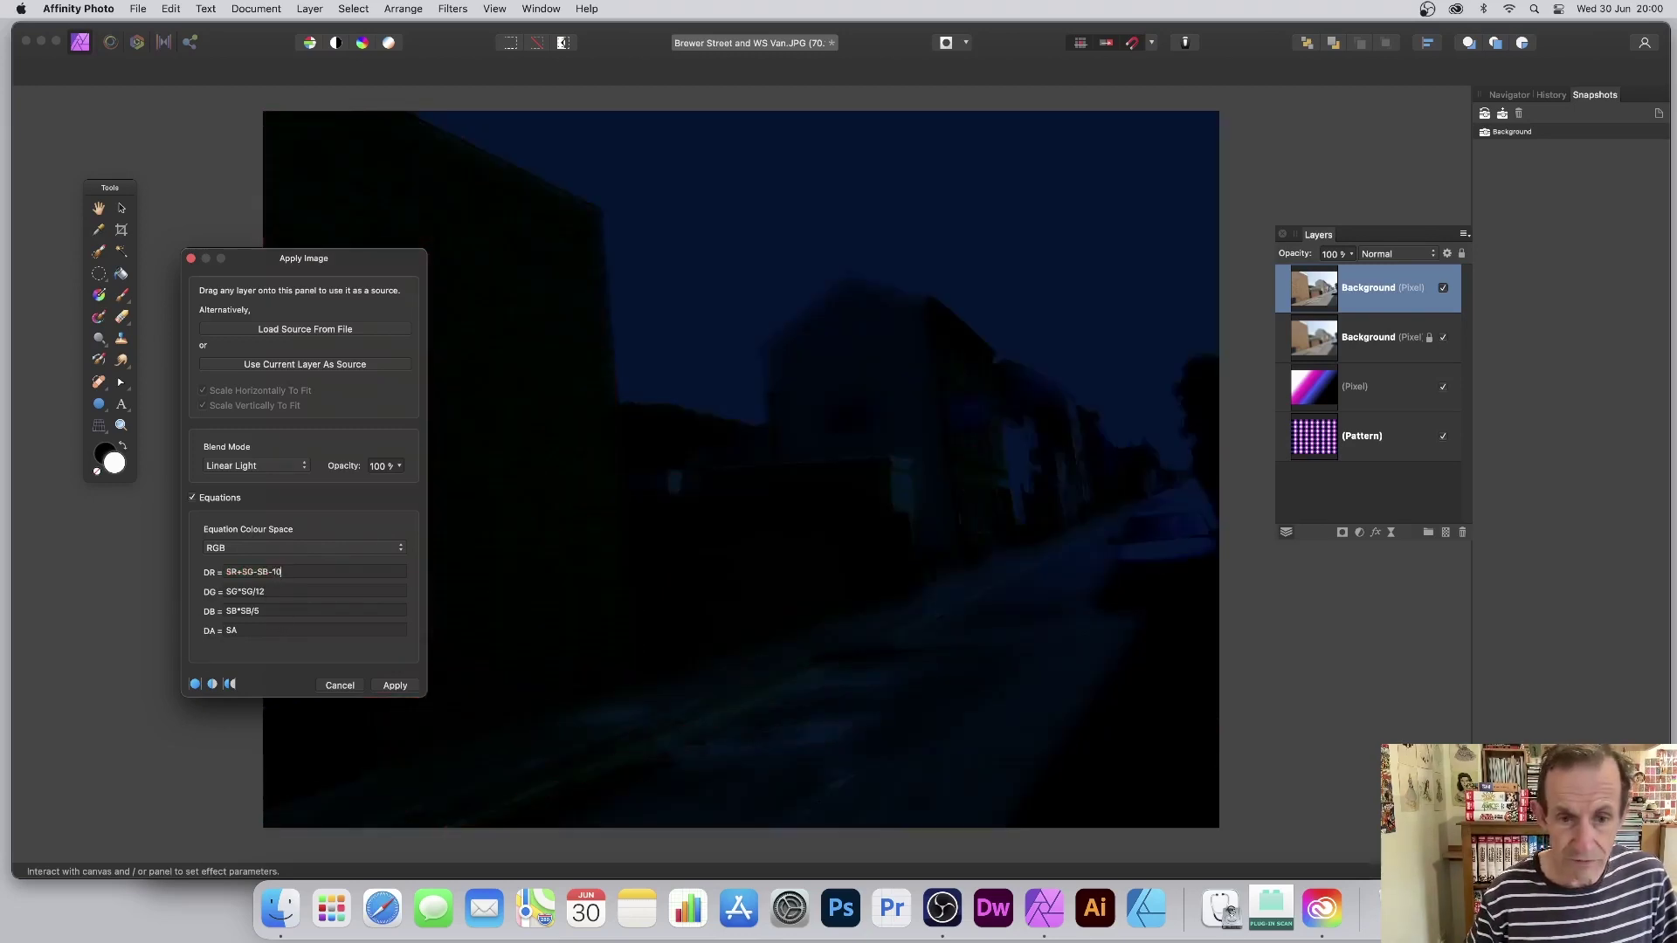
text(0)
key(Tab)
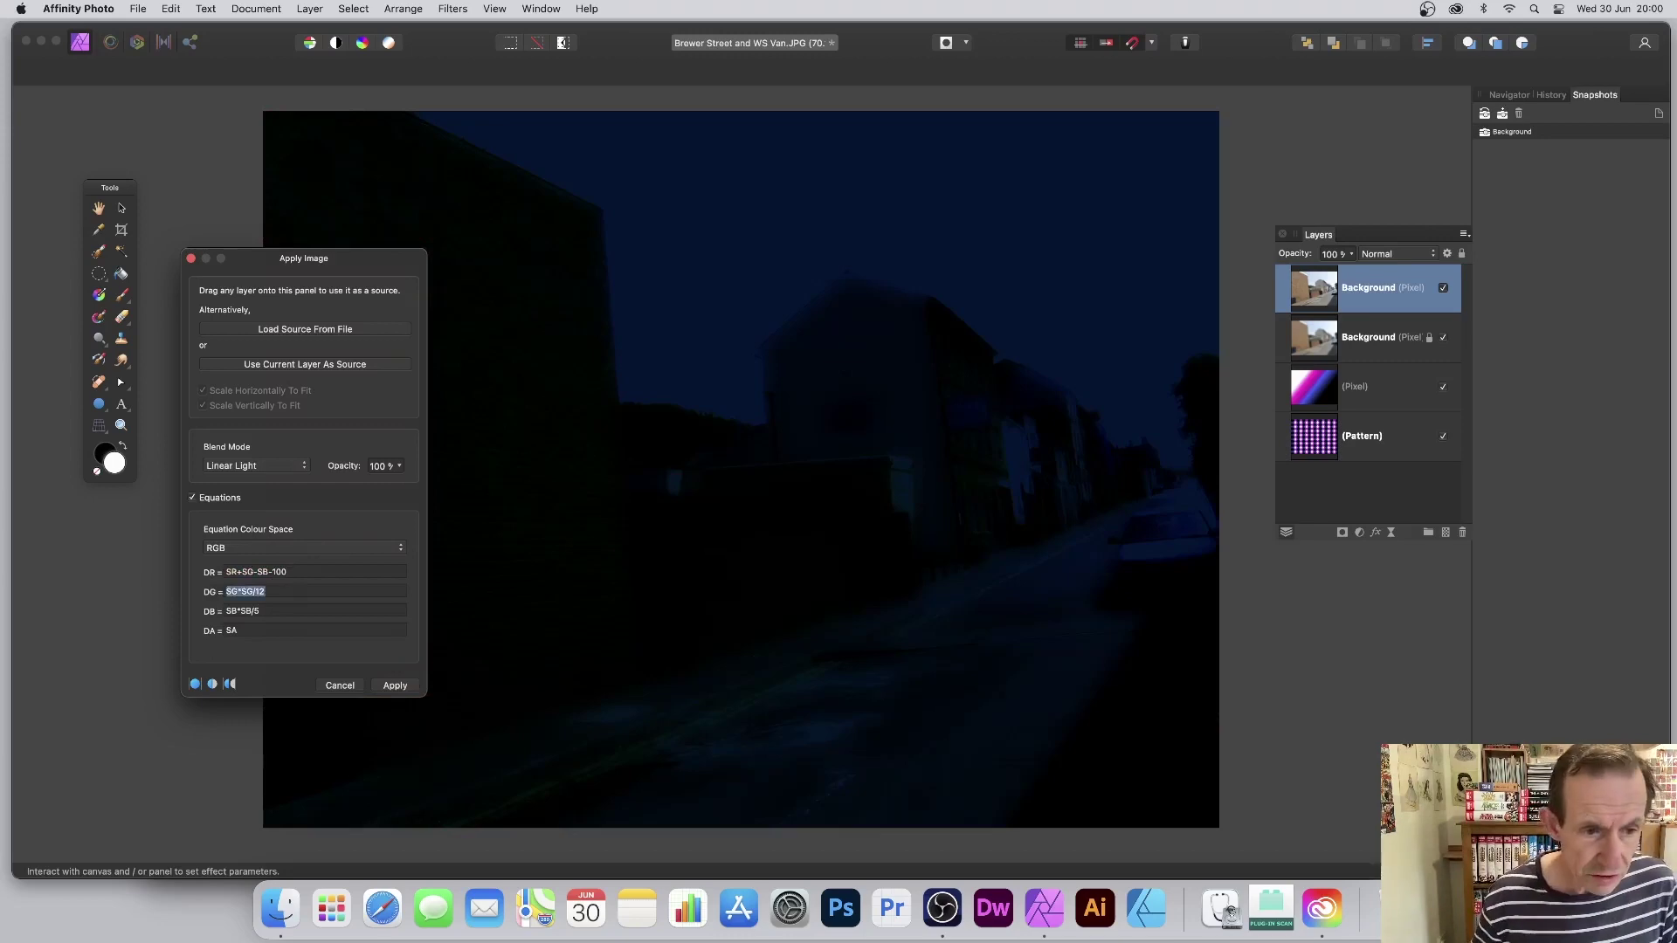
Trim the -100 and SB terms from the red-channel equation.
click(303, 574)
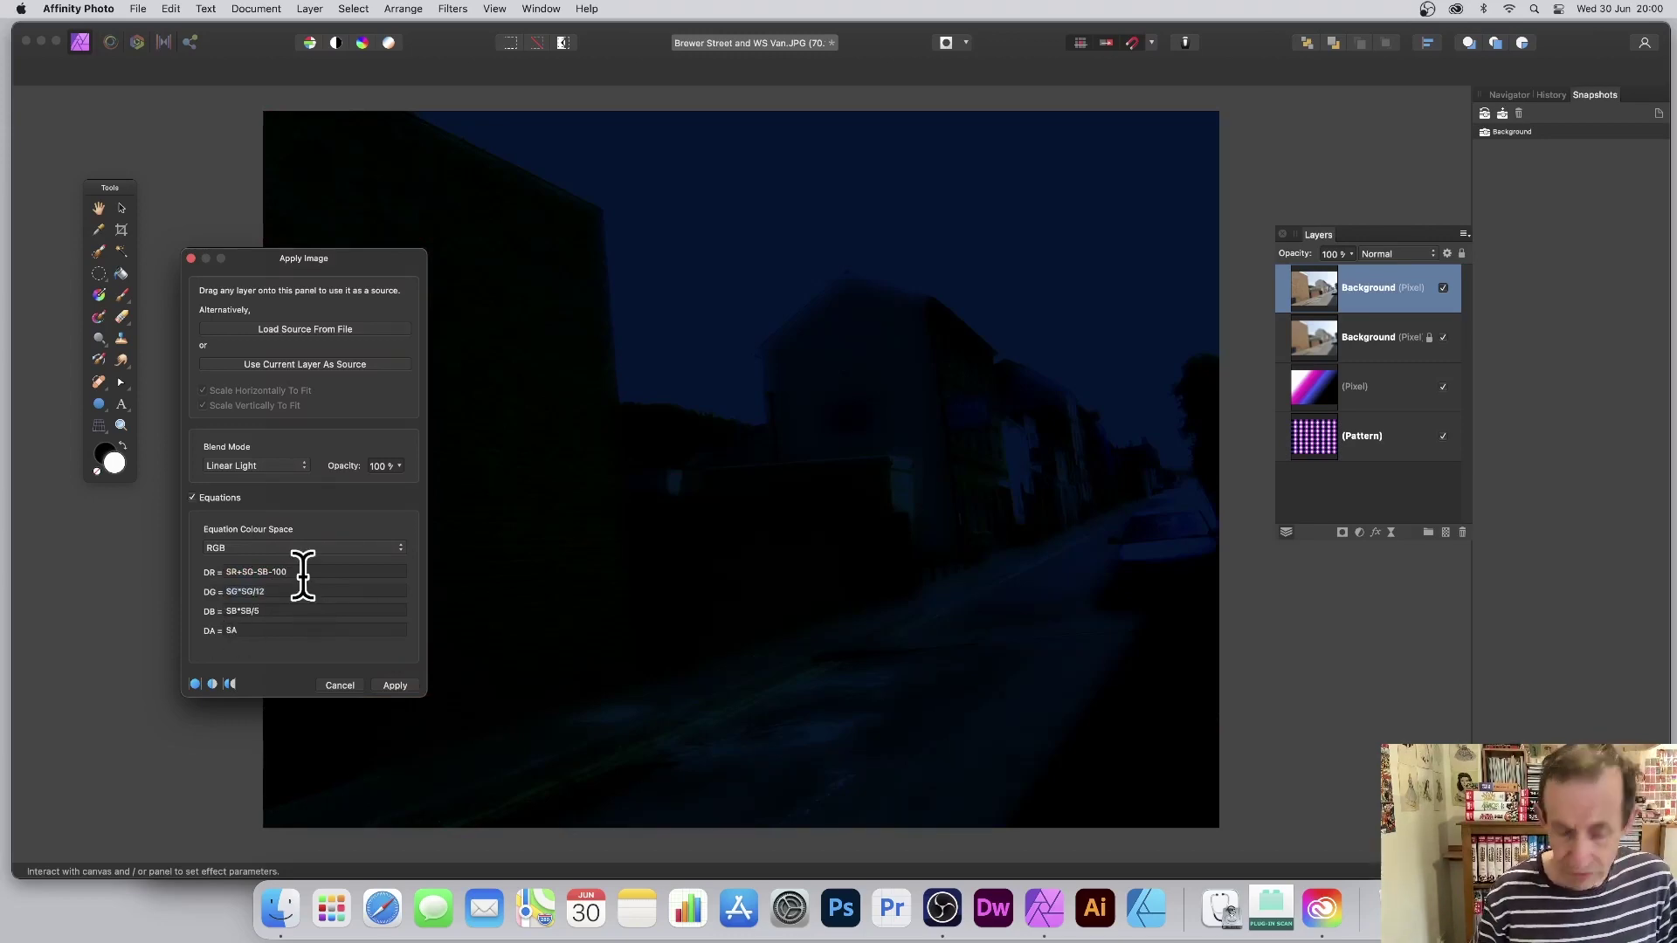
key(BackSpace)
key(BackSpace)
key(BackSpace)
key(BackSpace)
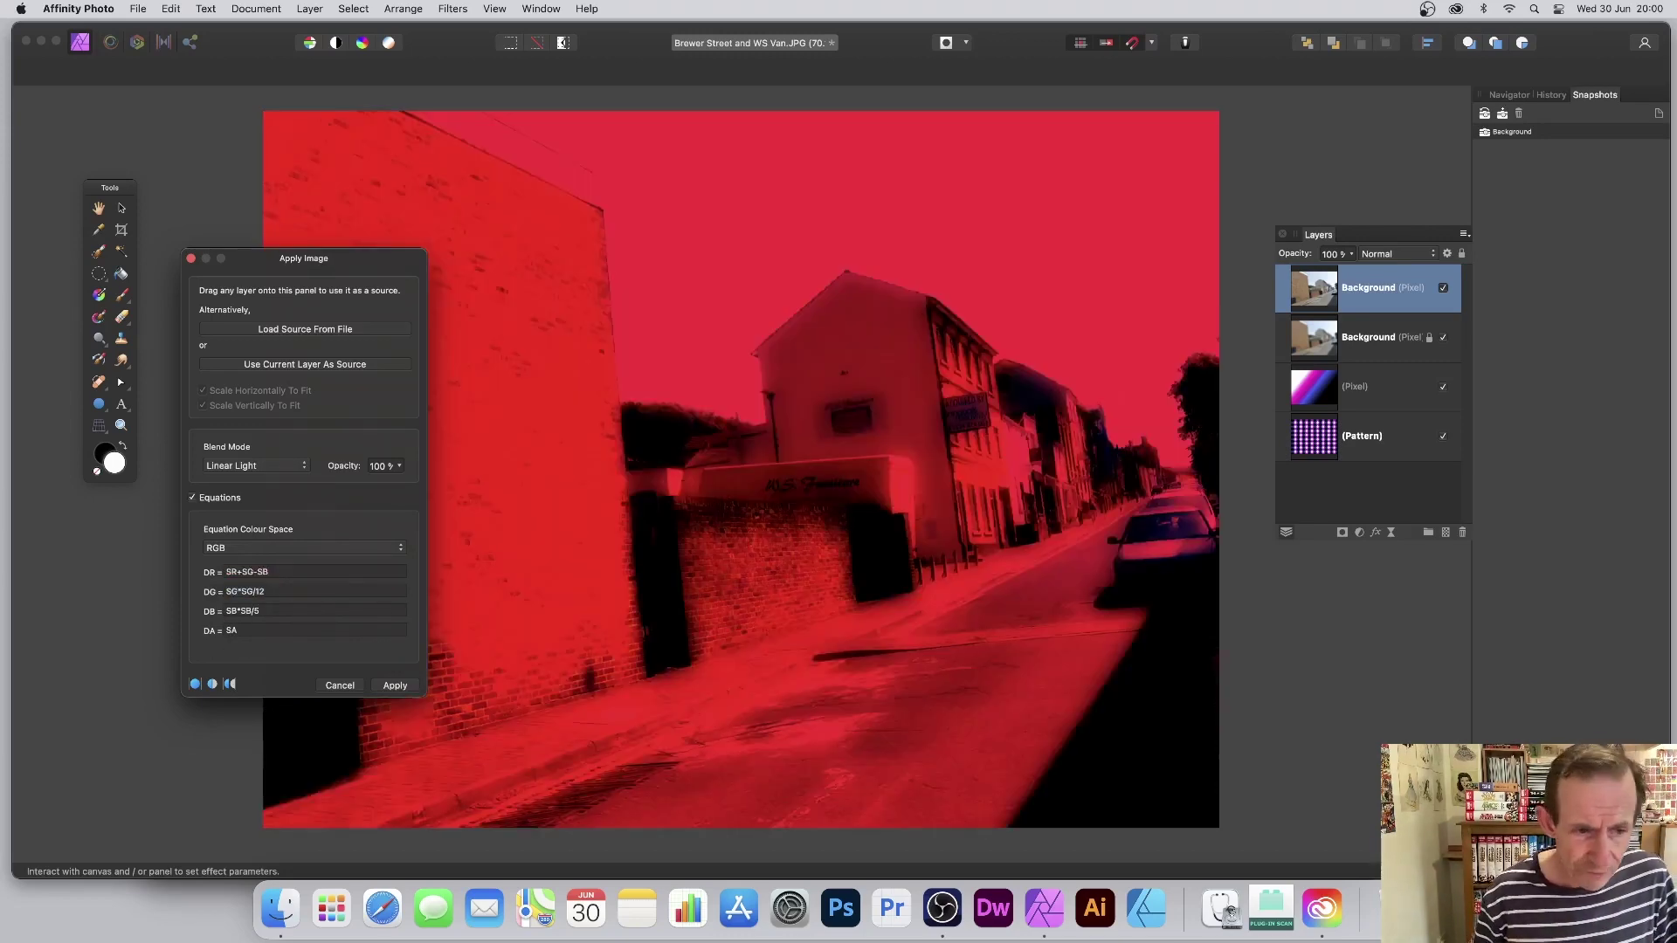
key(BackSpace)
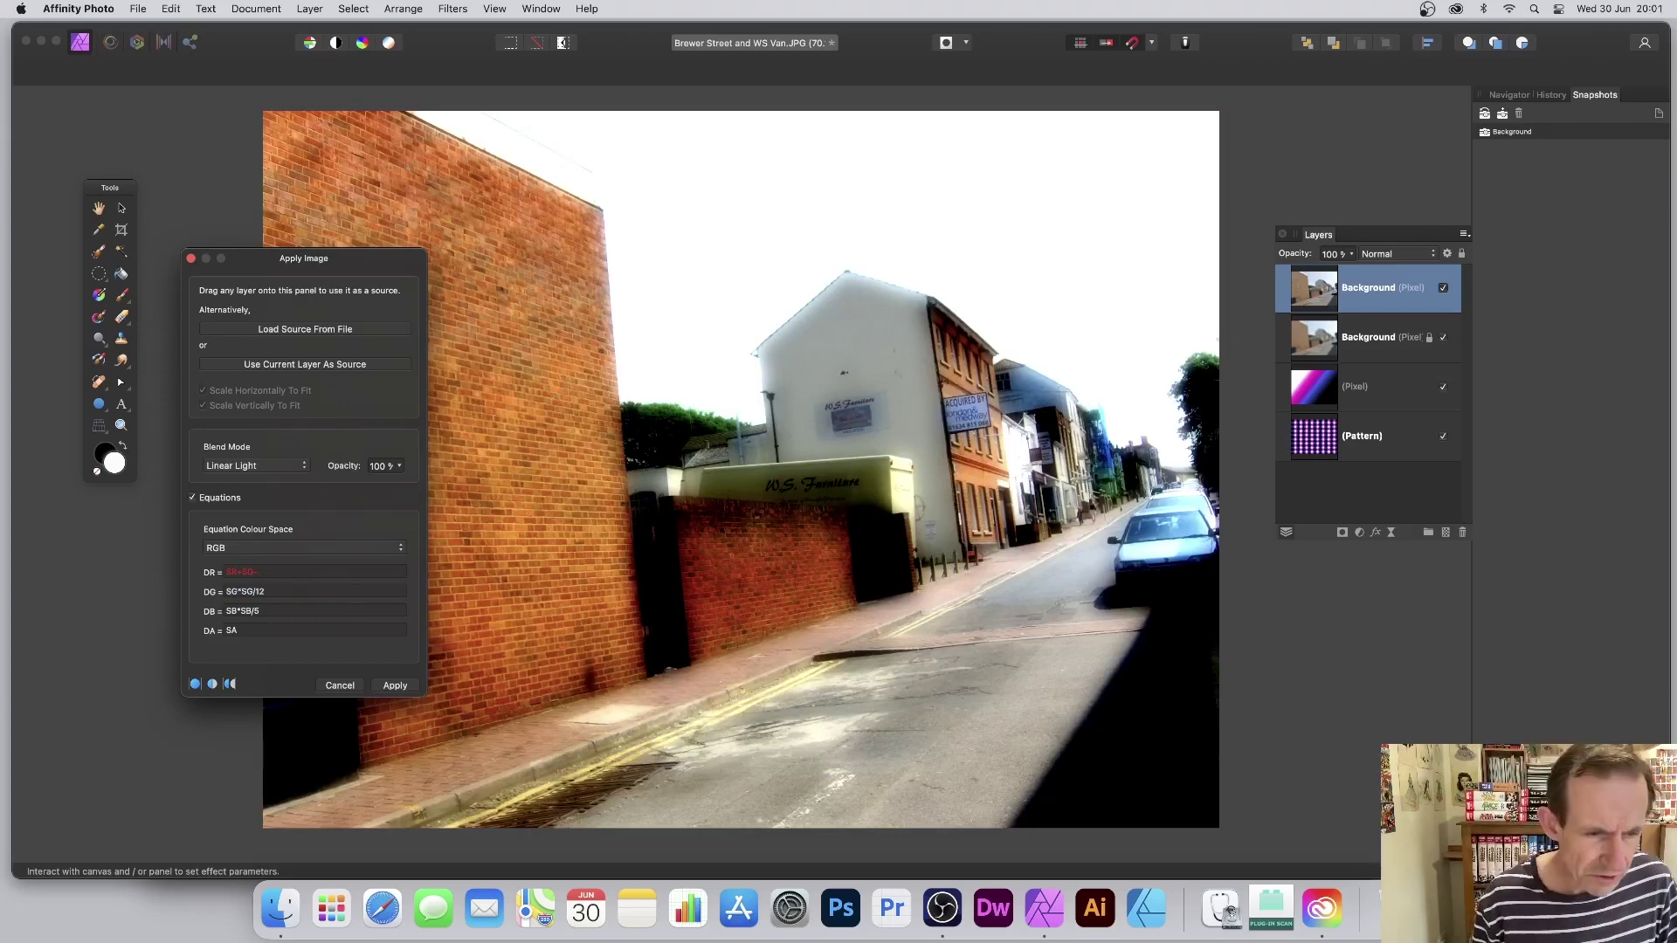
Set DR to SR+SG, DG to SG*SG/2 and DB to SB*SB/13.
key(BackSpace)
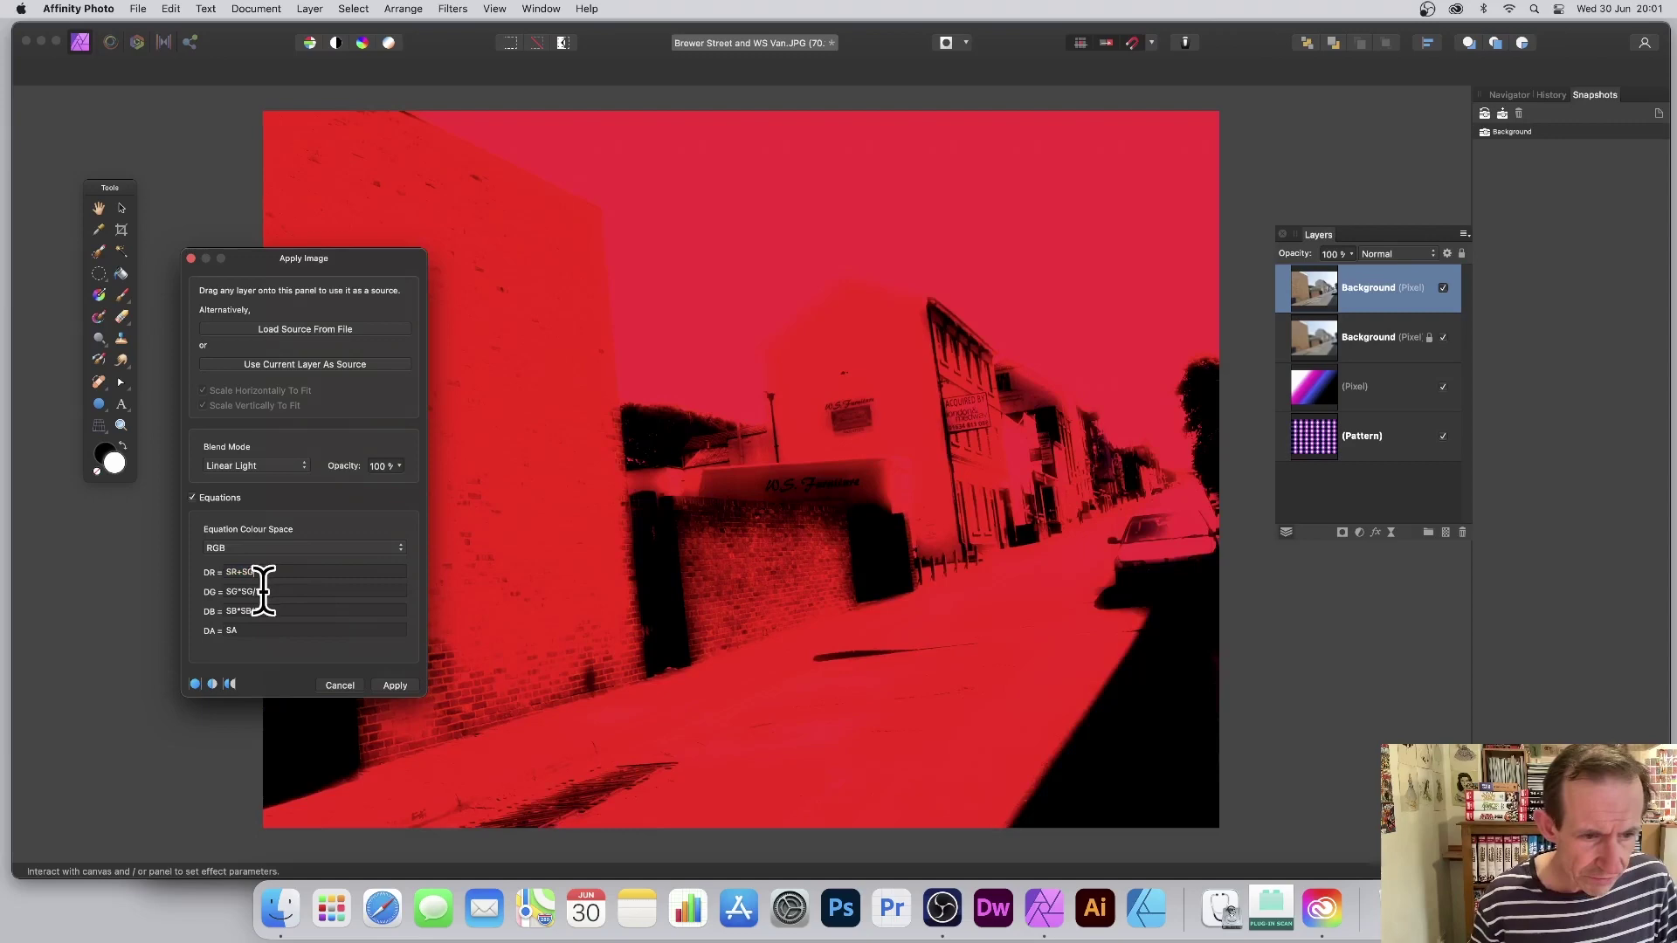
click(285, 591)
key(BackSpace)
key(BackSpace)
key(BackSpace)
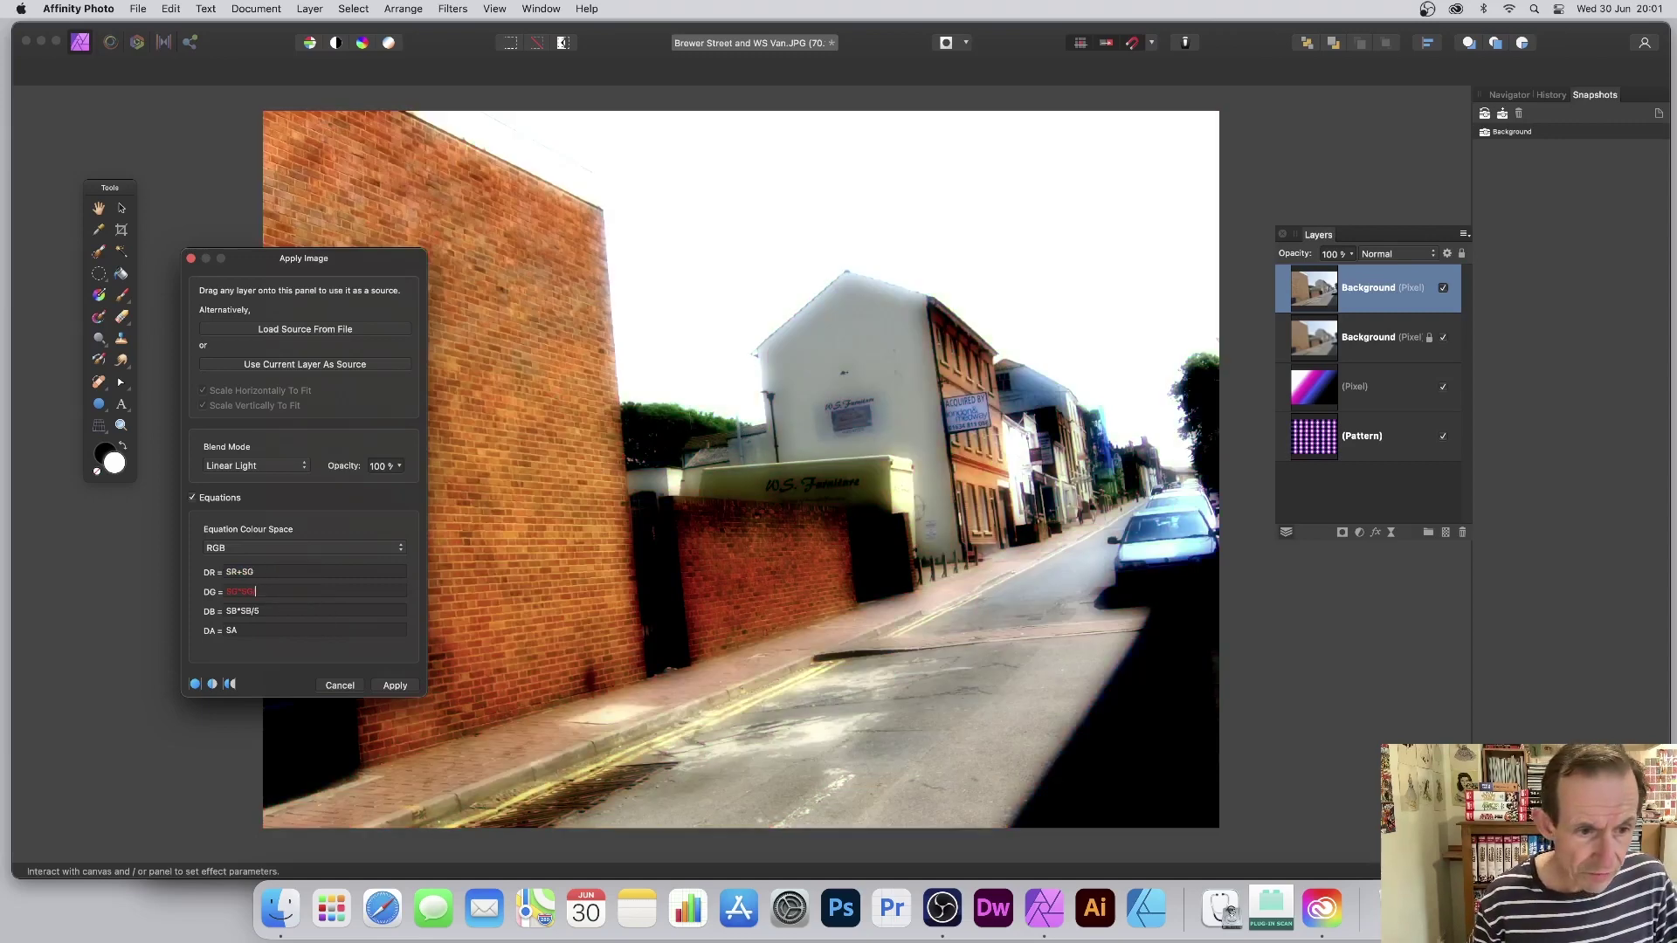
text(2)
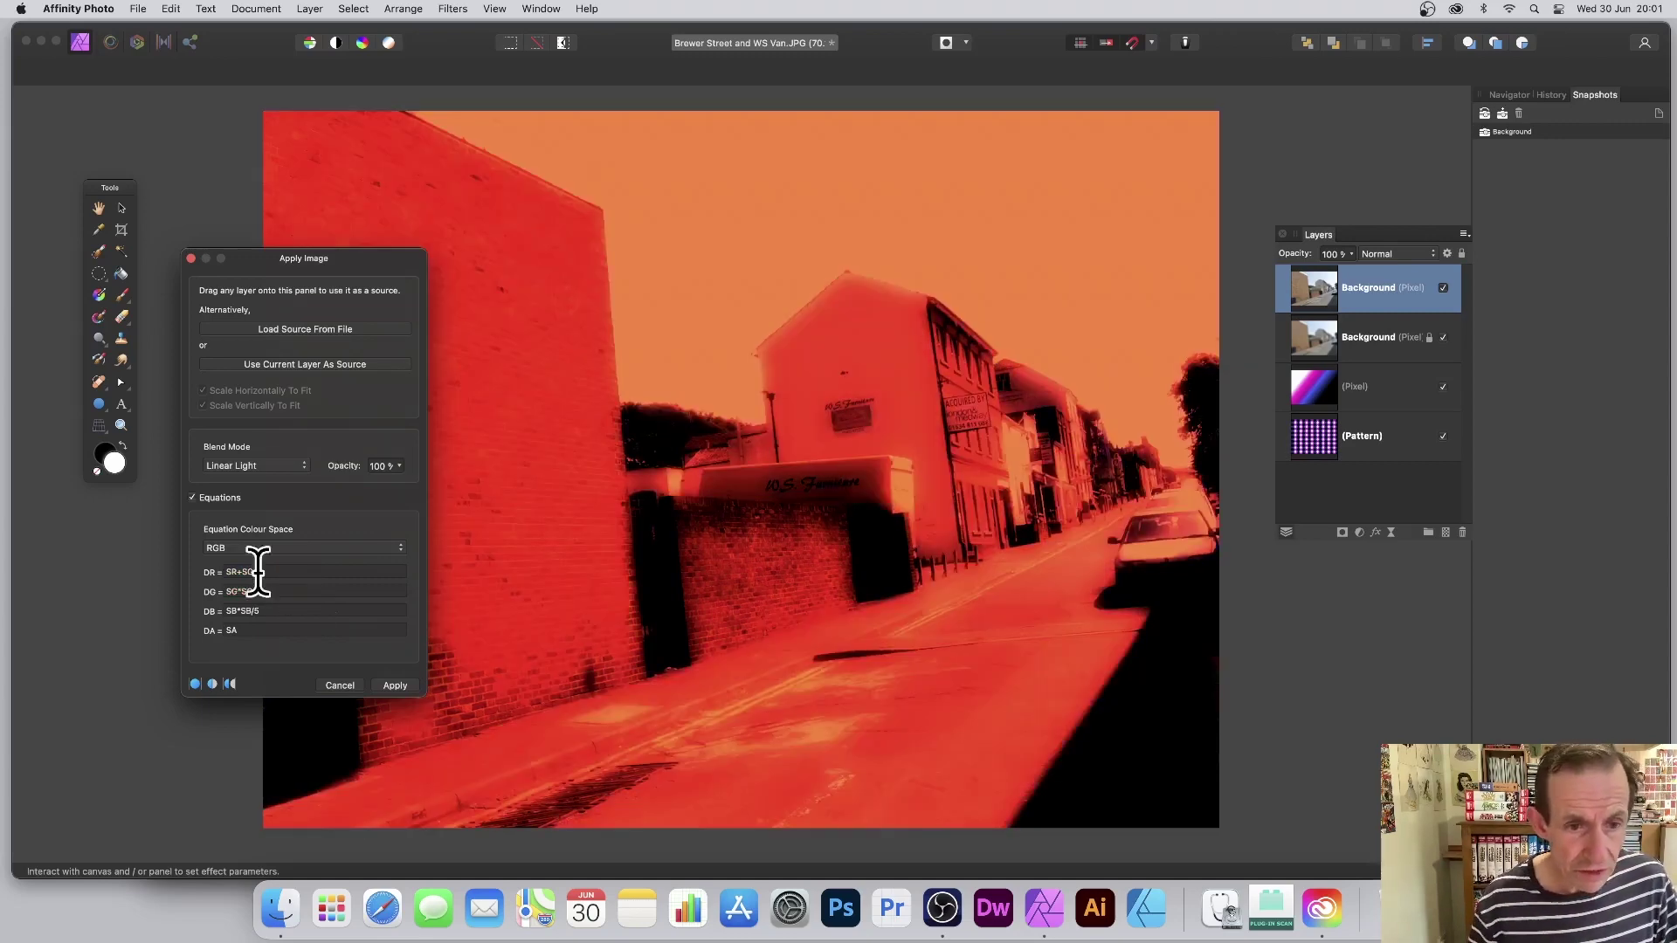
click(341, 611)
key(BackSpace)
text(13)
key(Tab)
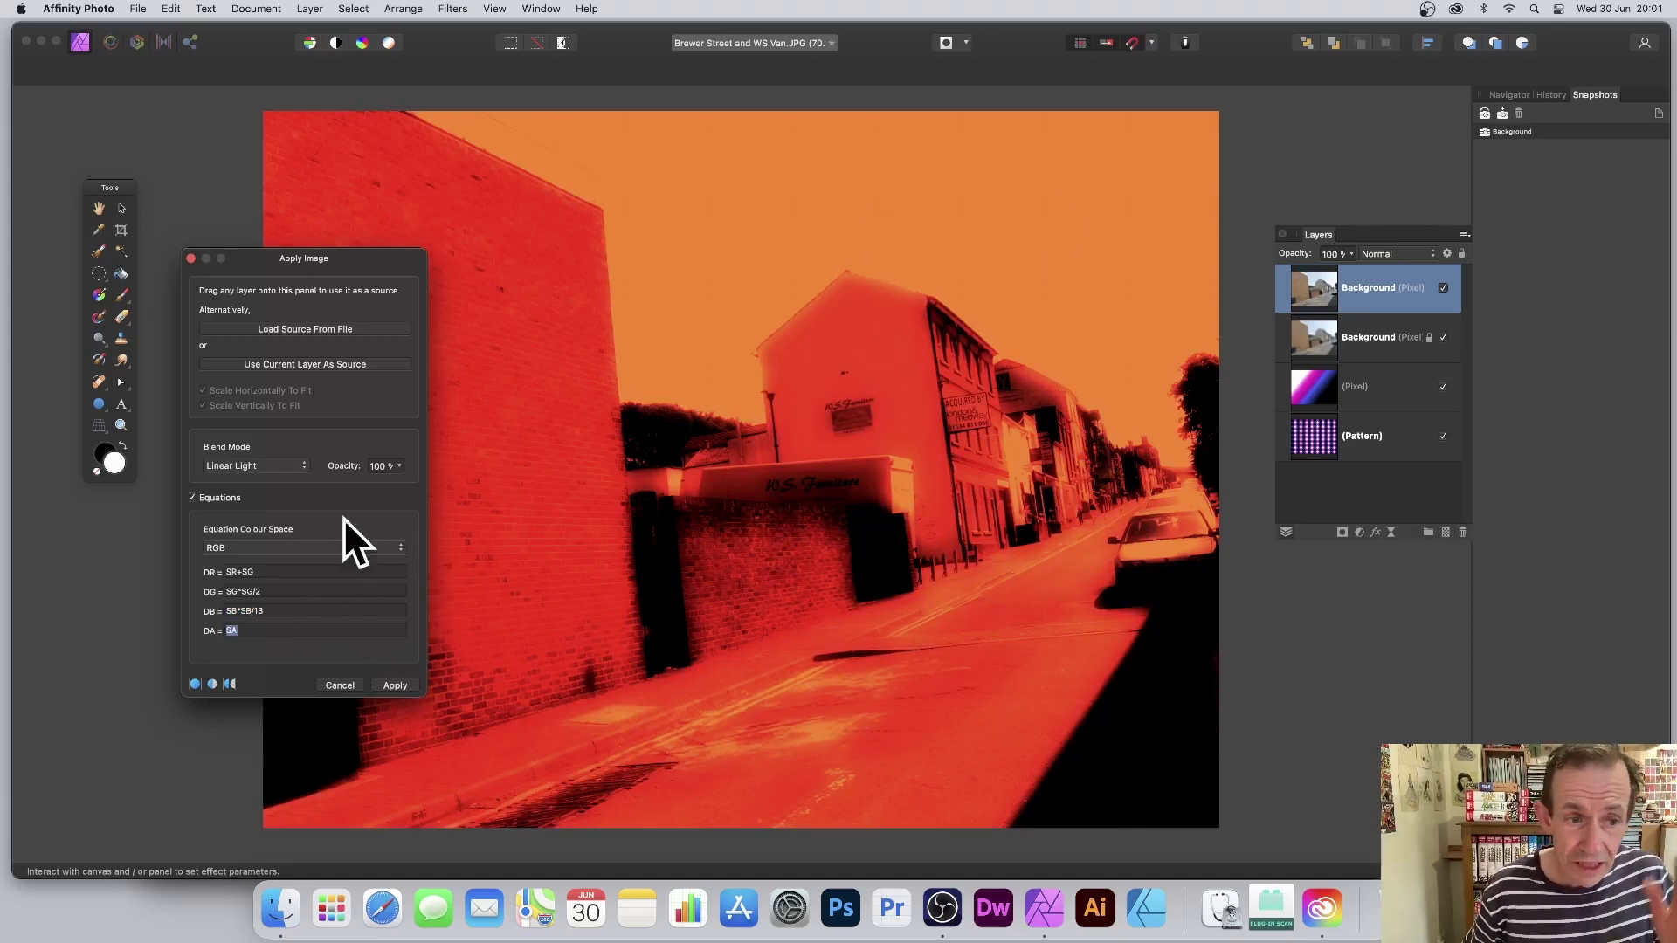
Switch the blend mode to Colour Burn and apply the effect to the layer.
click(244, 468)
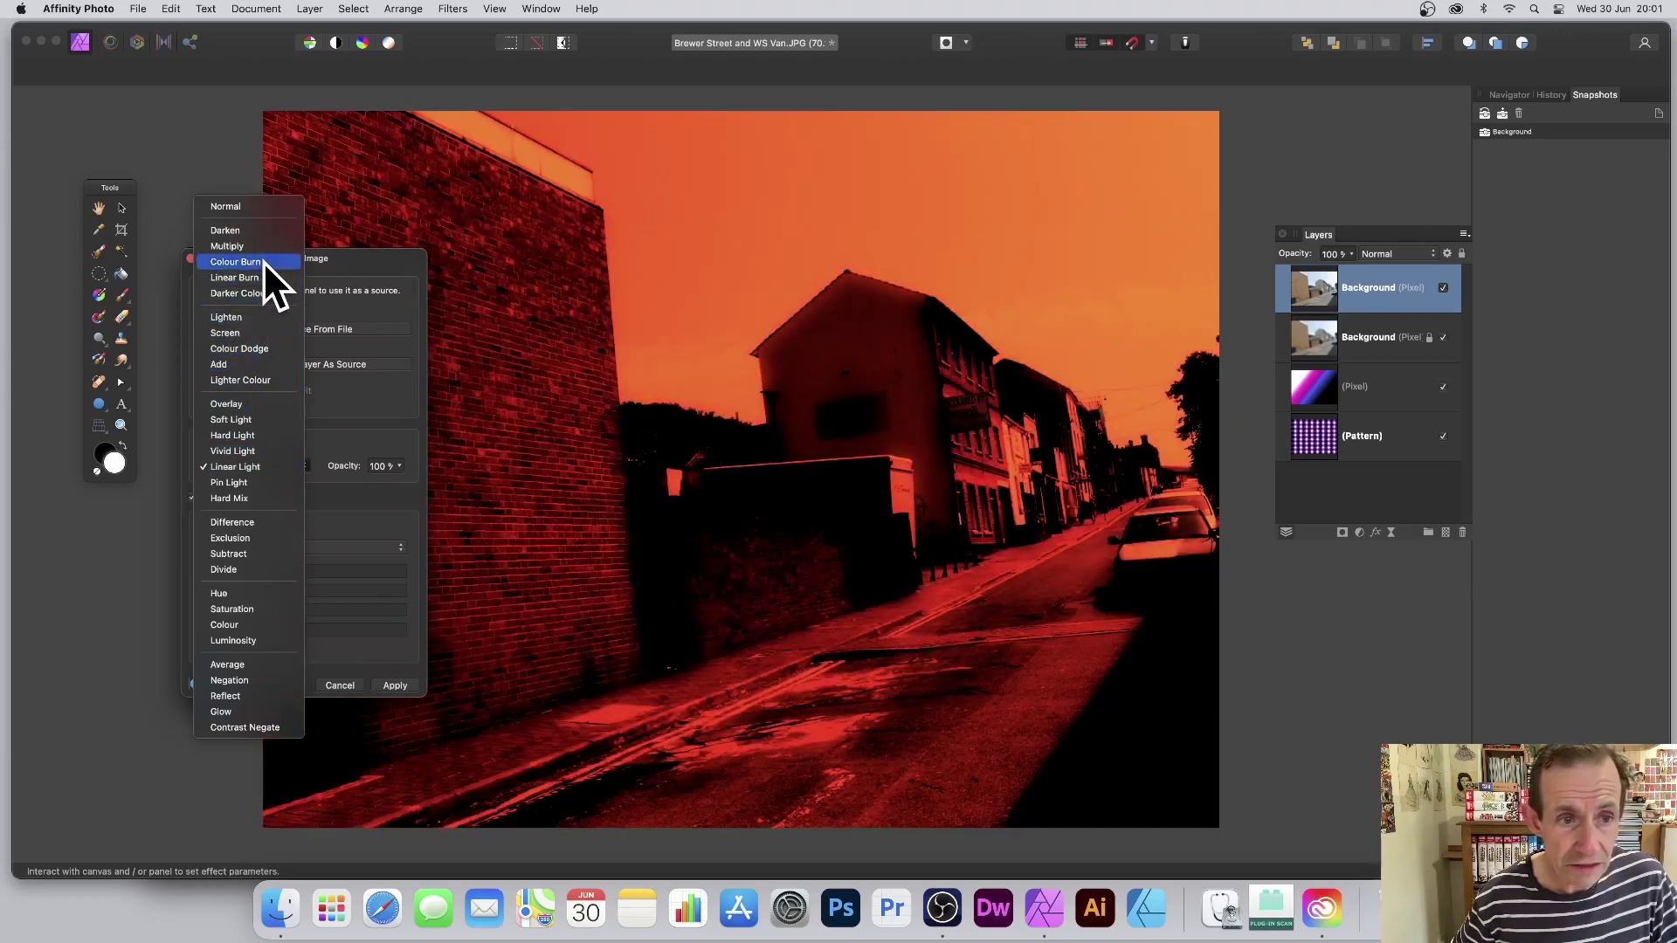
click(263, 261)
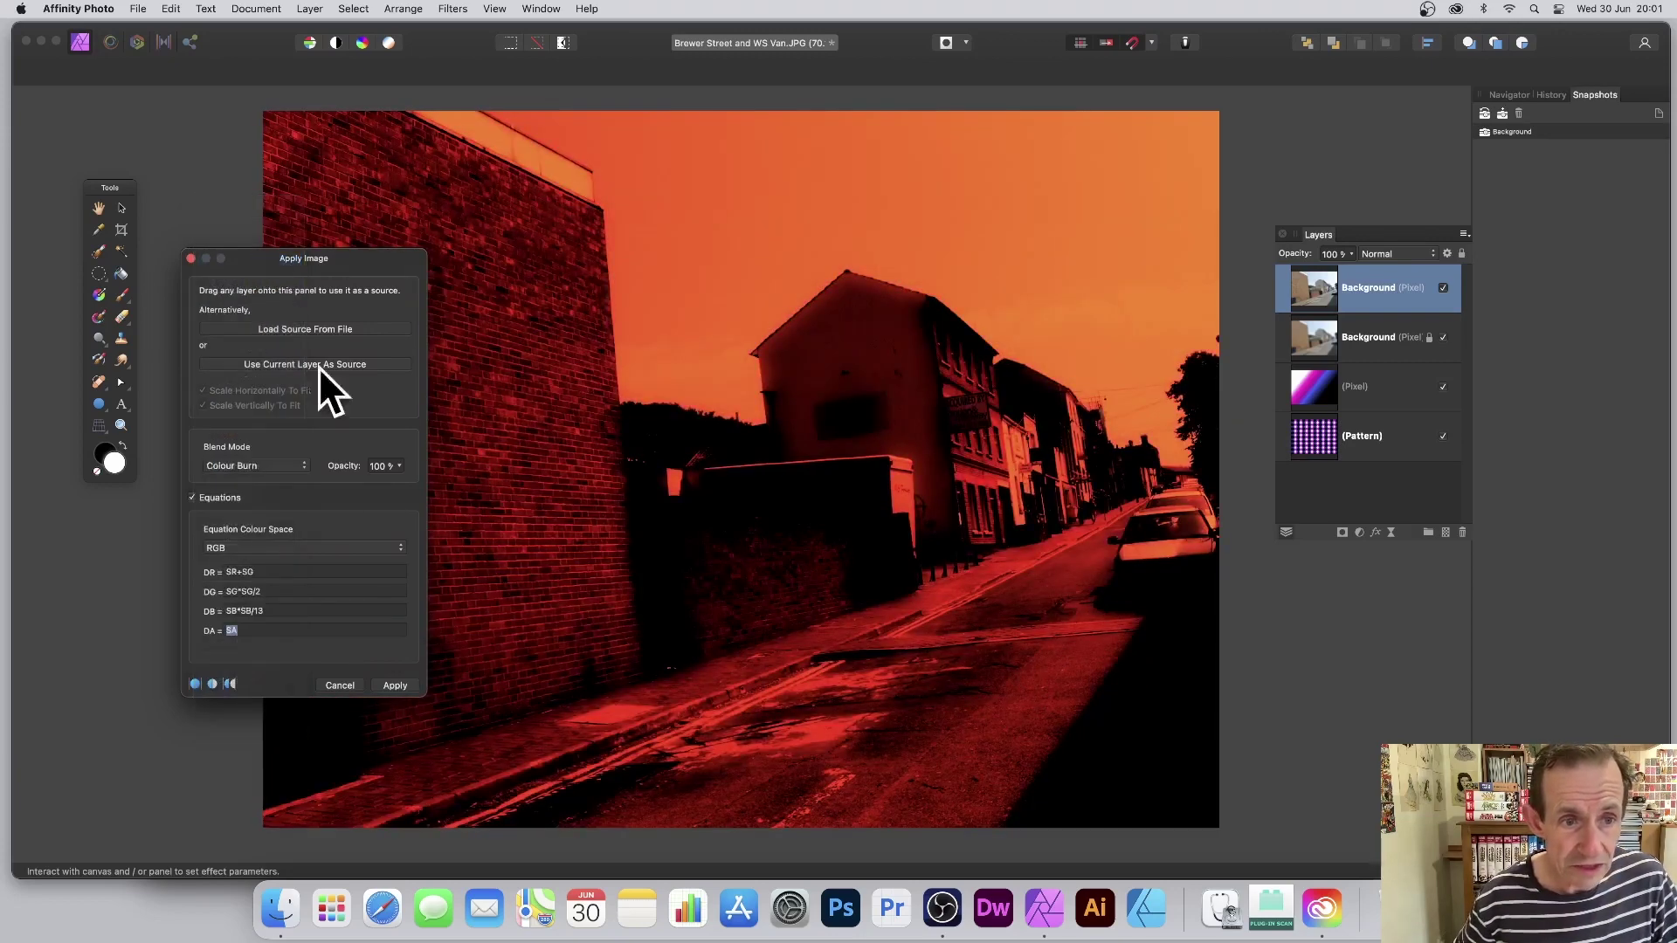
click(395, 686)
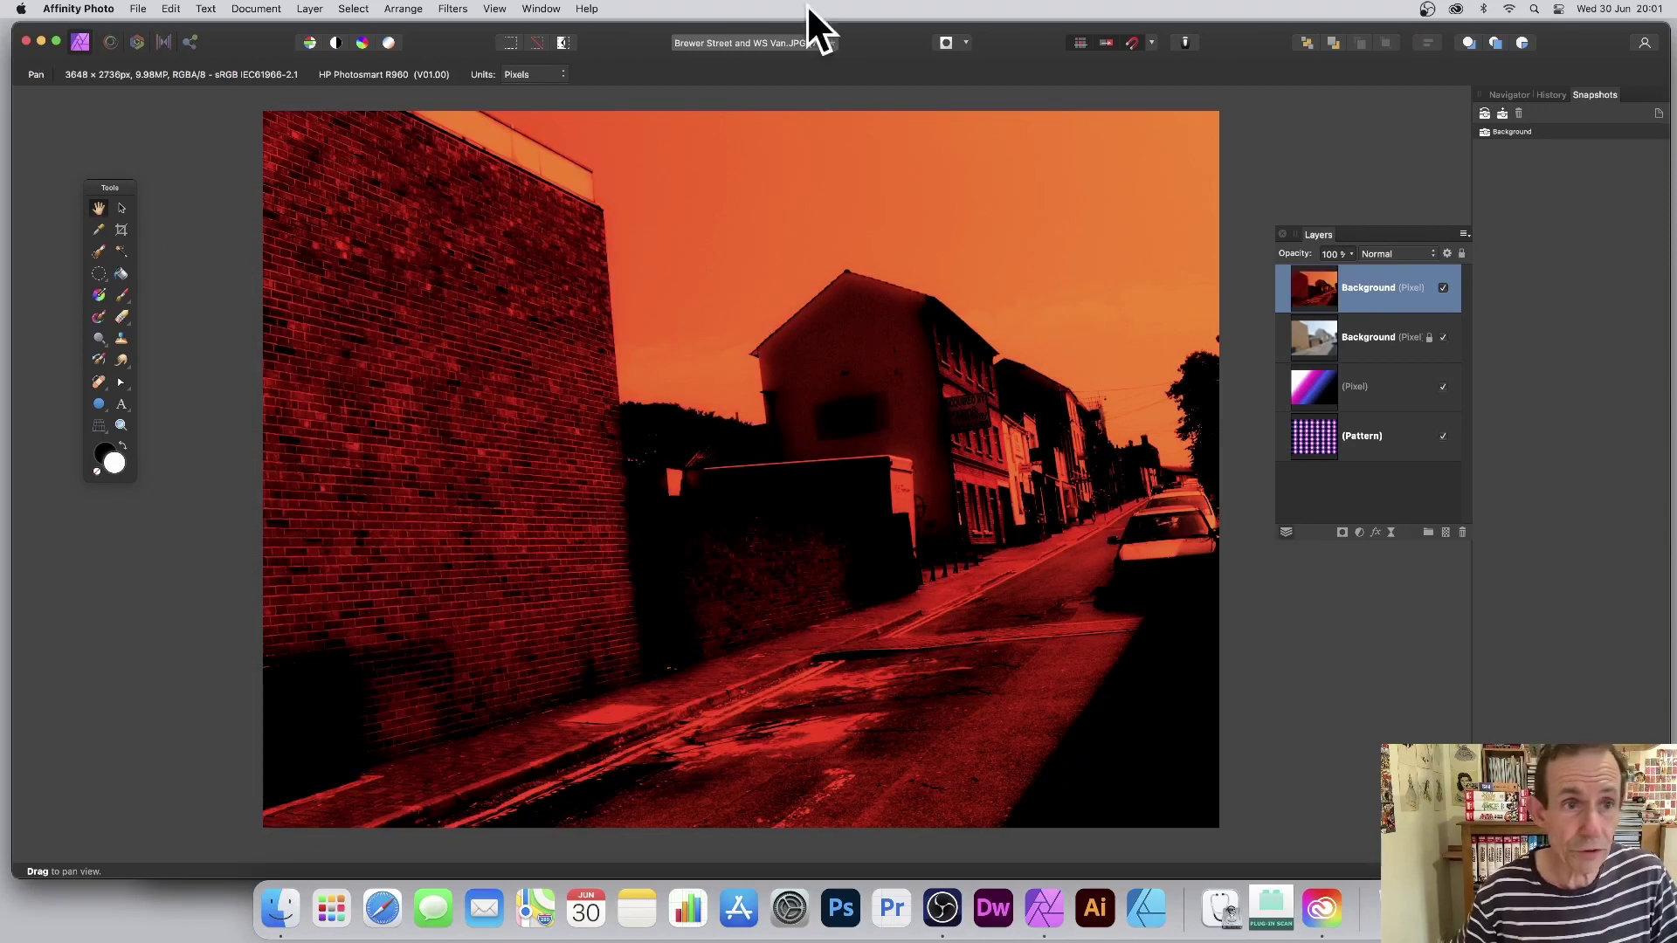
click(459, 7)
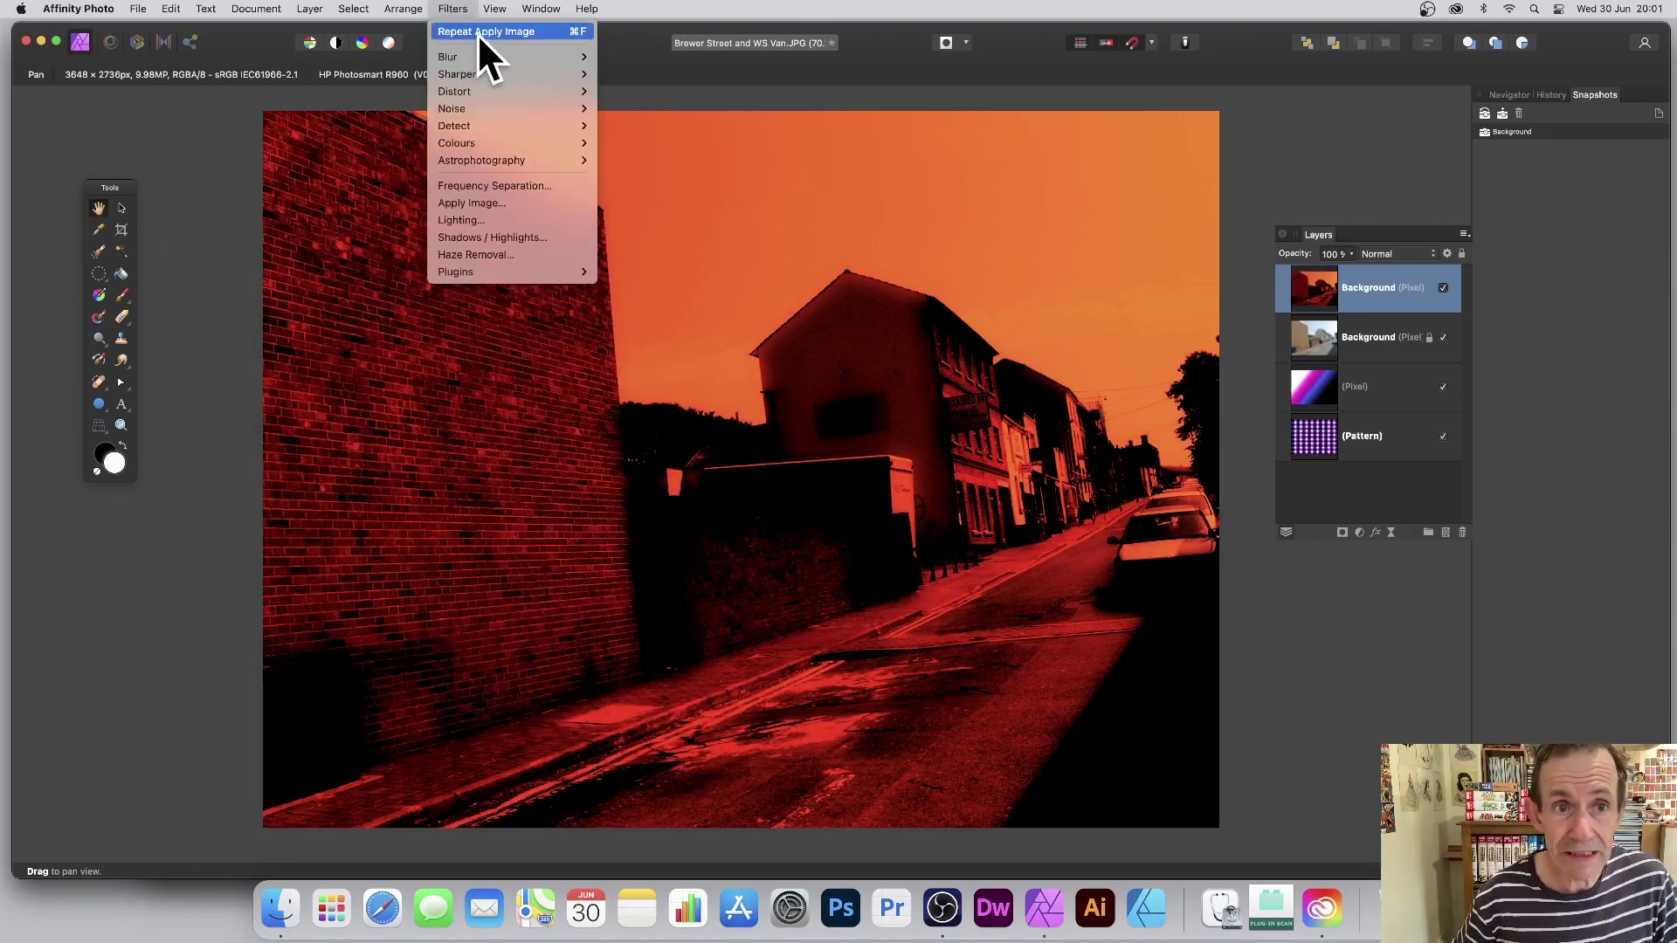
click(477, 33)
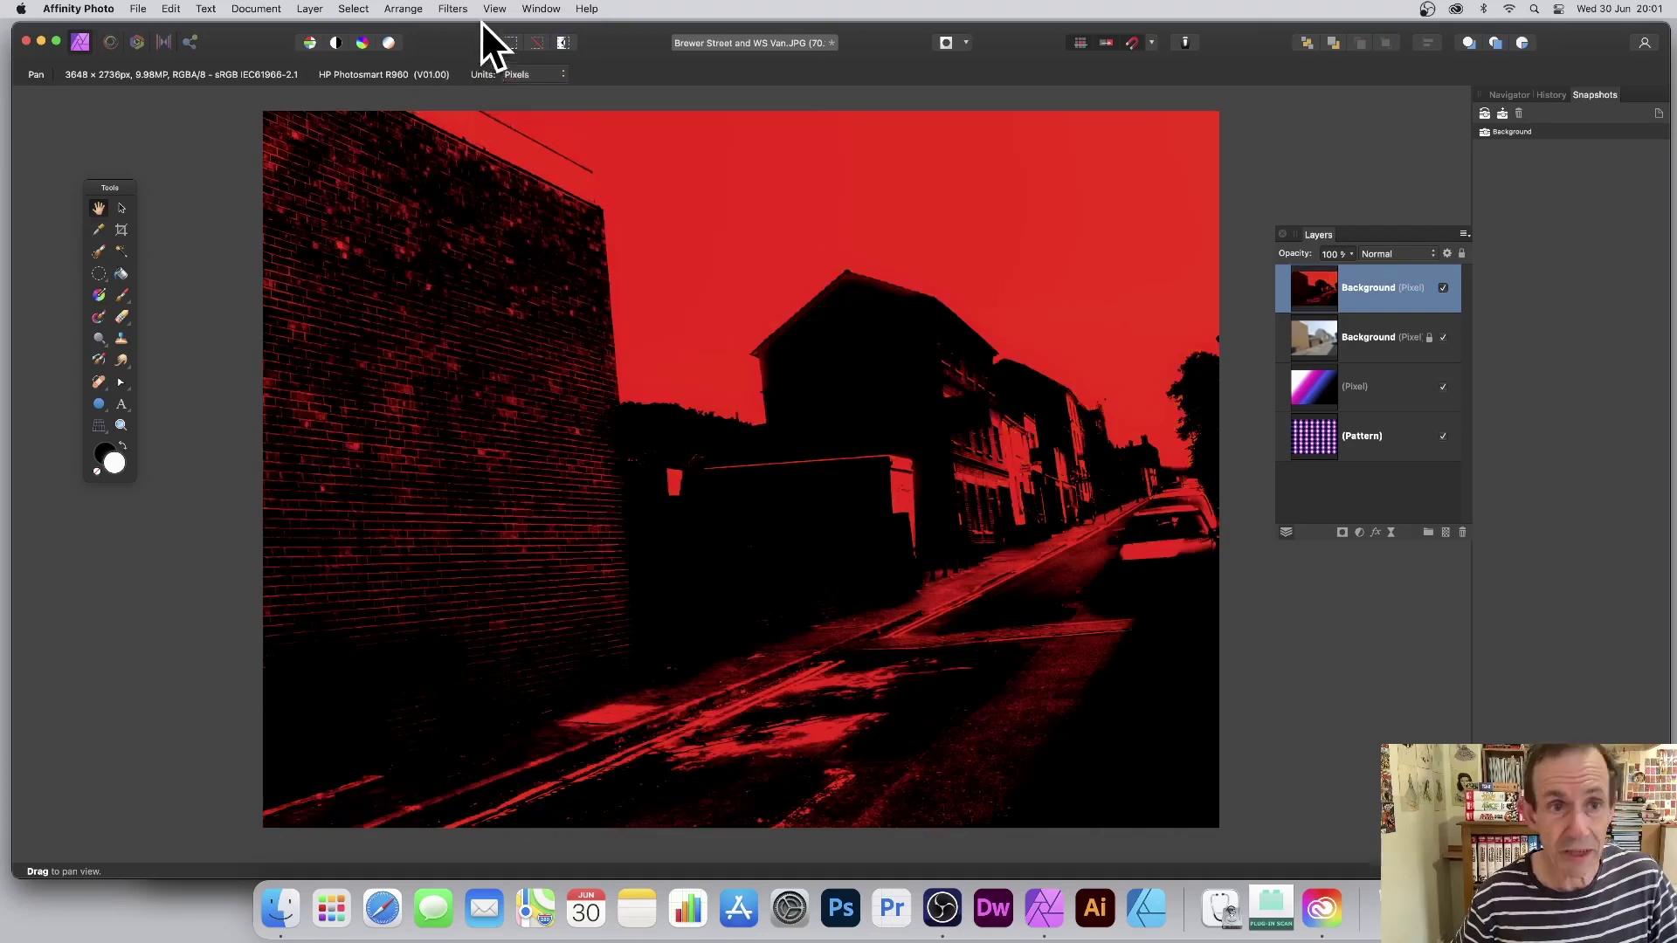
click(452, 7)
click(449, 30)
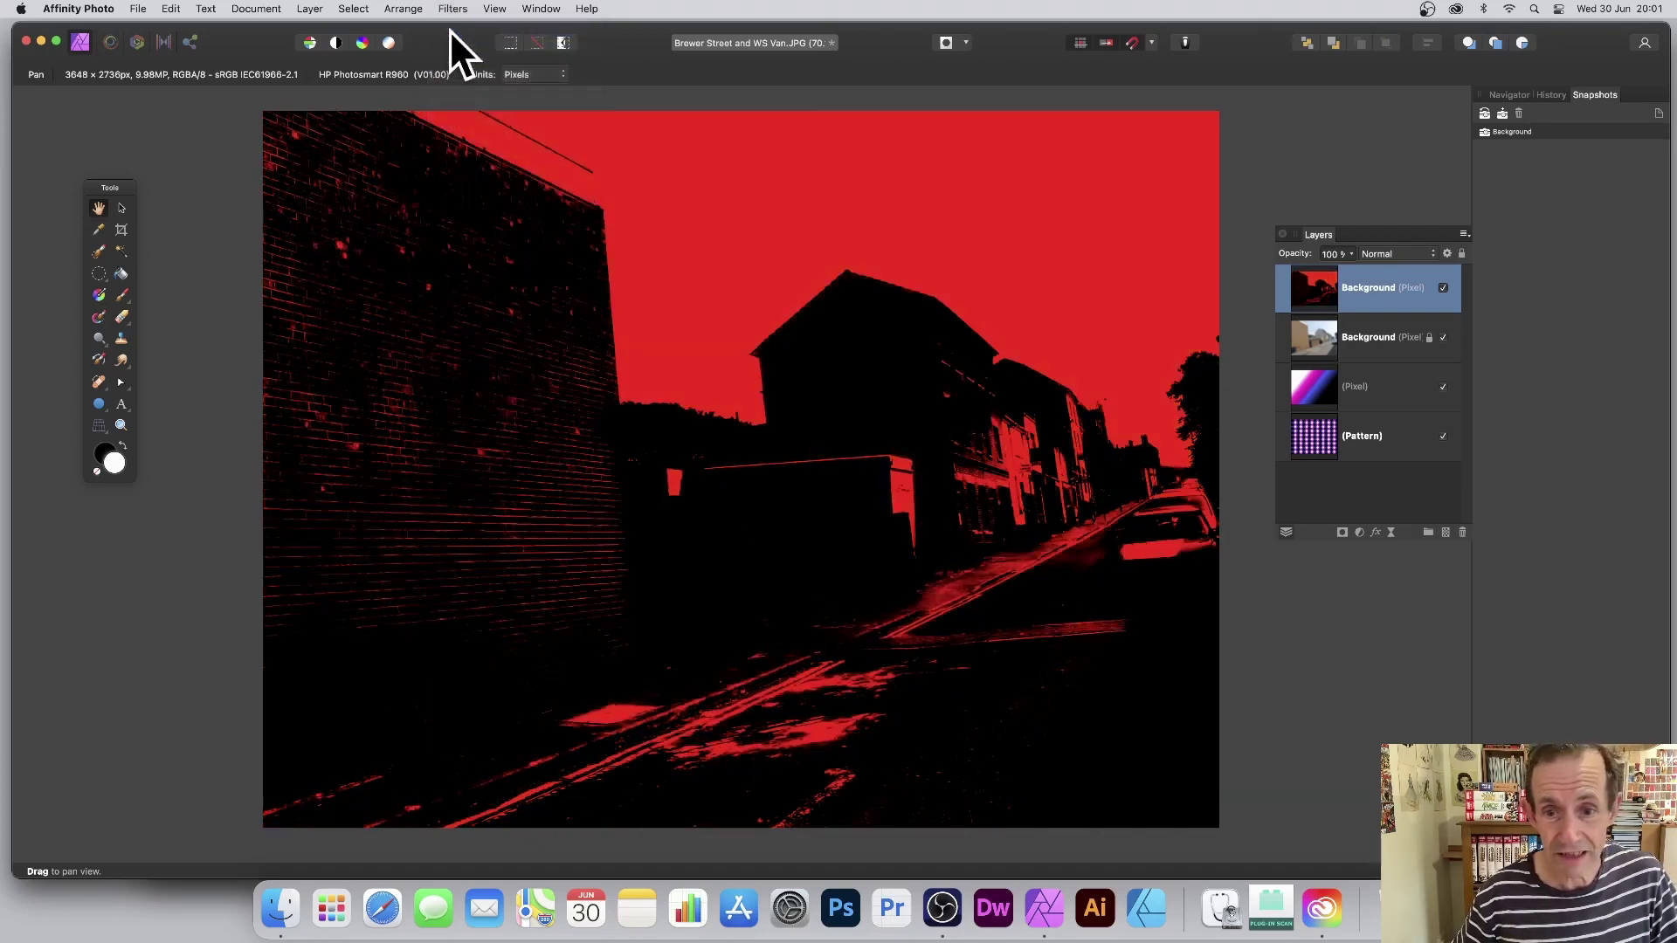
click(452, 9)
click(448, 26)
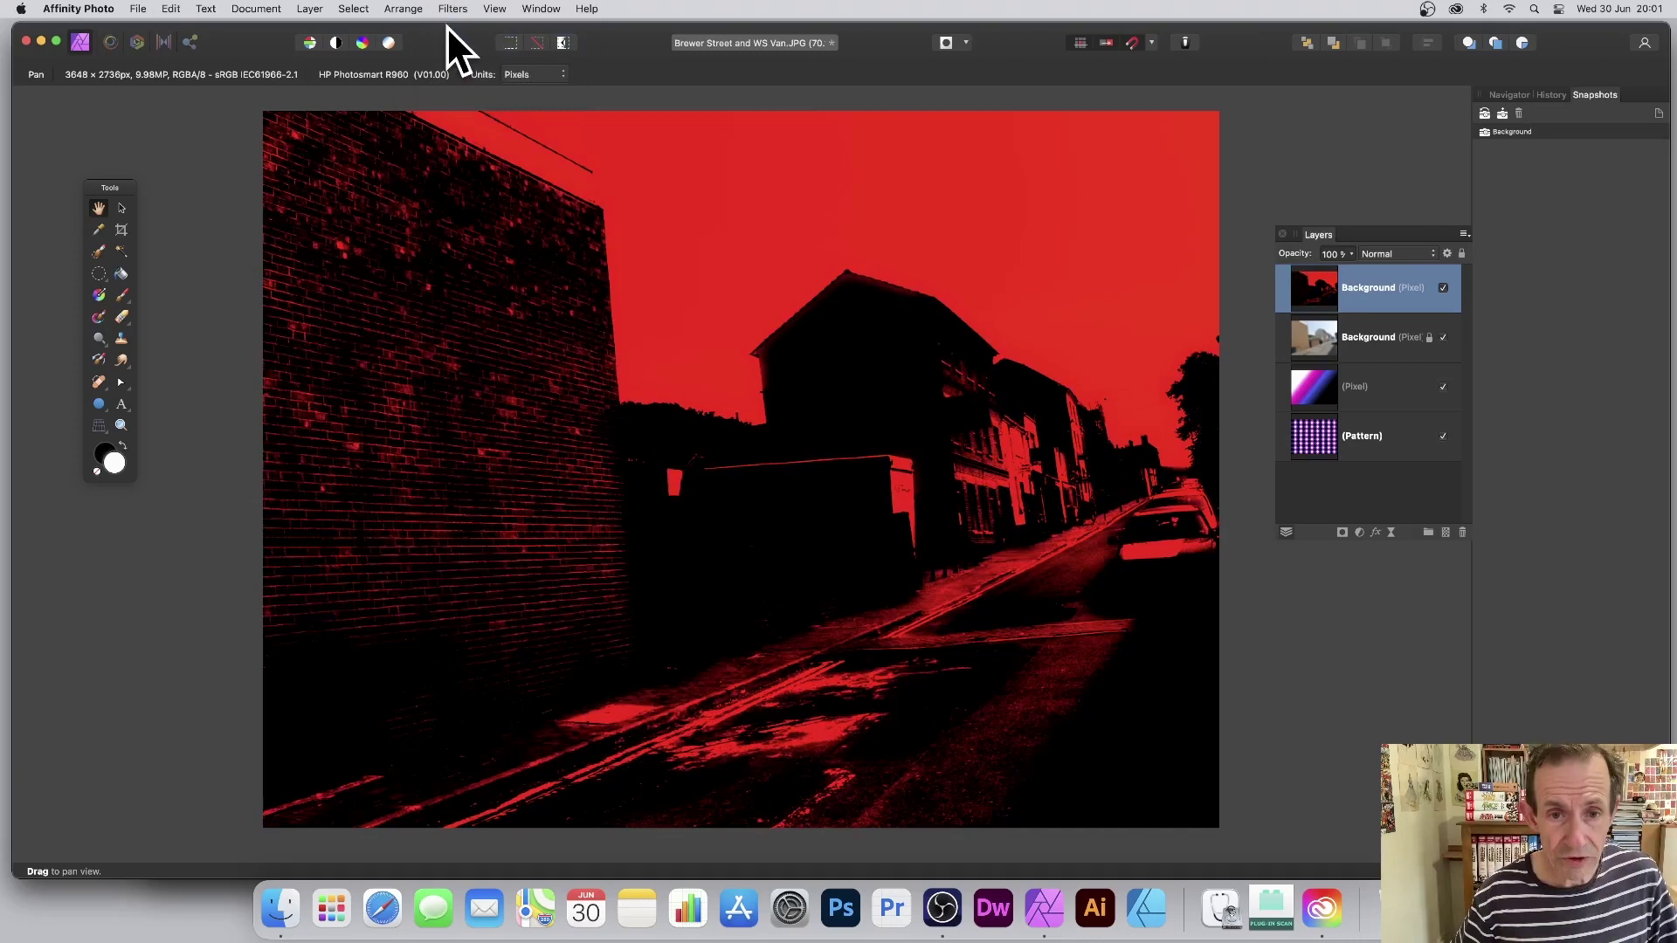
key(super+z)
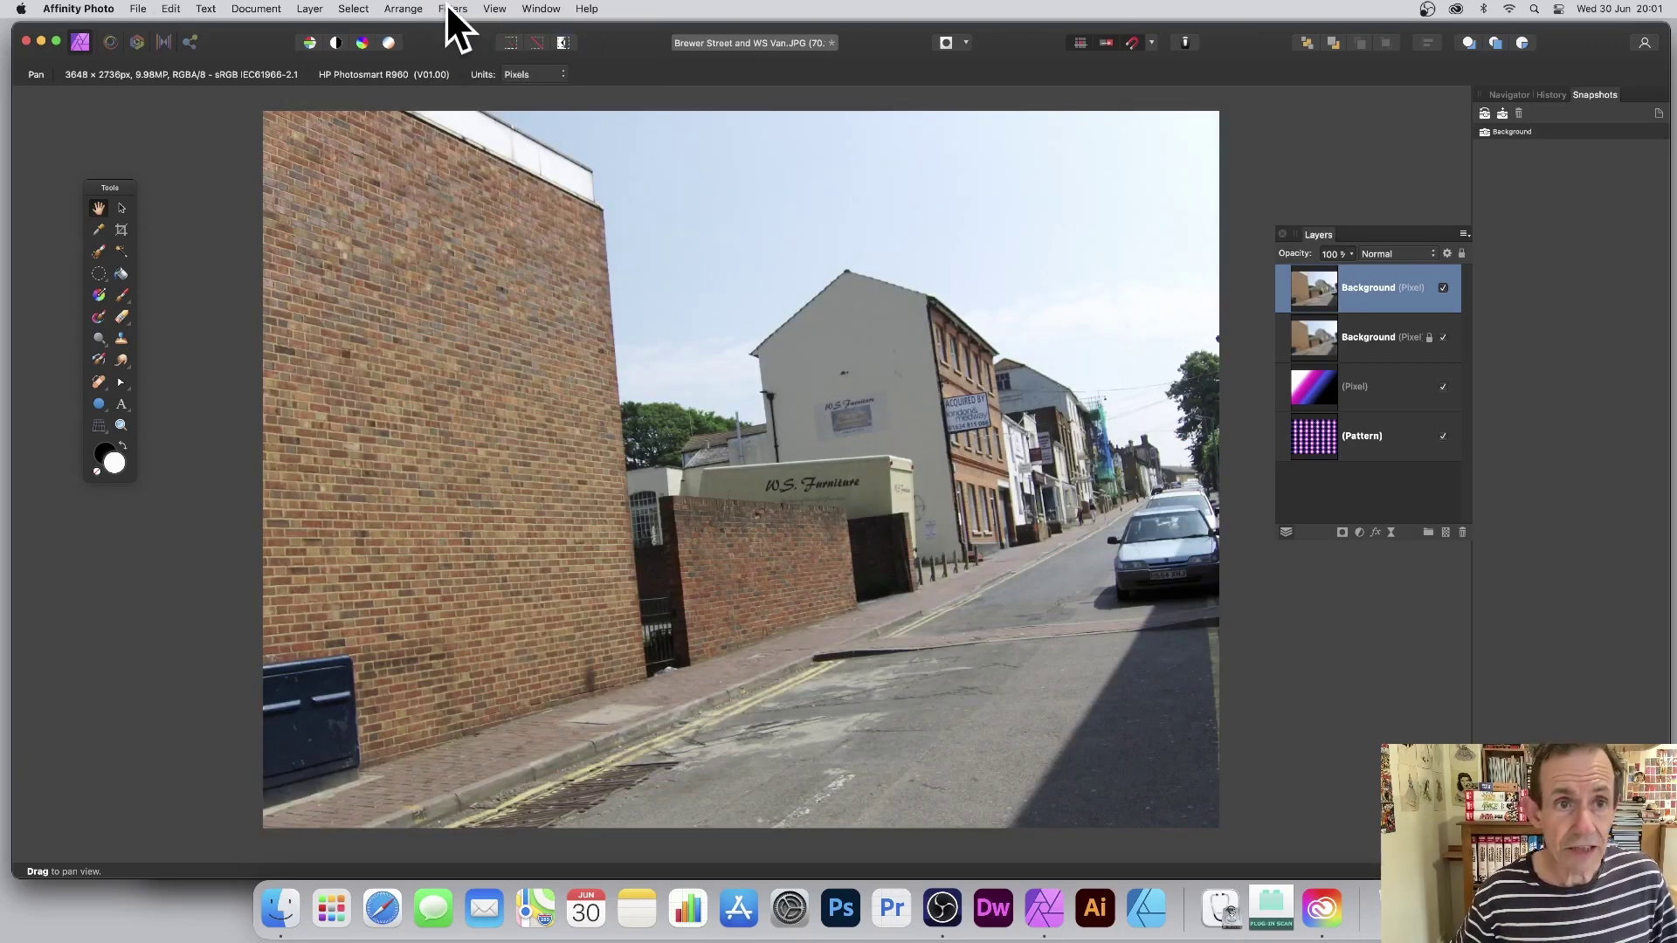
click(452, 9)
click(440, 31)
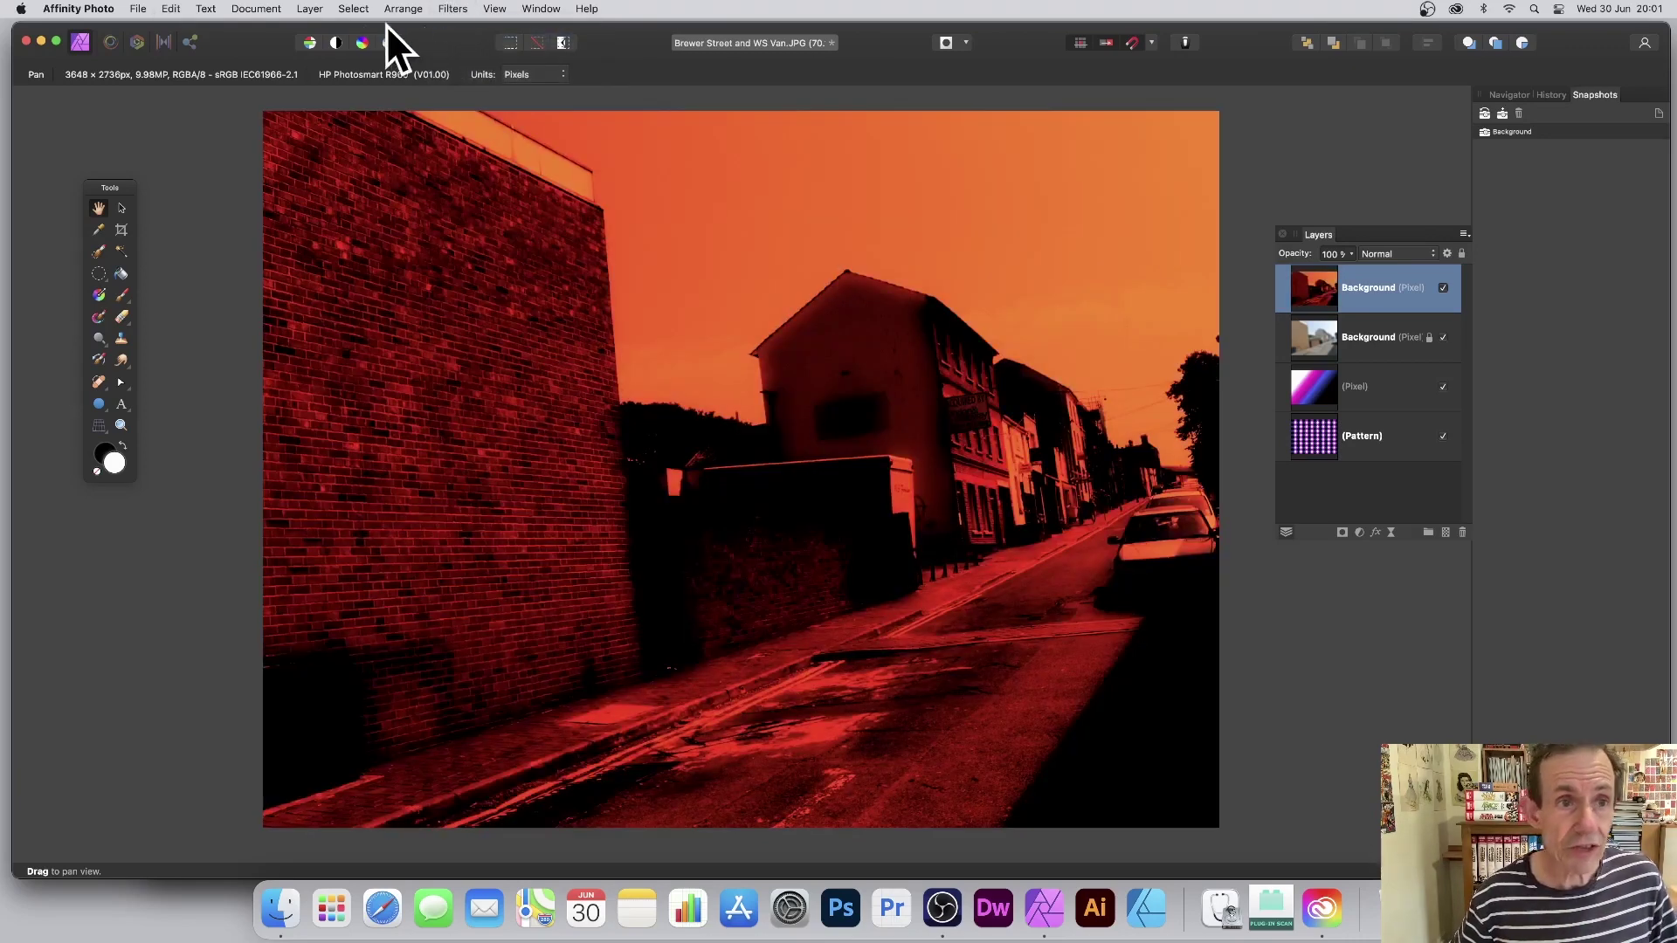
Fade the last Apply Image effect to 43% in Normal mode and apply it.
click(311, 10)
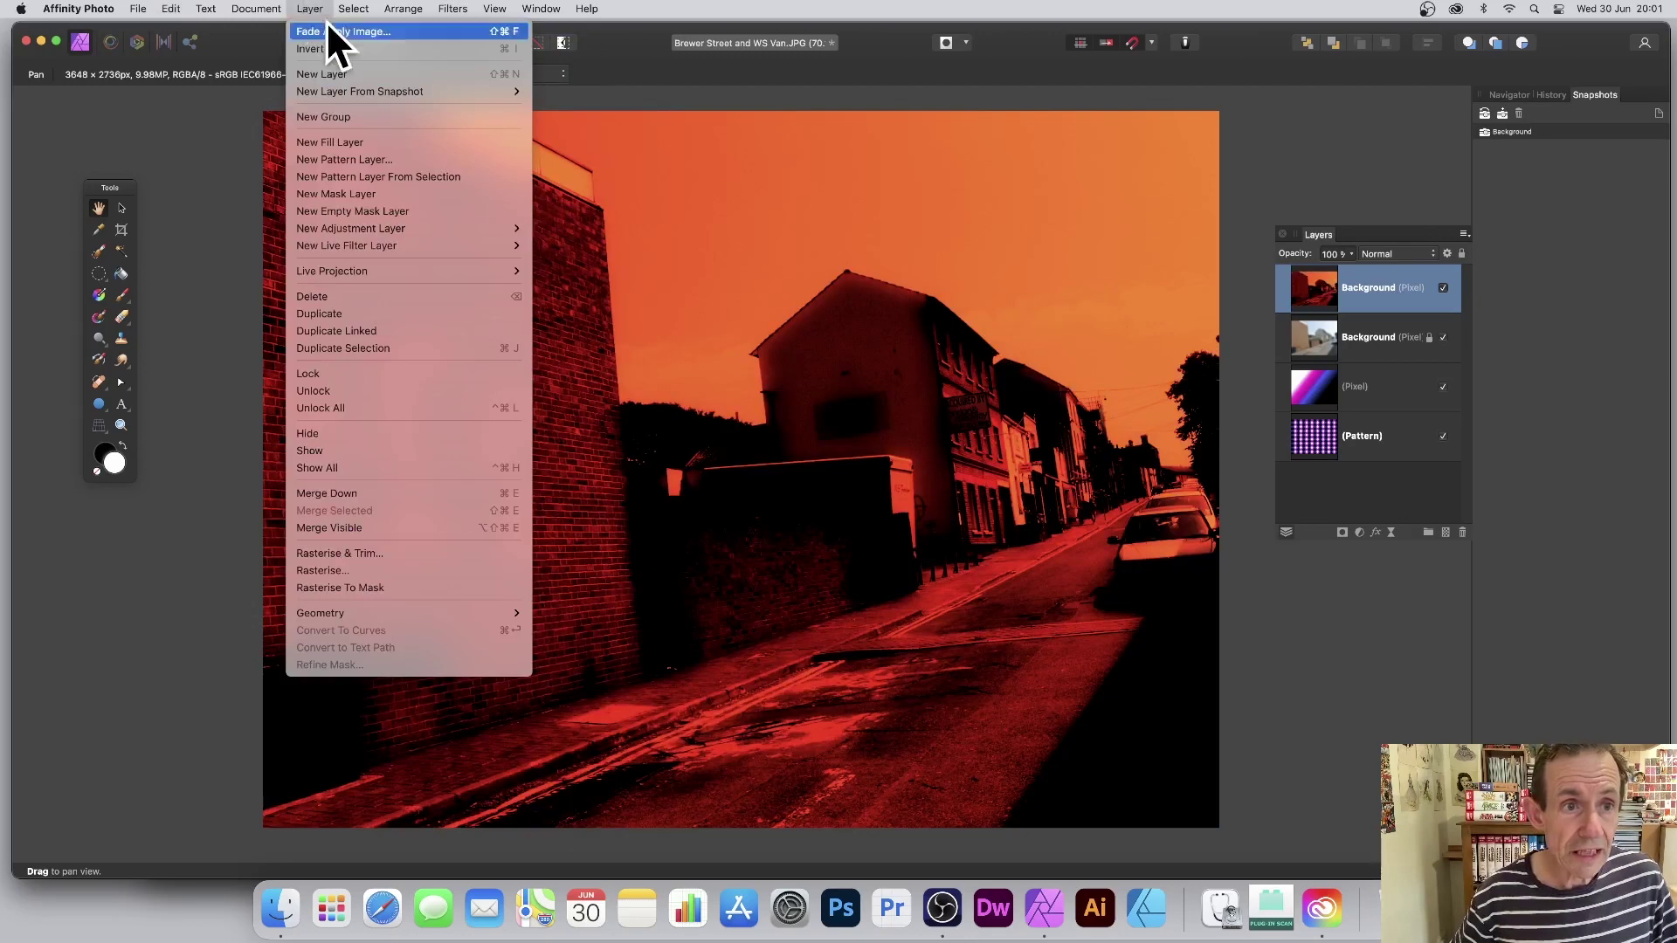
click(354, 34)
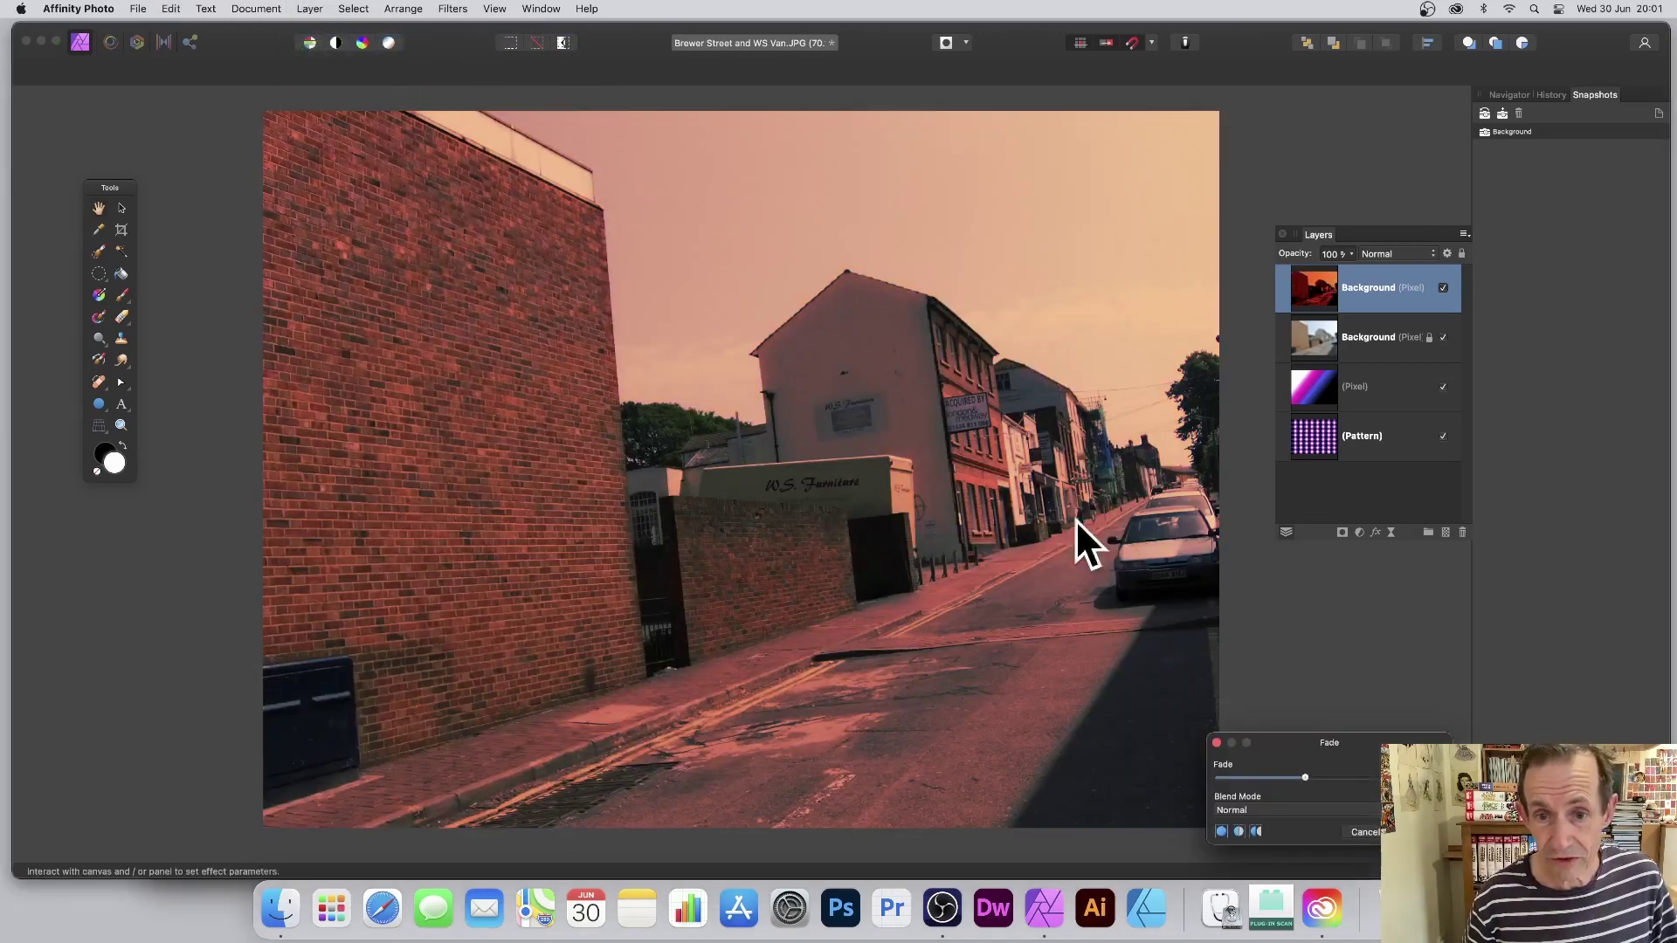
drag(1350, 751, 410, 458)
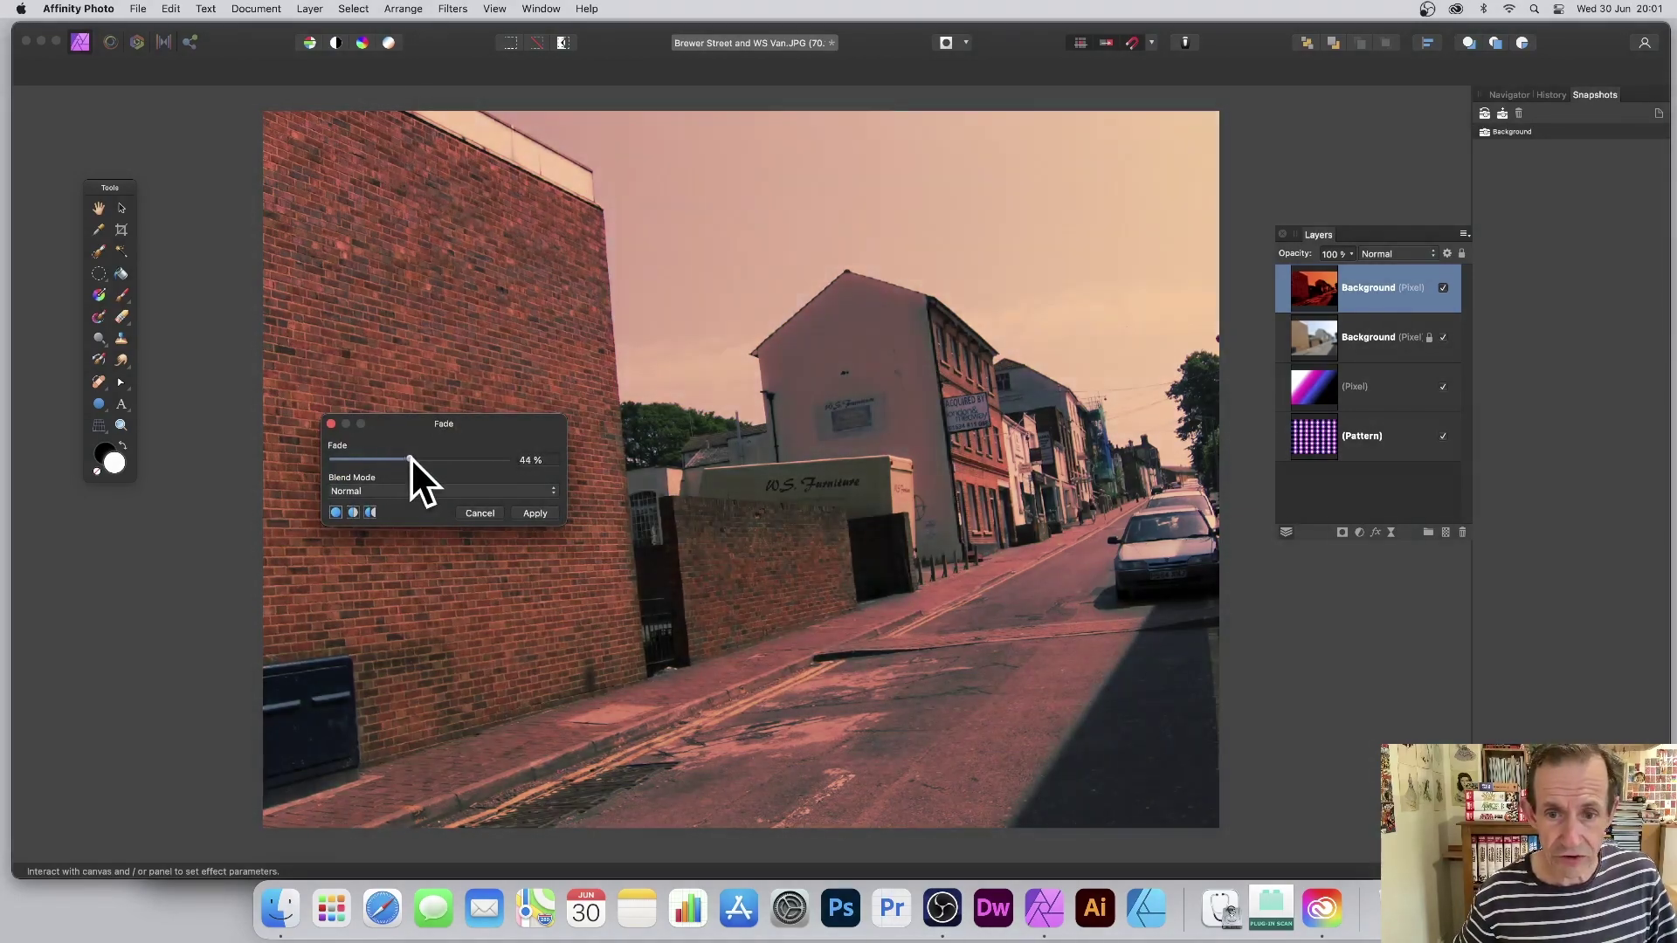
click(536, 513)
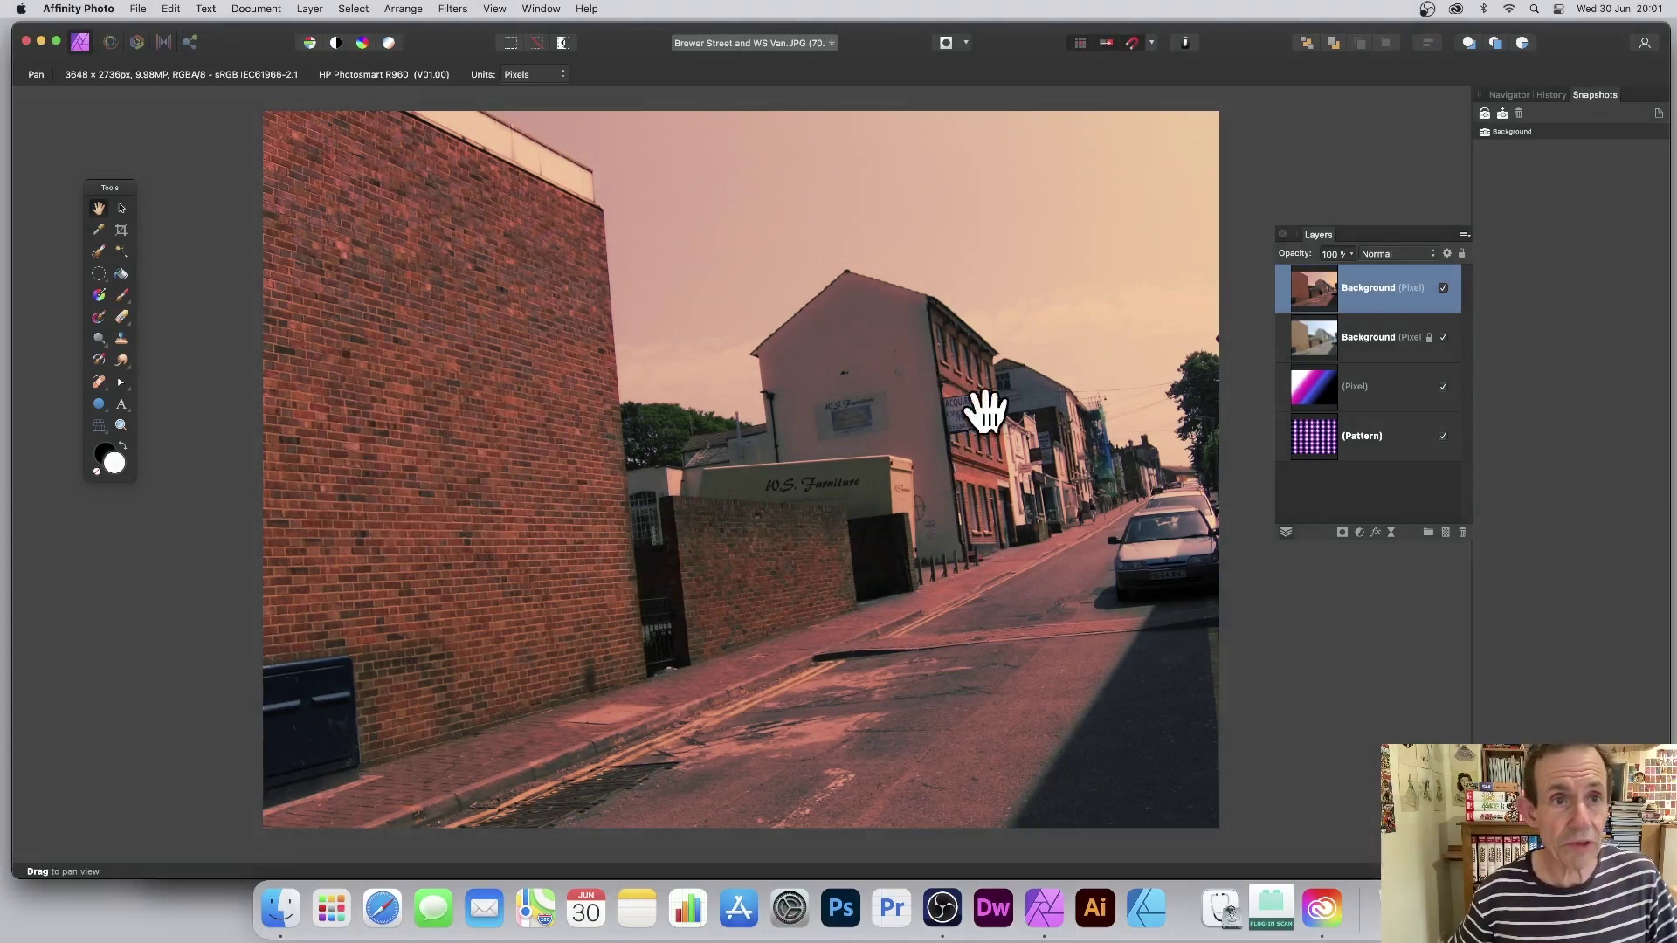
Reopen Apply Image with the gradient layer as source, blended in Lighten mode.
click(452, 8)
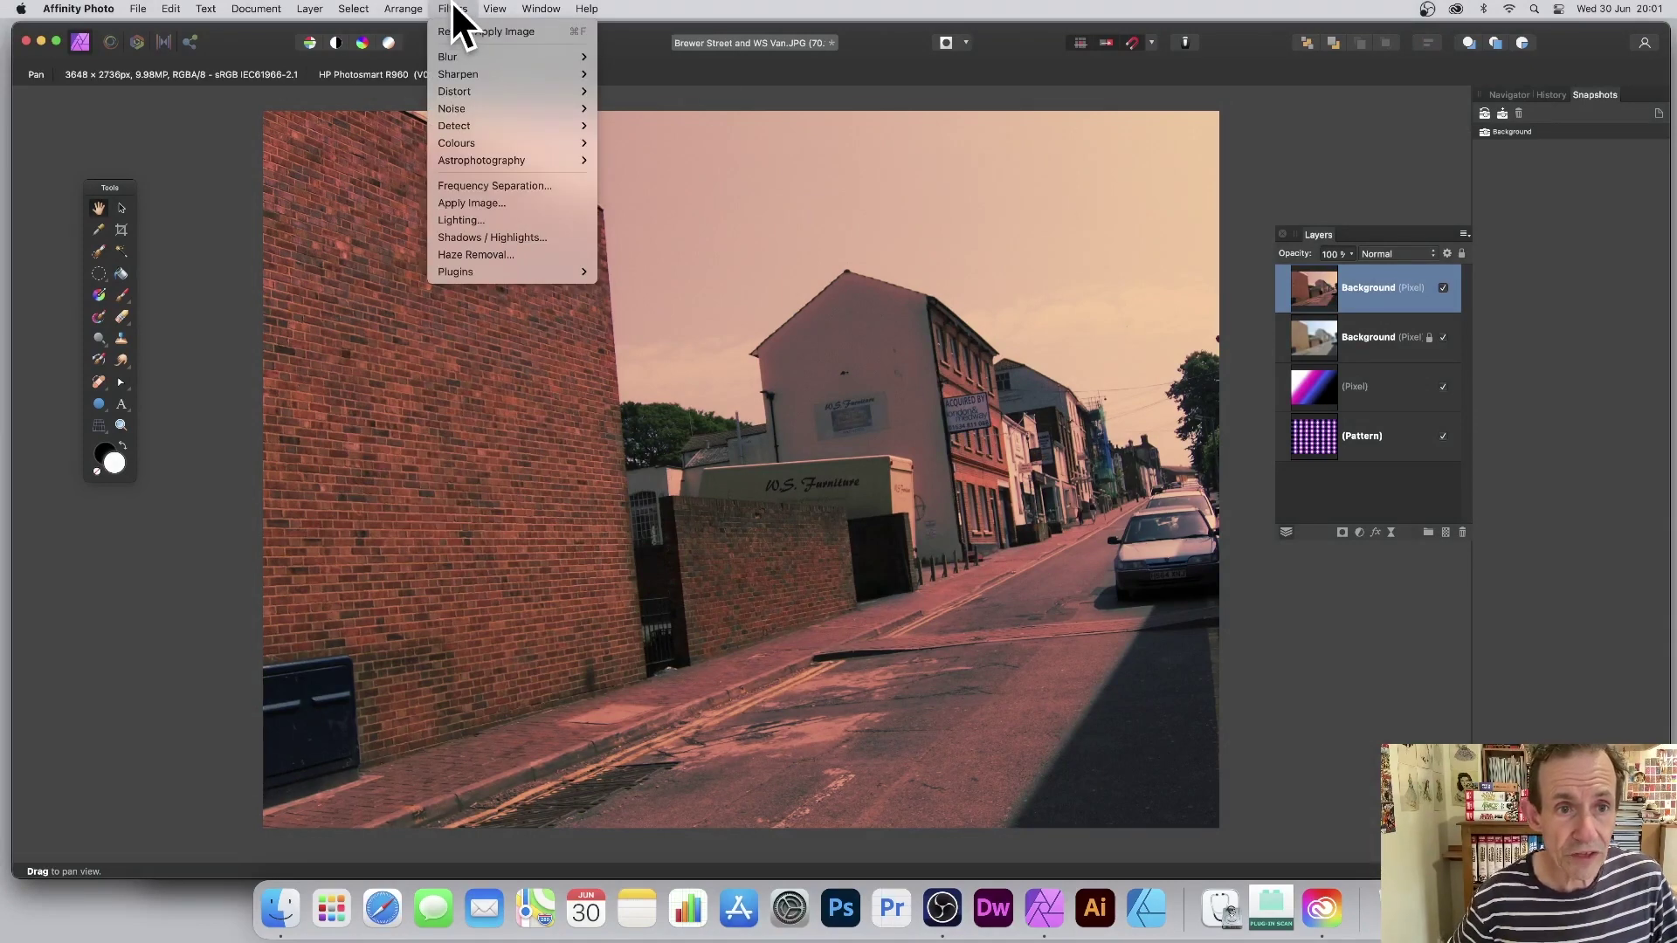
click(480, 203)
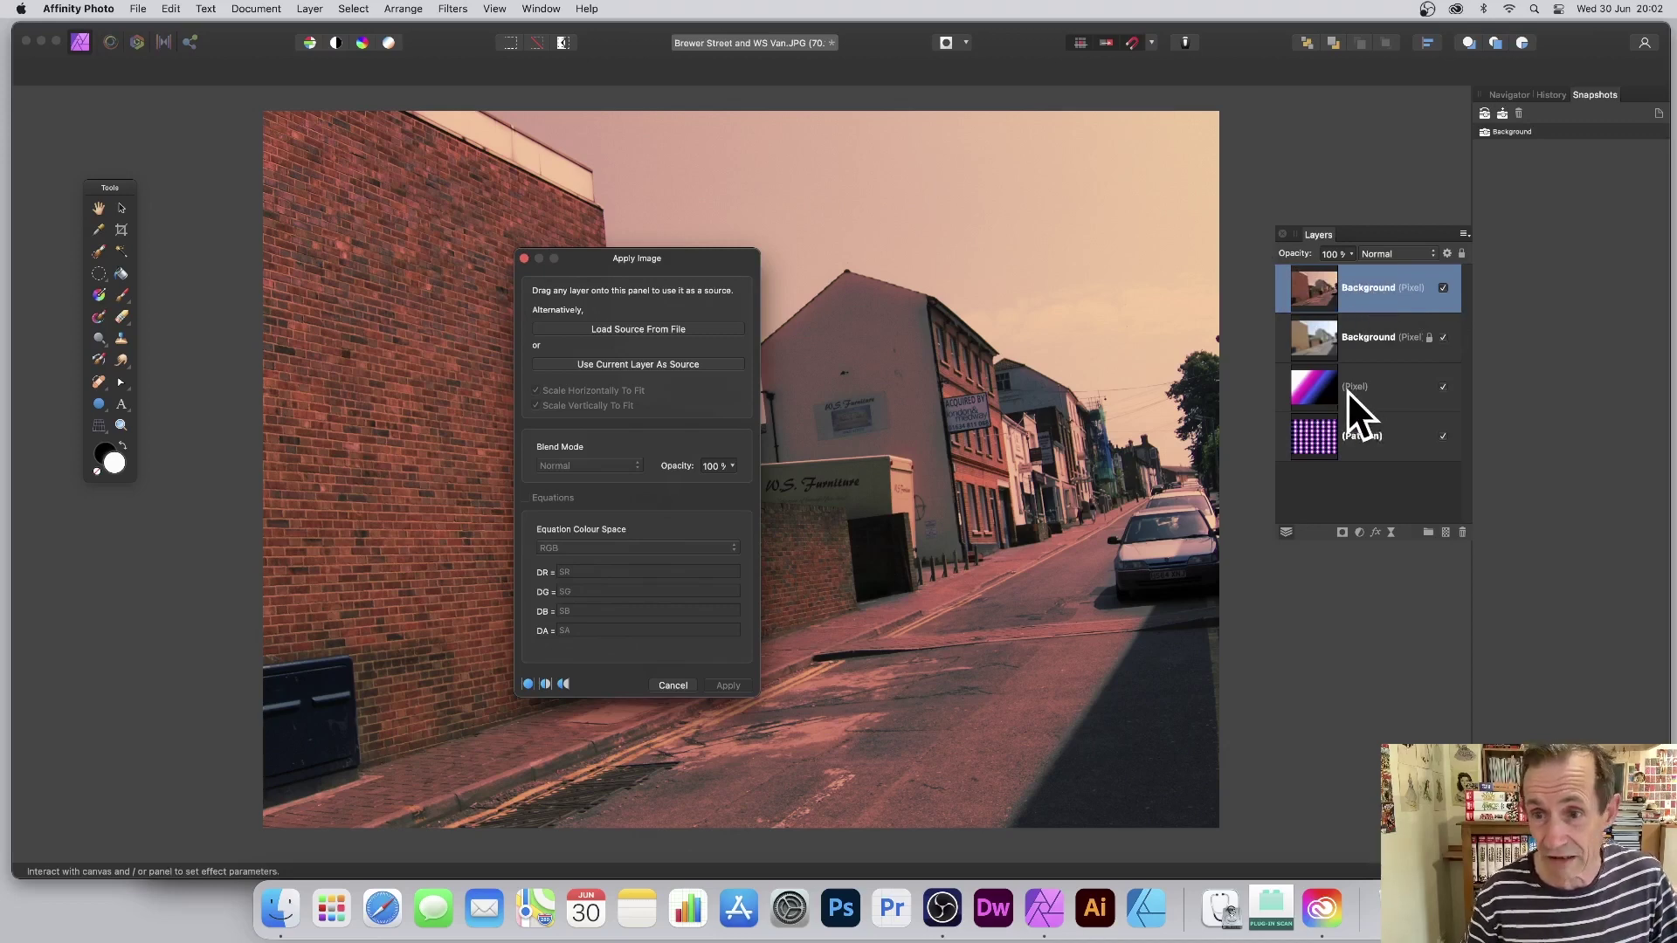
drag(1321, 389, 674, 308)
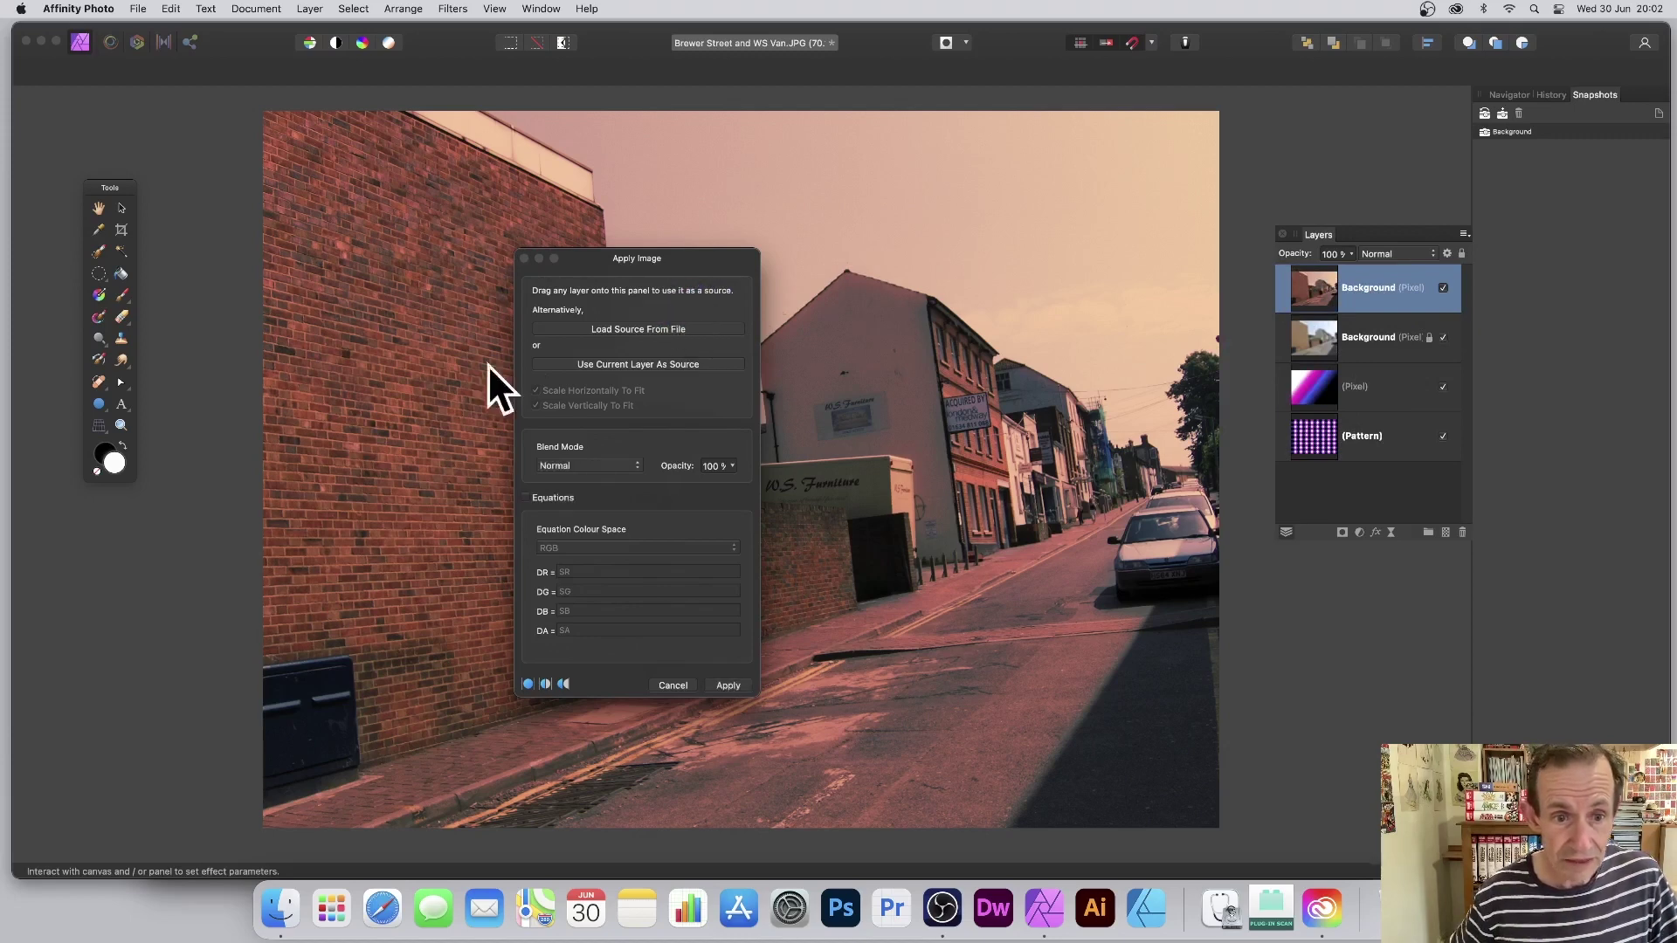
click(582, 468)
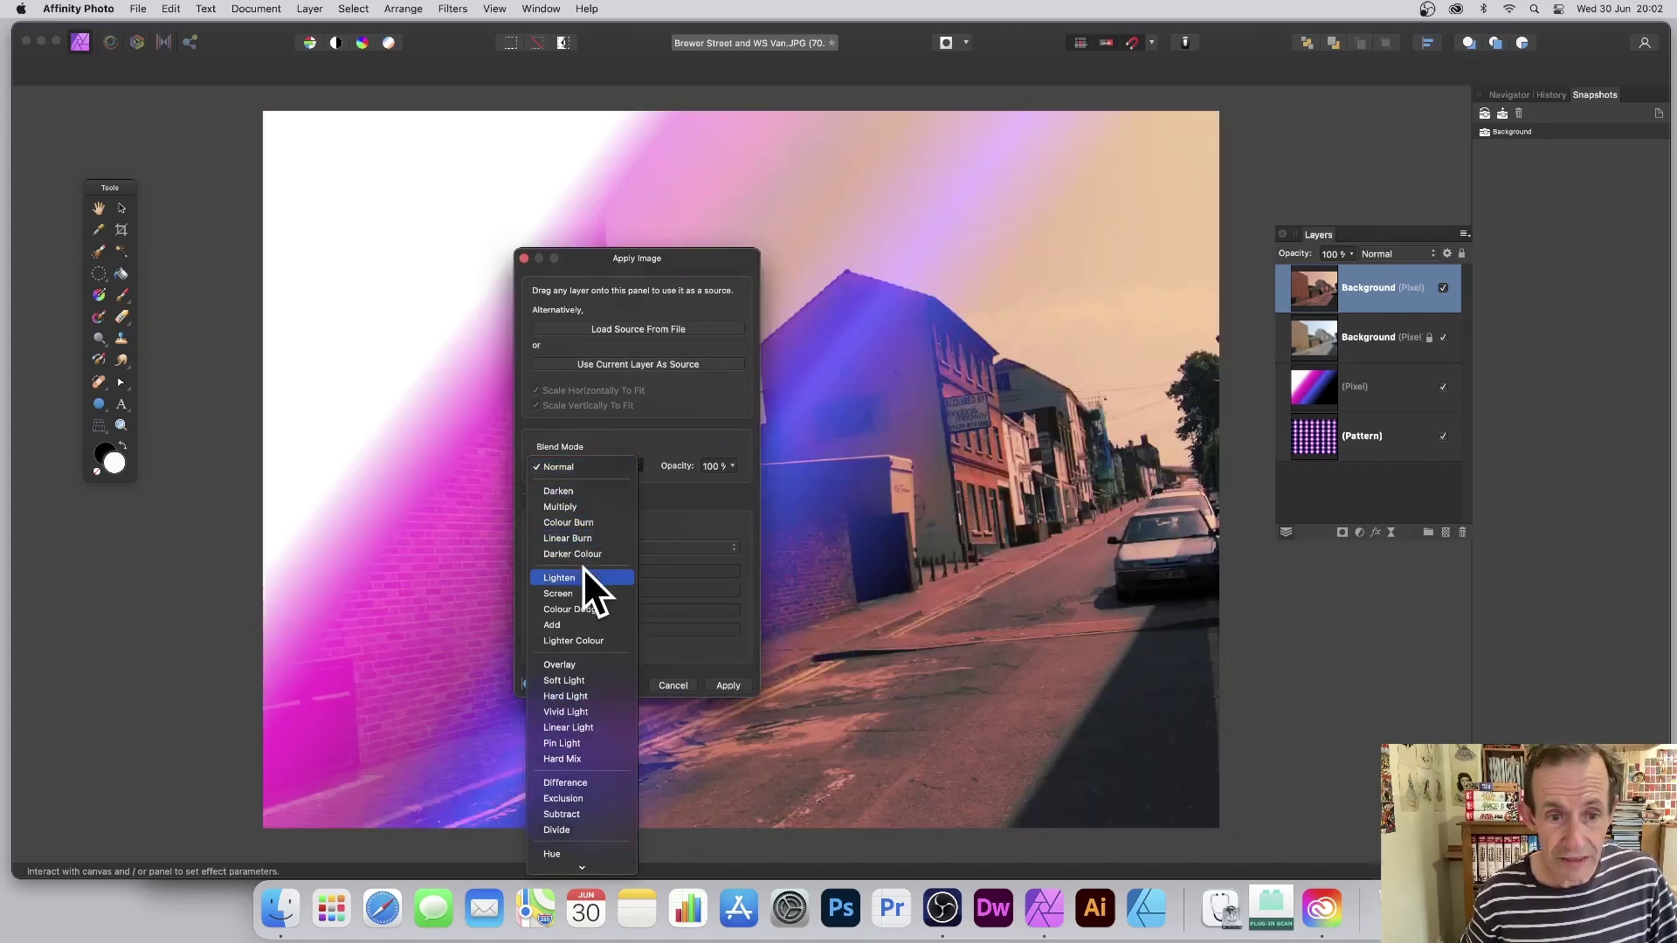
click(585, 568)
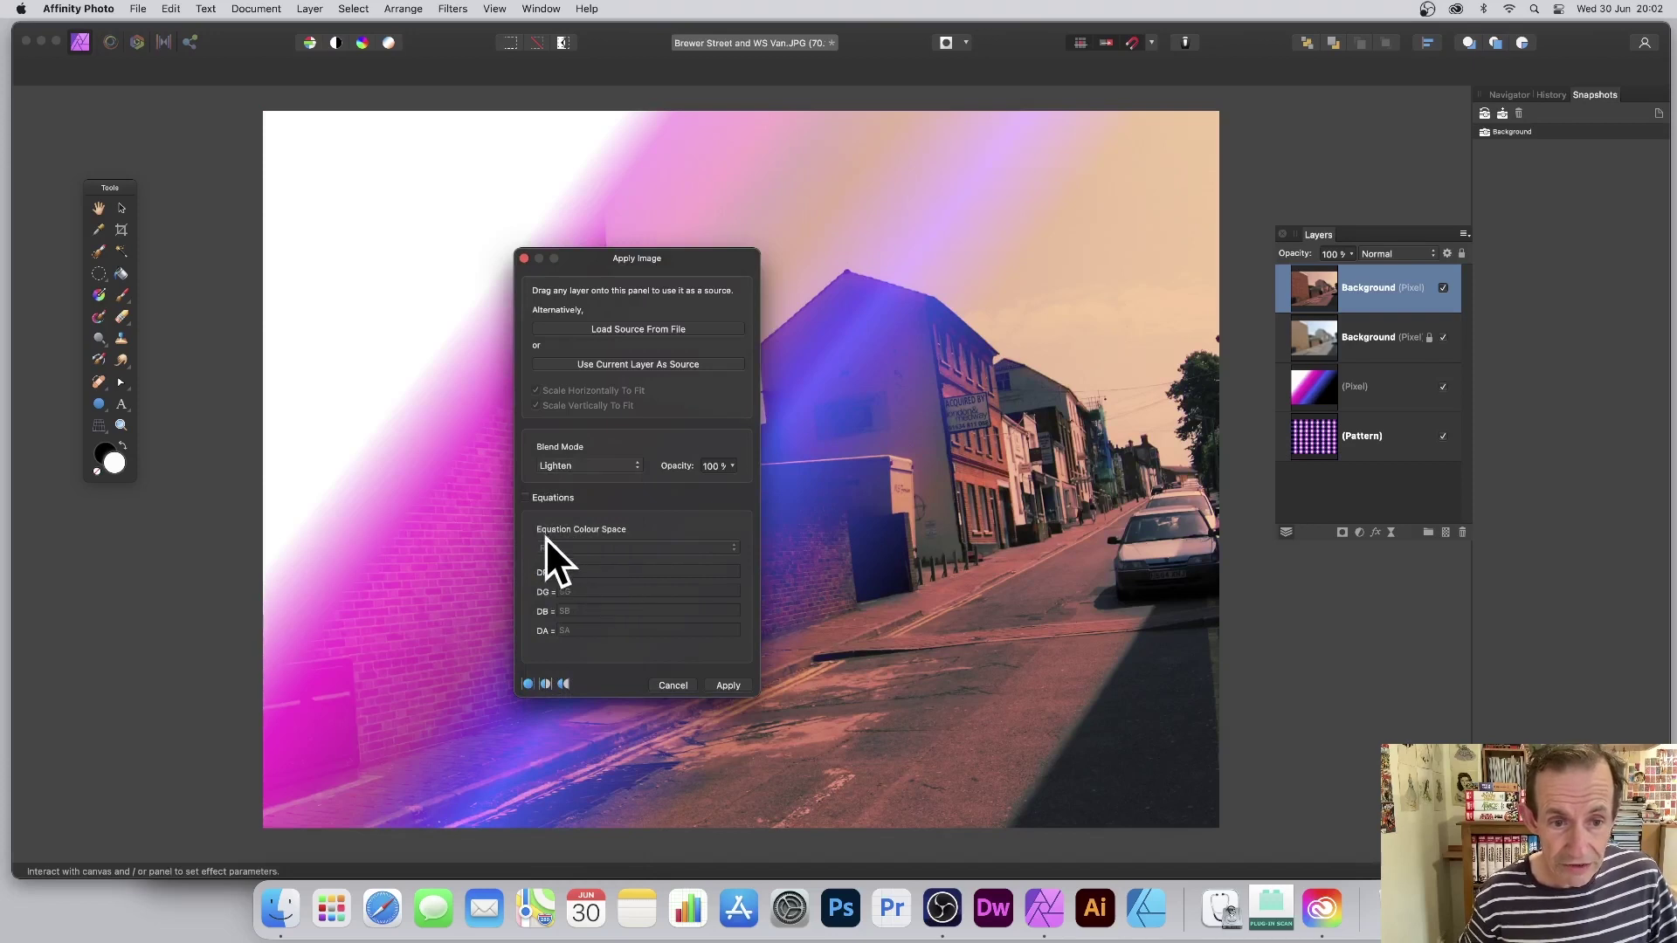
Enable Equations with DR = SR-SG and DG = SG+SR-SB, then blend in Vivid Light.
click(551, 498)
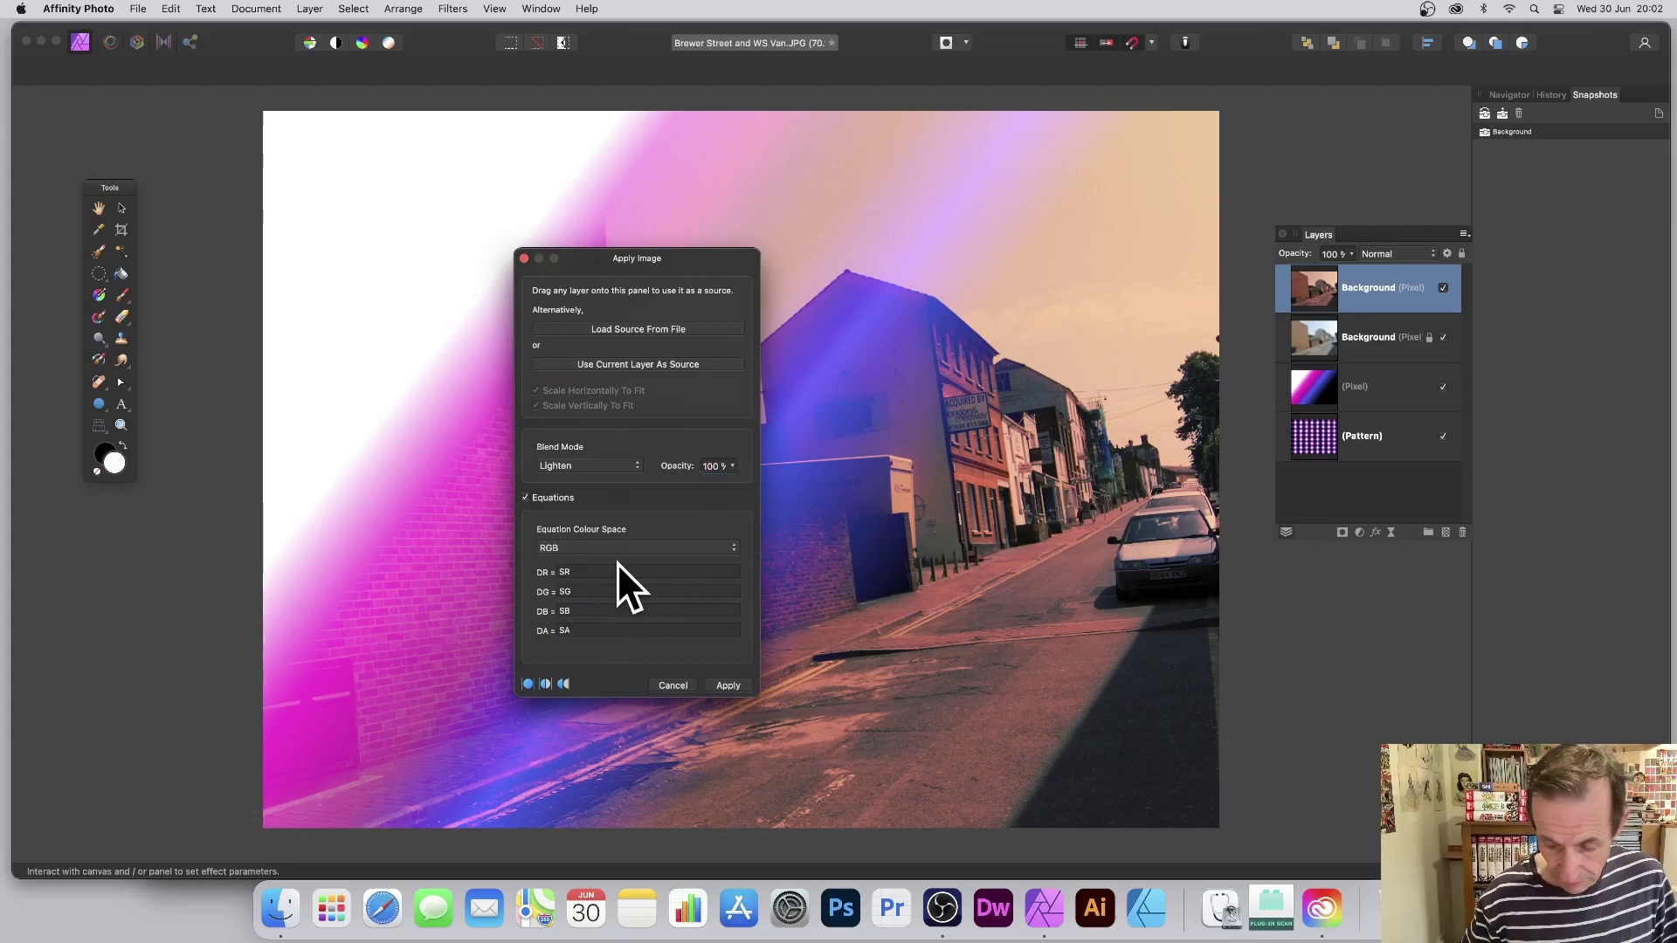
text(SG)
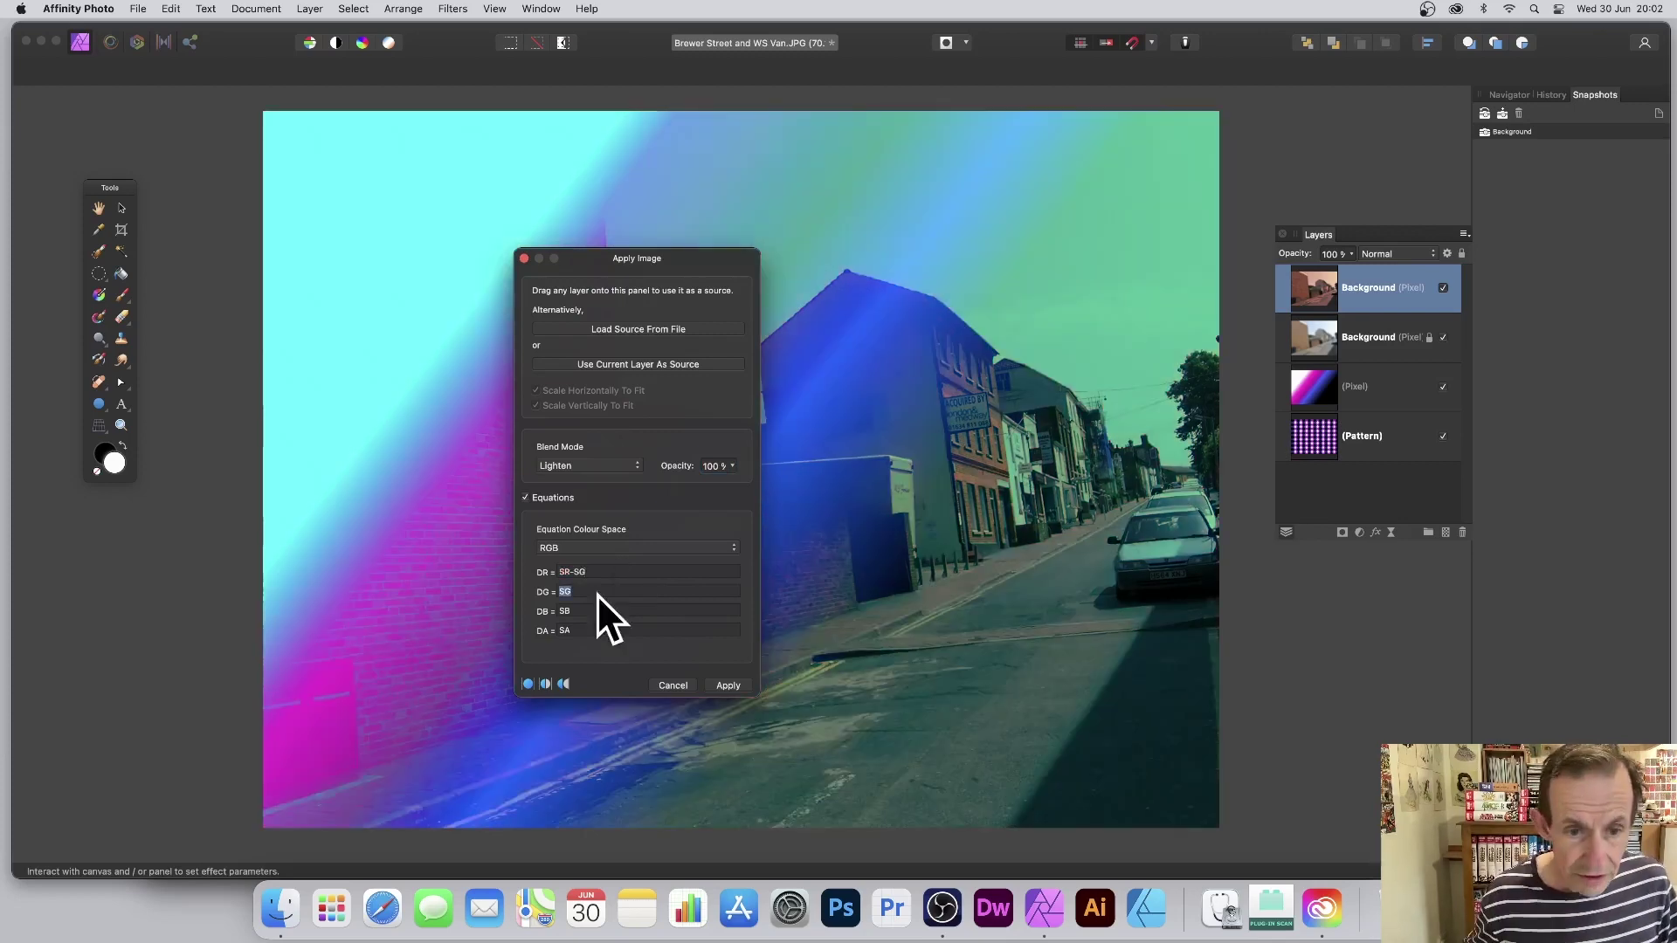
text(+SR)
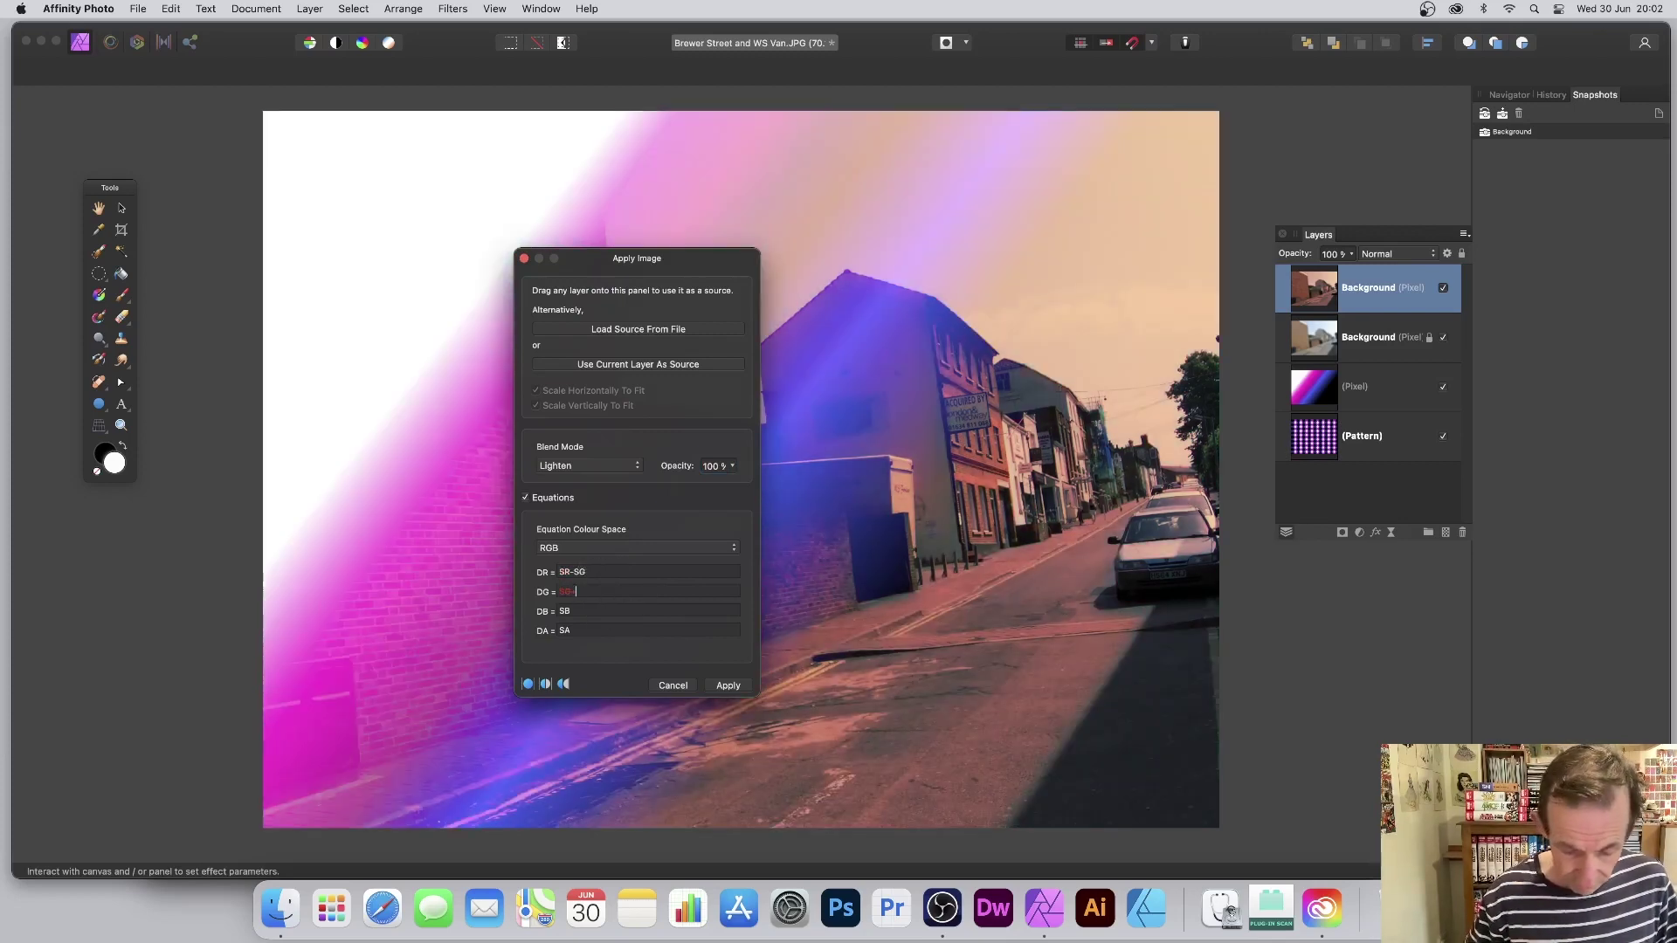
text(-SB)
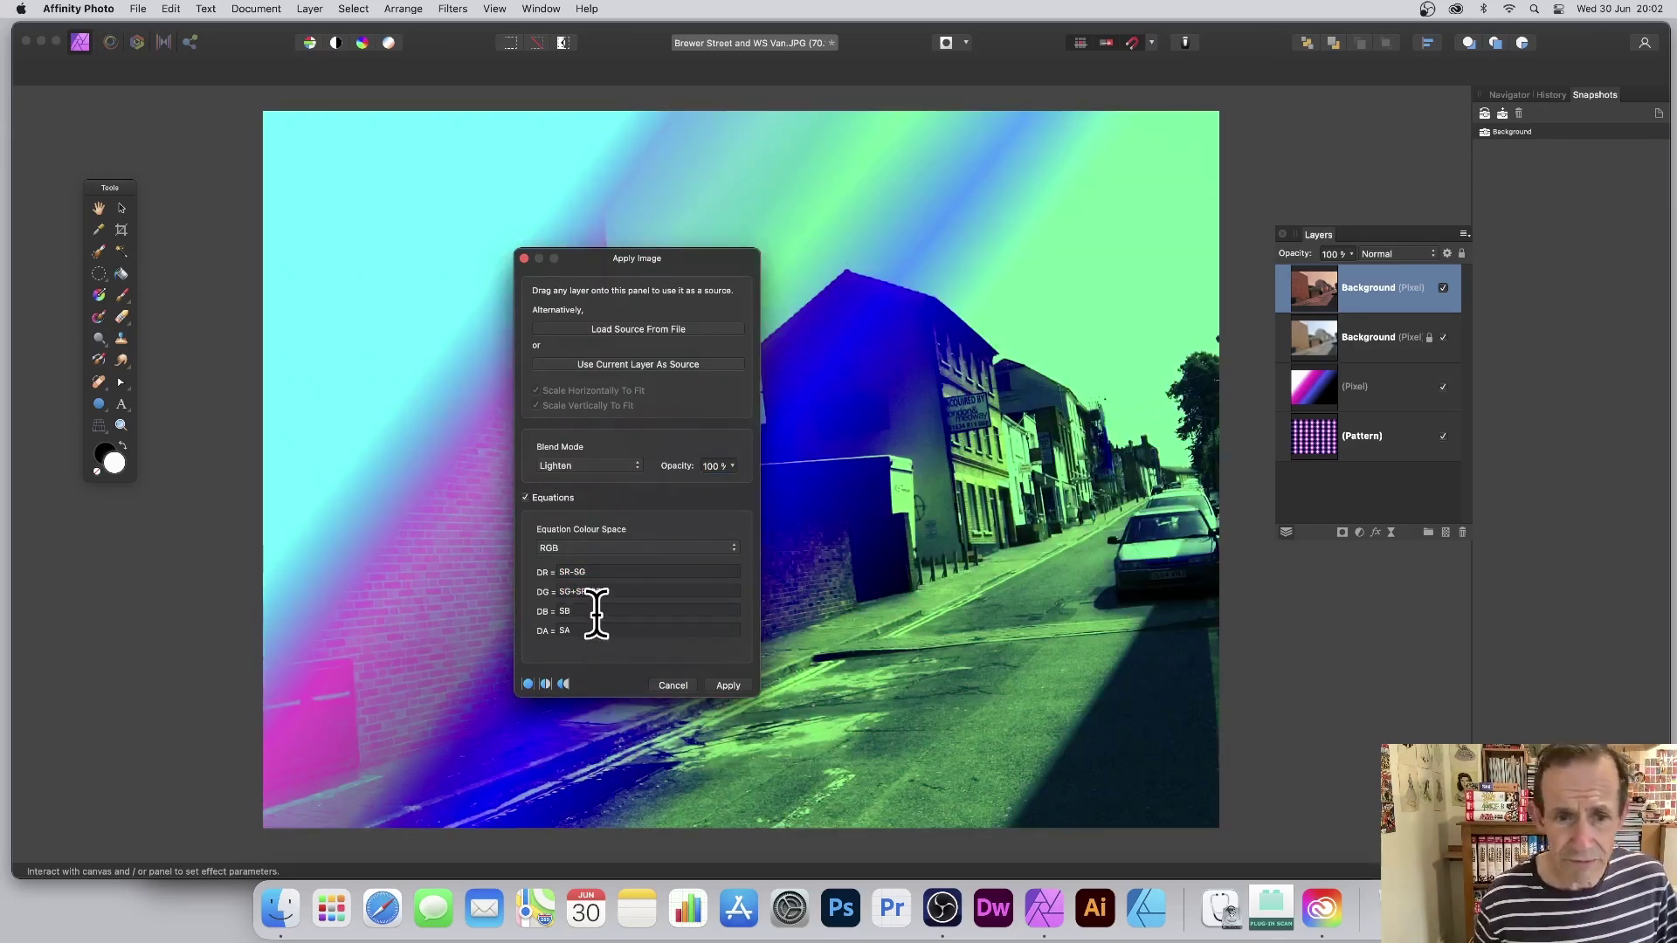
click(601, 466)
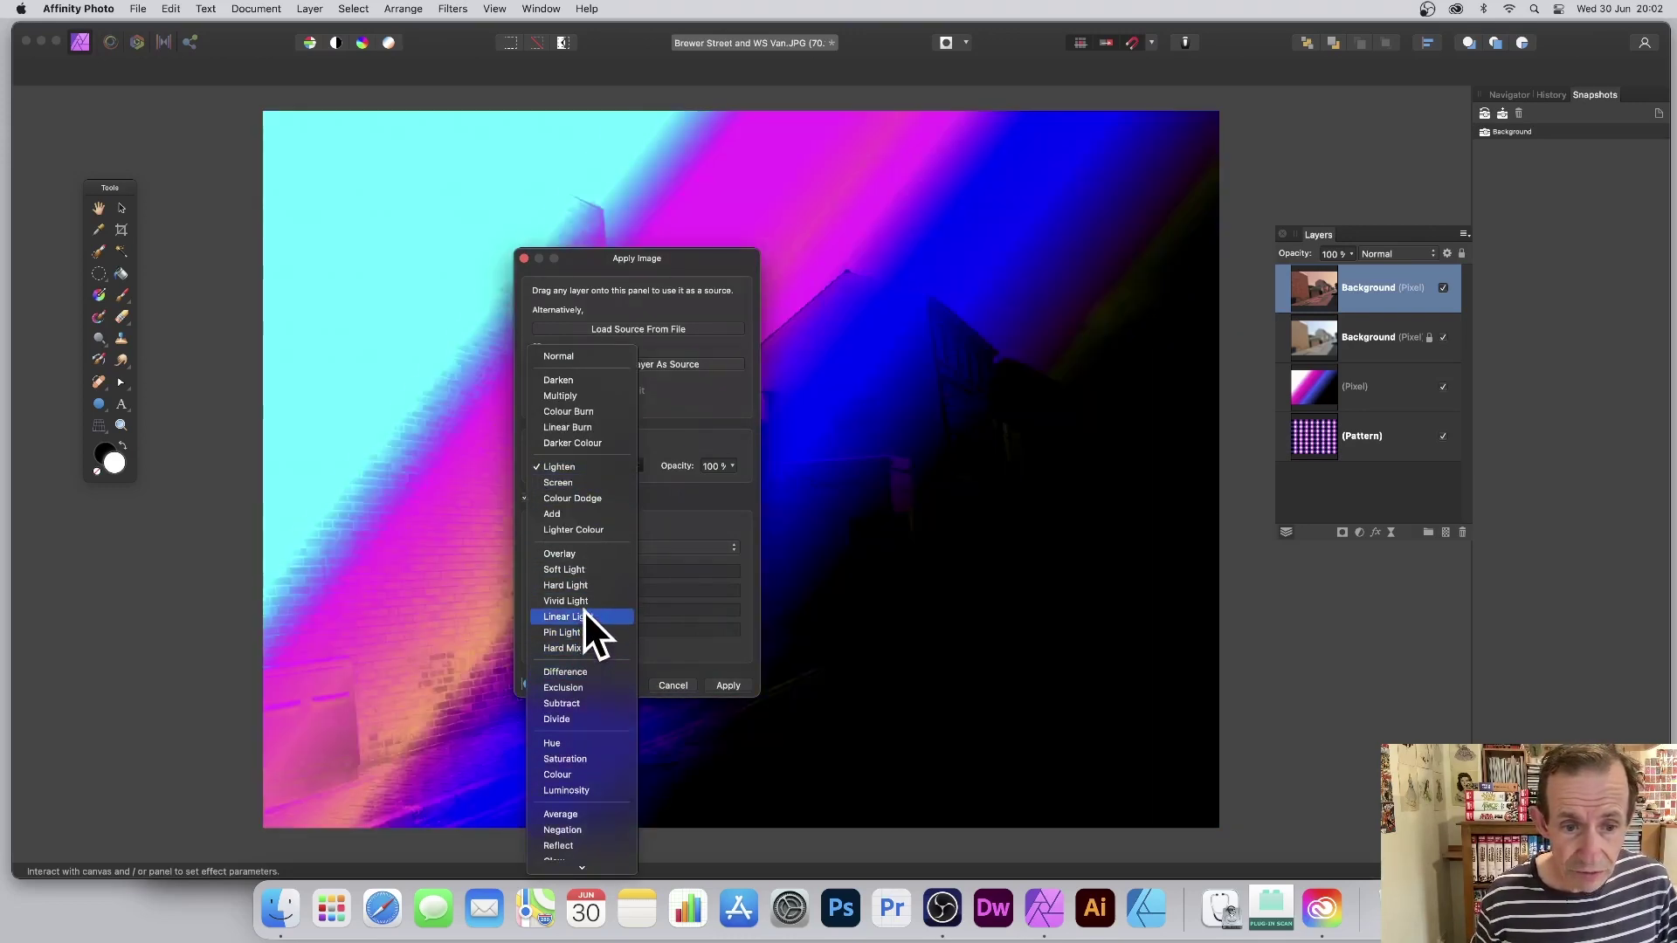
click(584, 599)
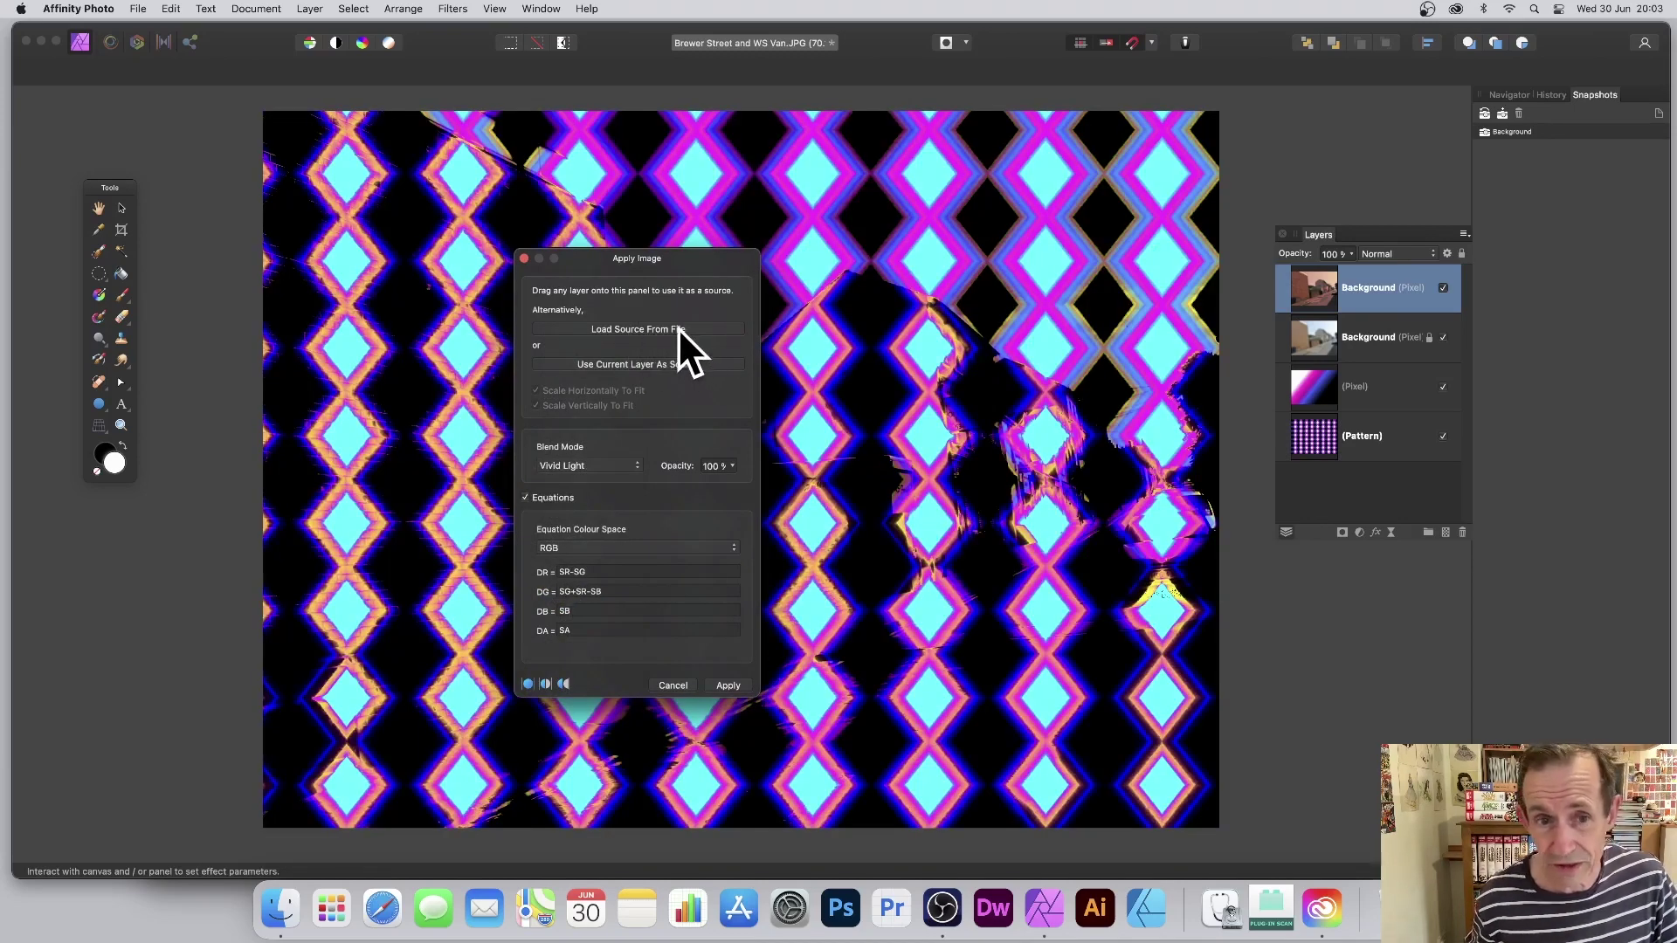
Load the striped lines PNG from file as the Apply Image source.
click(647, 328)
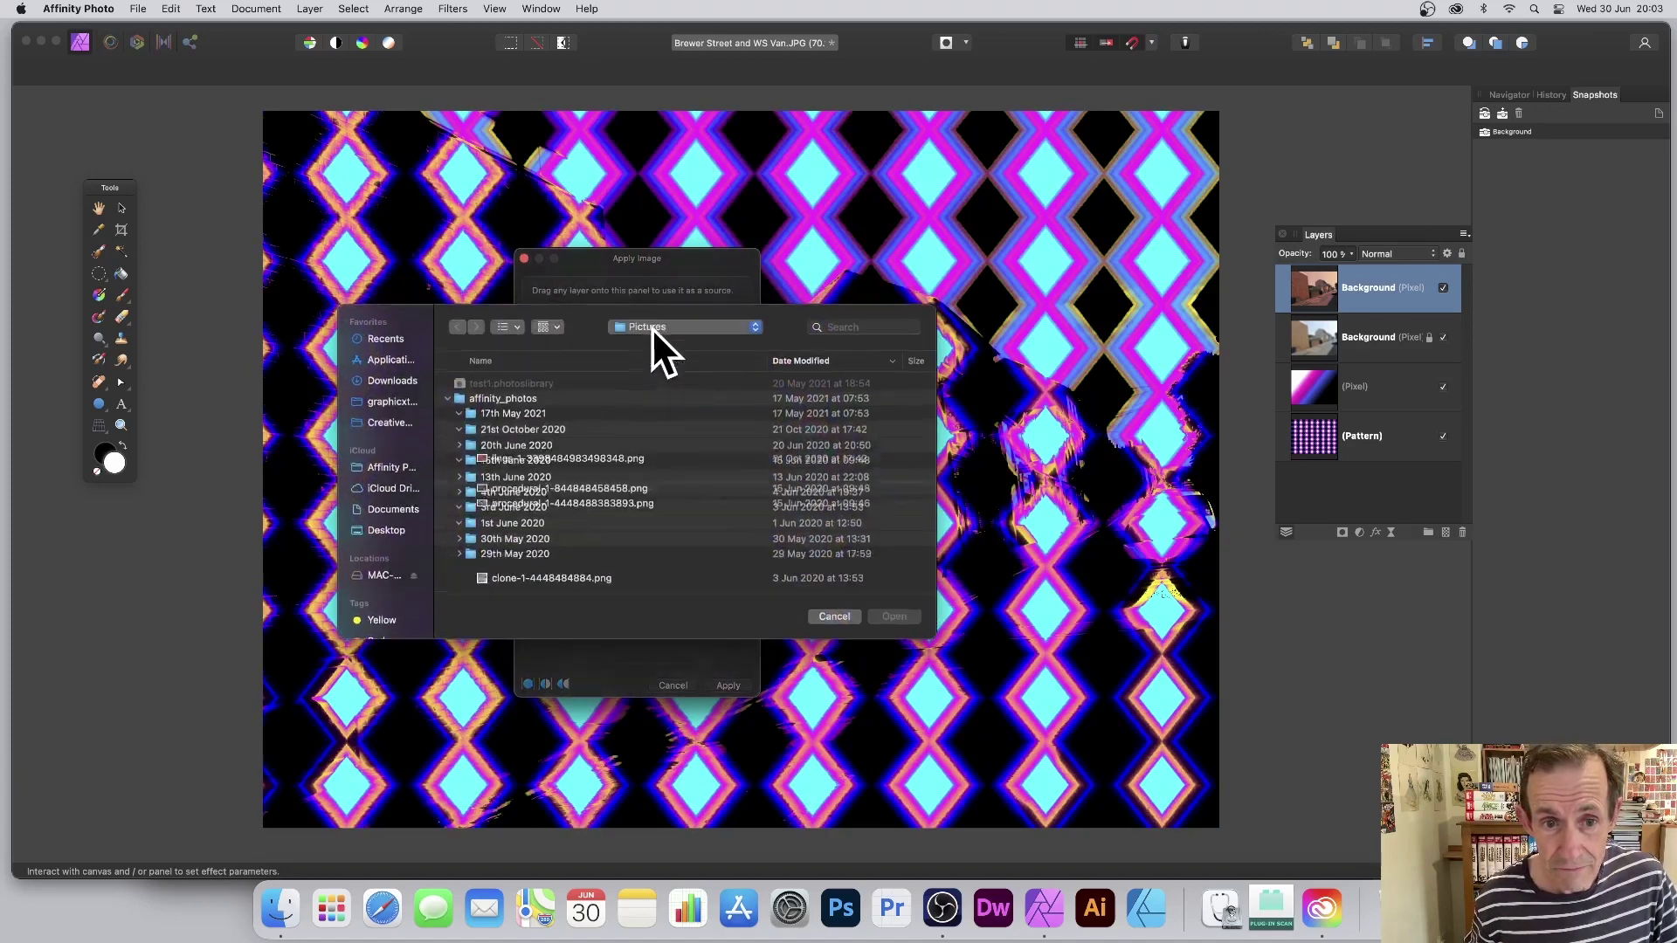
click(532, 461)
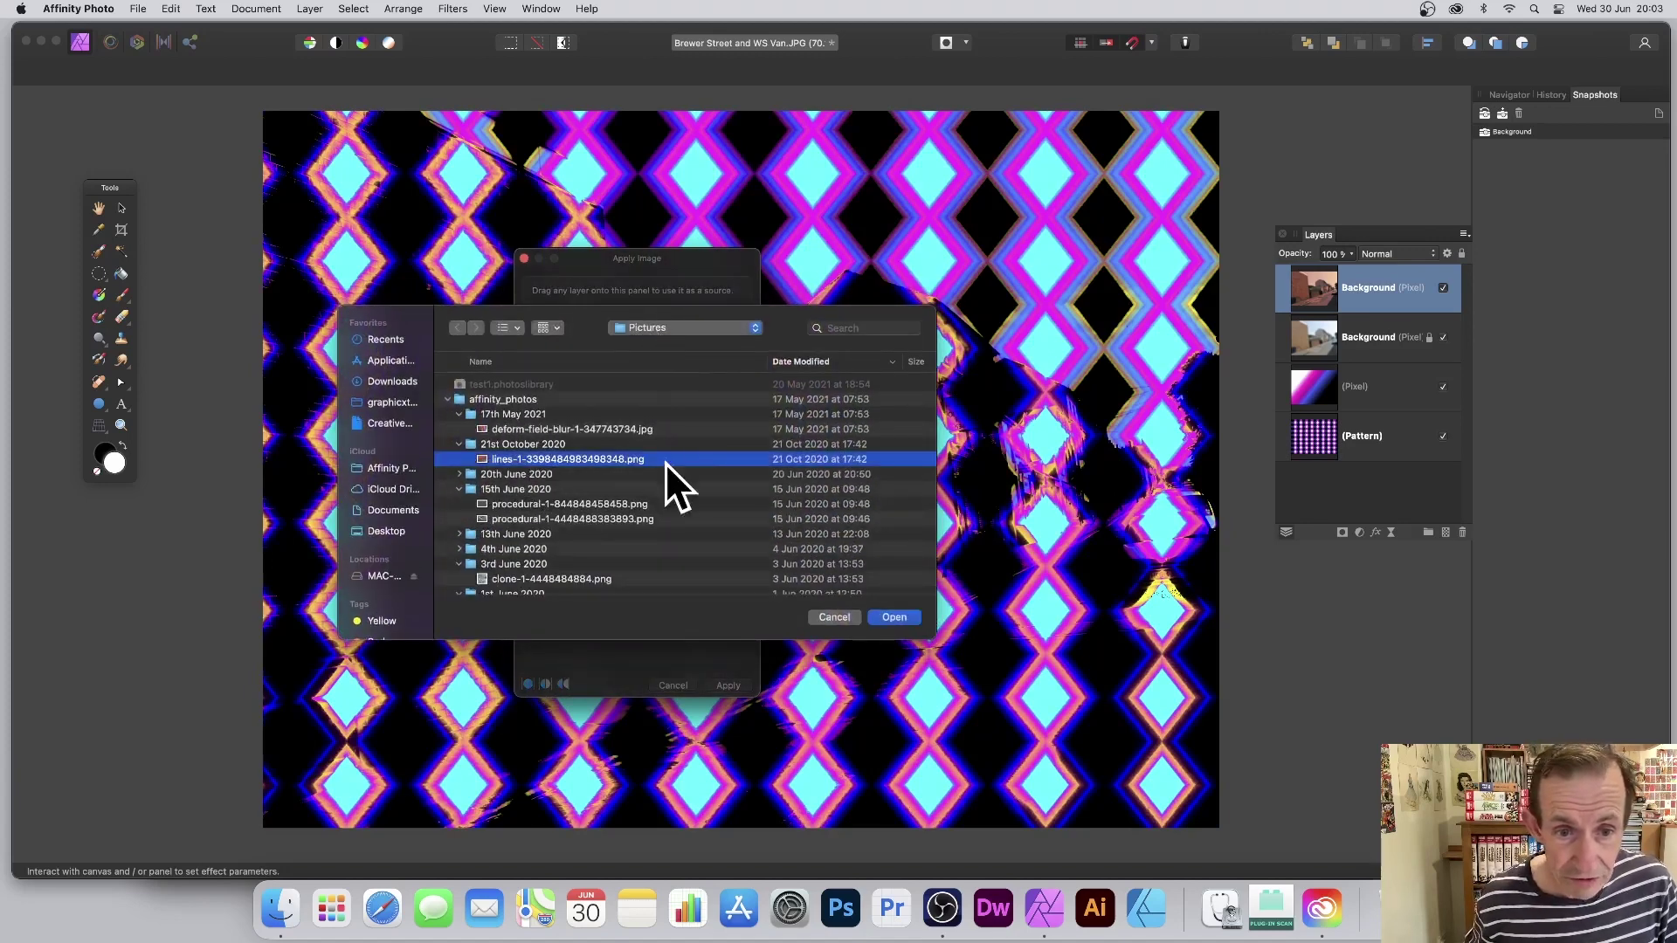
click(894, 618)
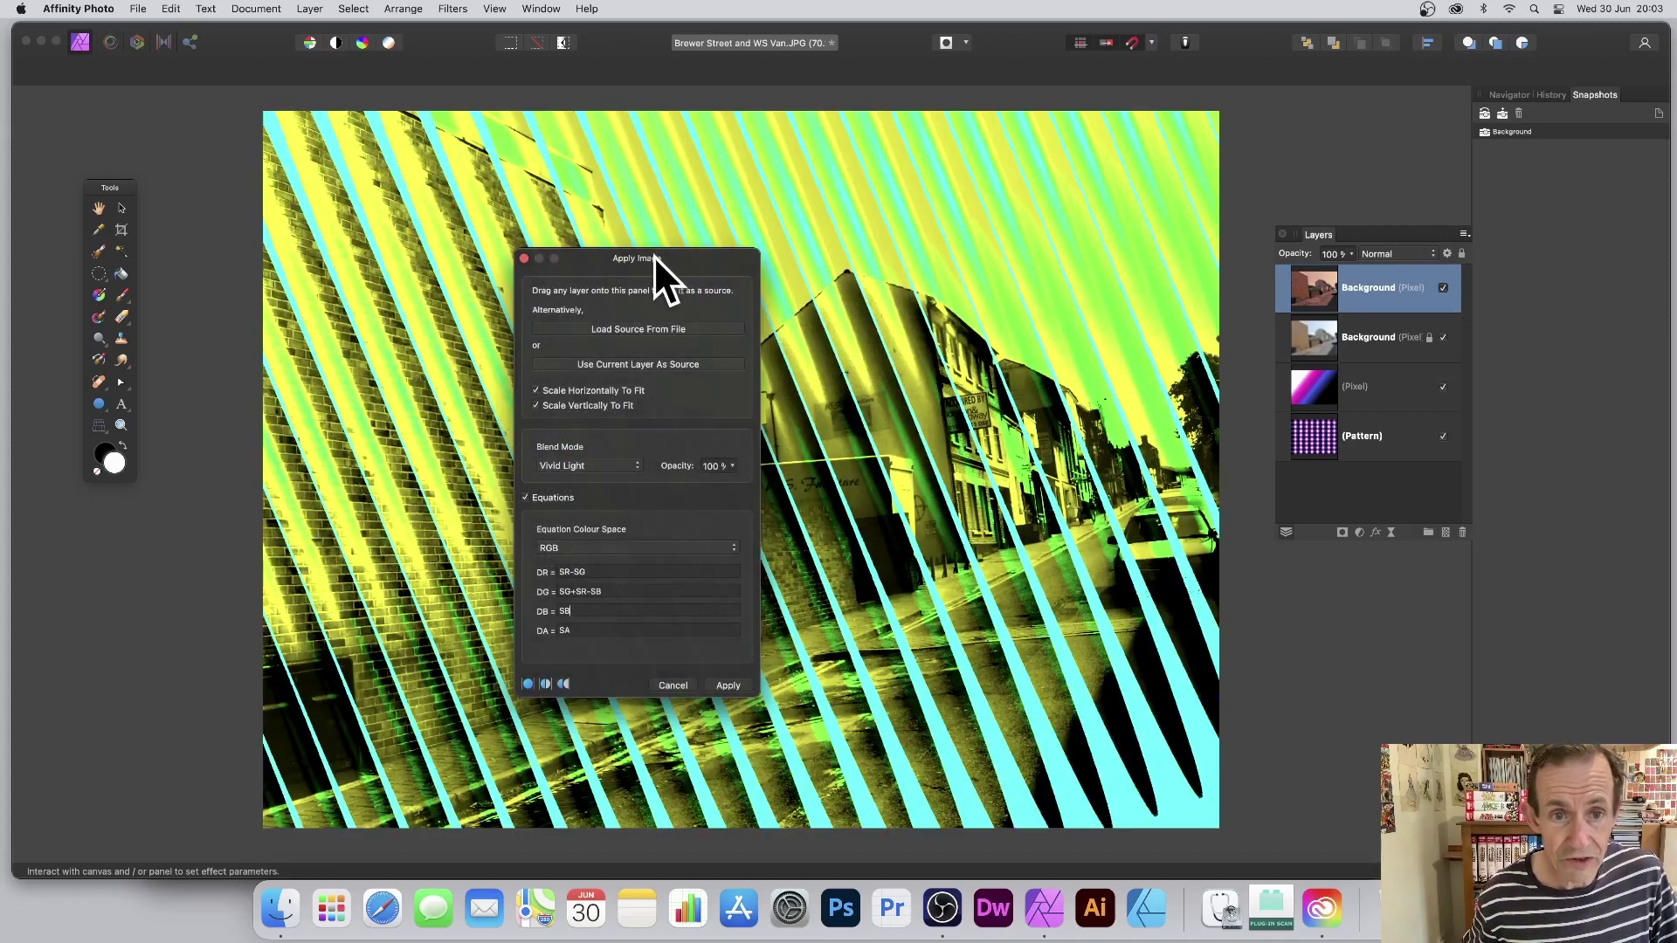
drag(653, 255, 1174, 216)
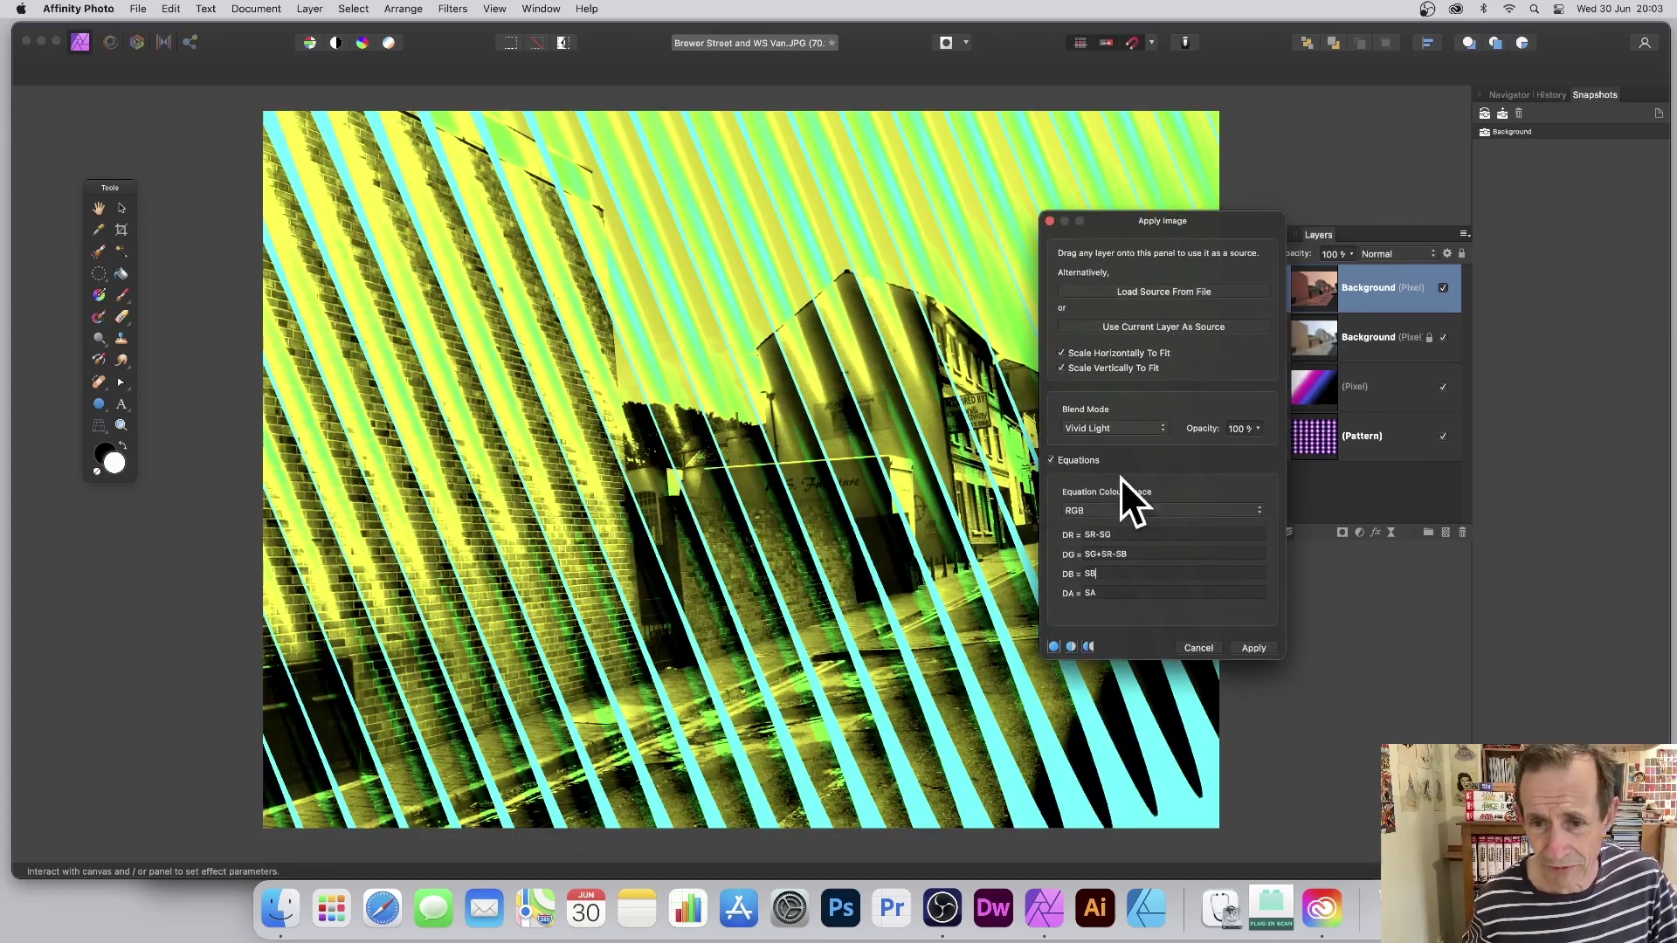
Turn off channel equations, set the blend mode to Screen, and apply the effect.
click(1052, 461)
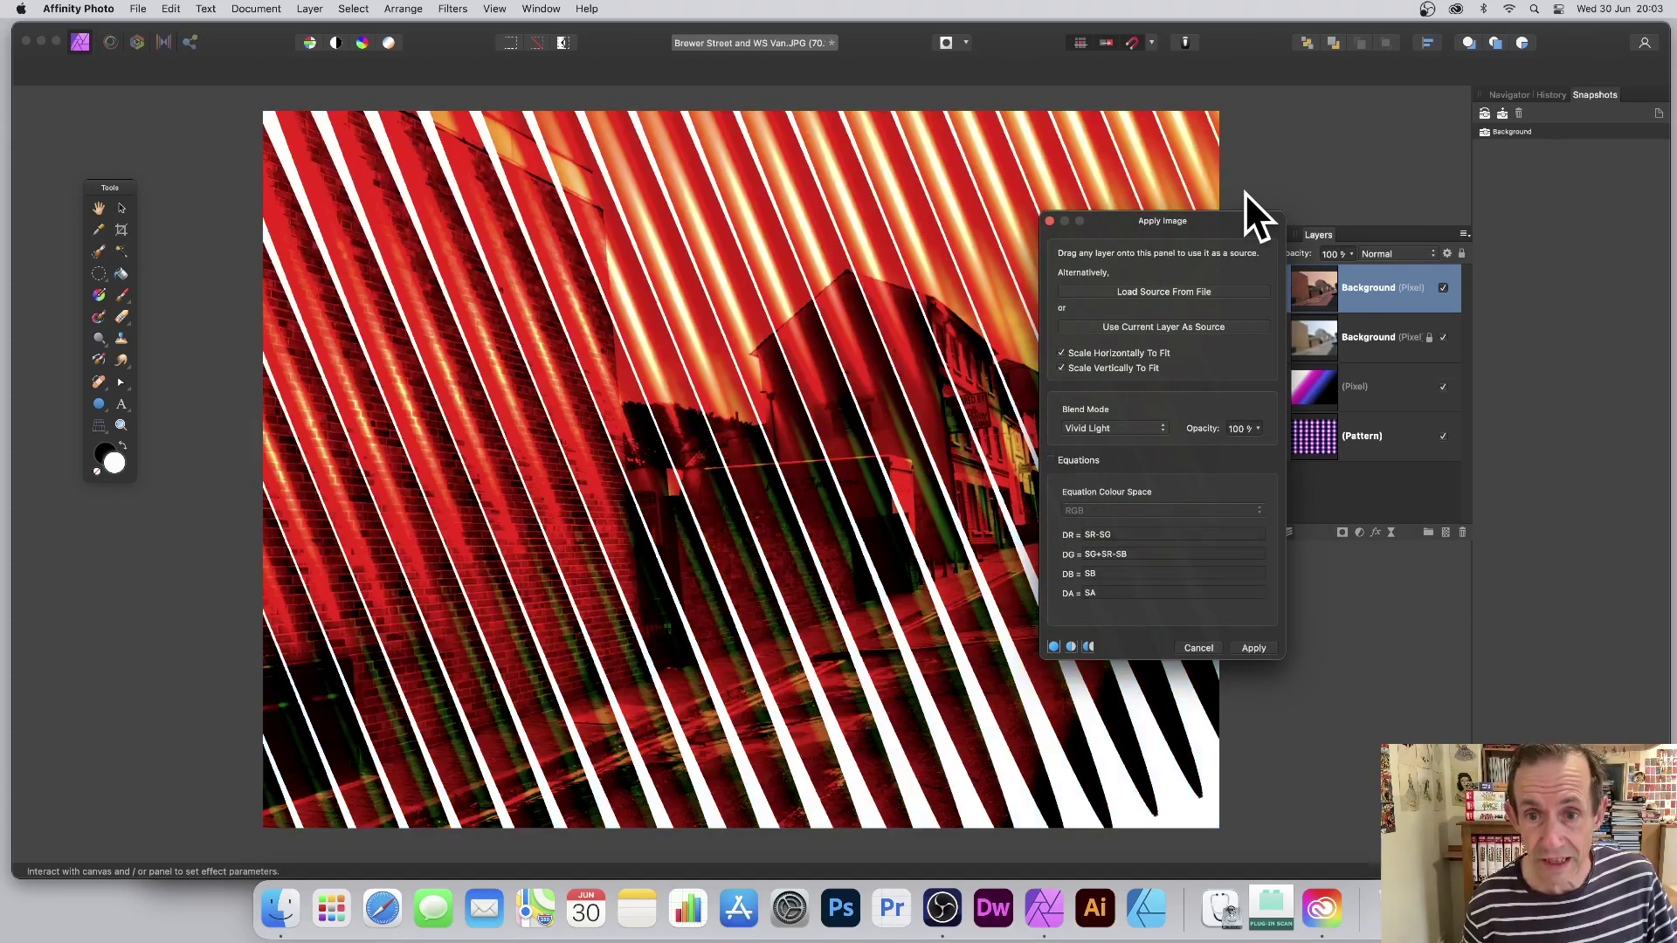
mouse_move(1185, 210)
mouse_down()
mouse_move(1304, 229)
mouse_move(1173, 194)
mouse_up()
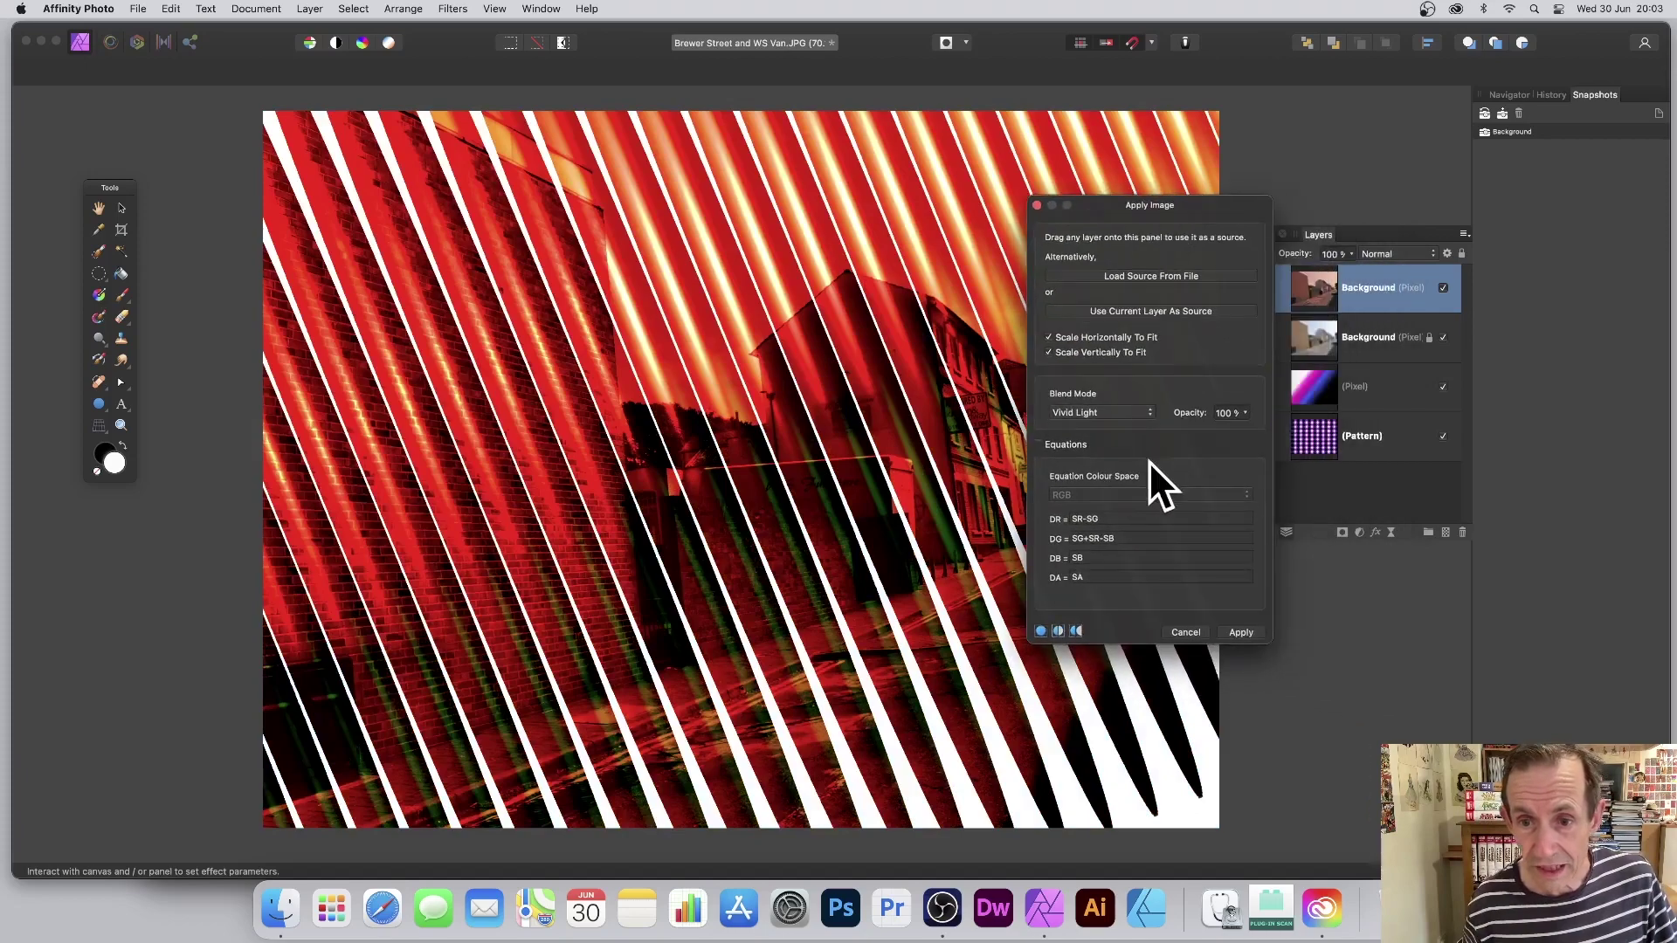
click(1092, 412)
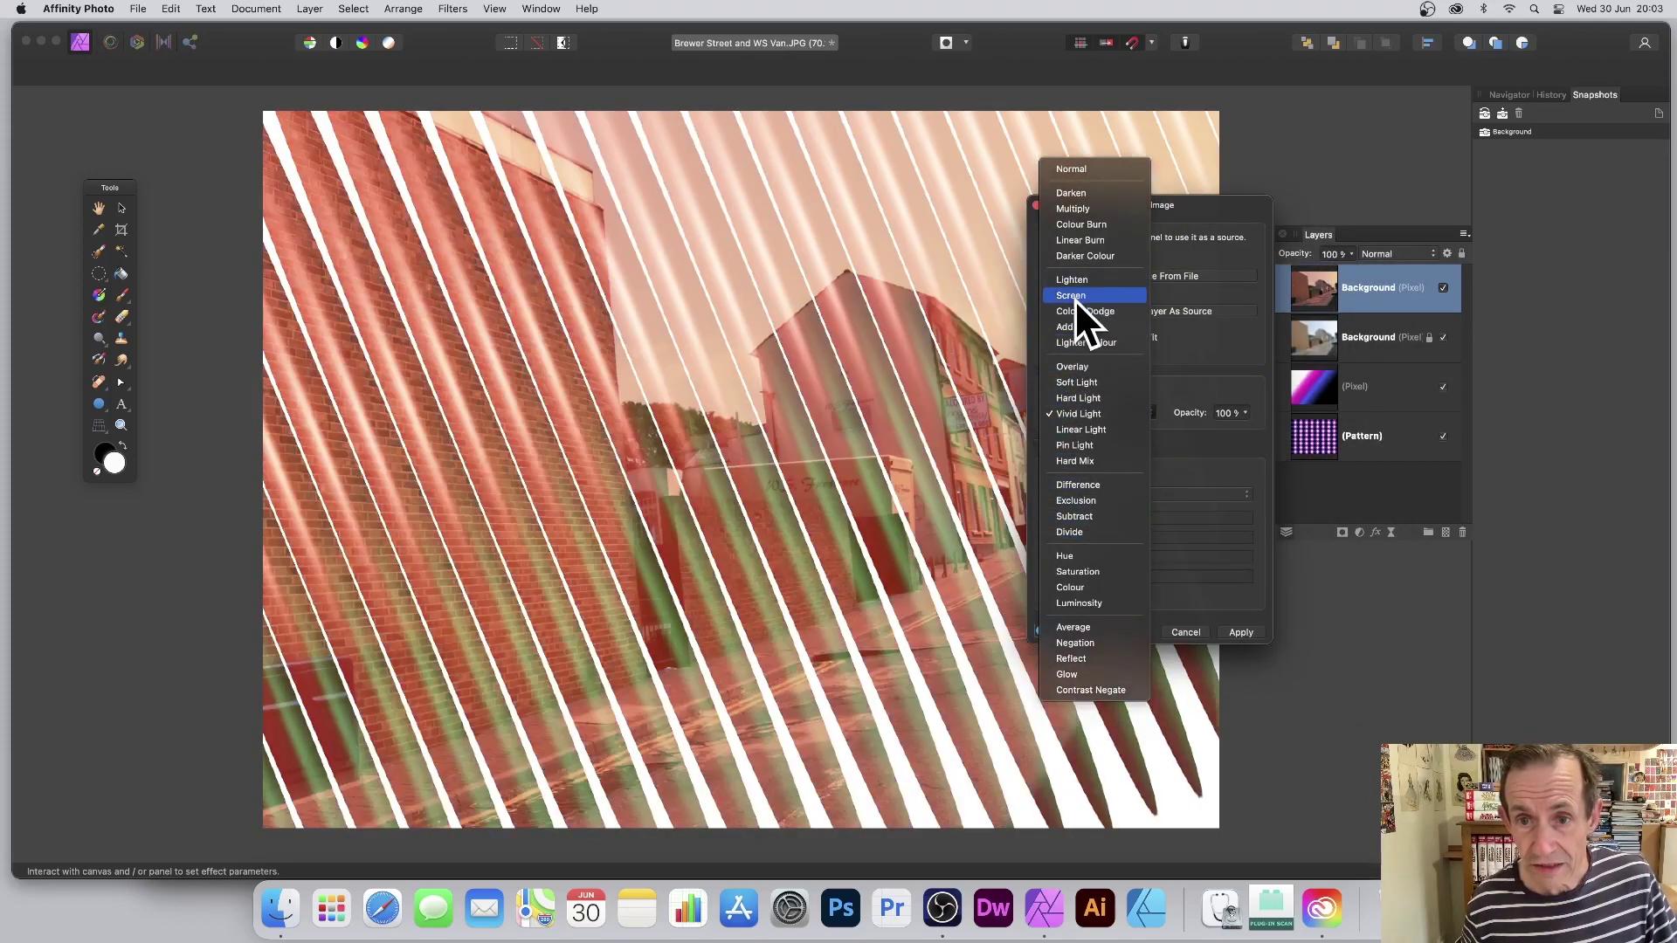
click(1077, 297)
click(1251, 633)
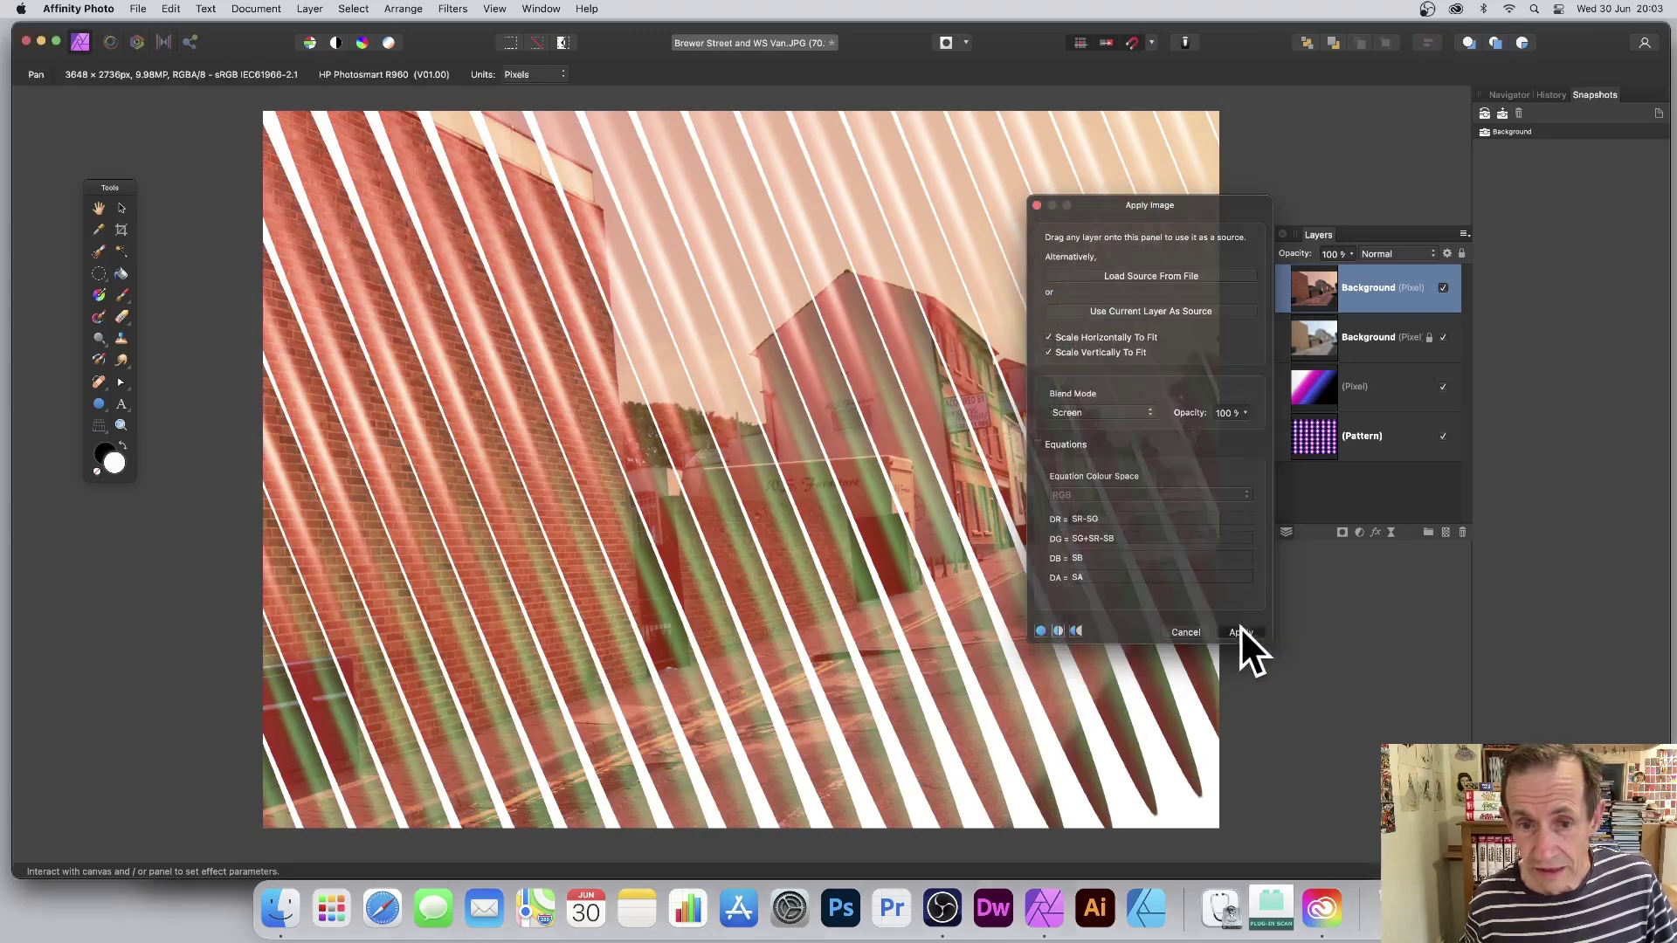
Repeat the Screen-blended stripes with Filters > Repeat Apply Image so the street fades paler.
click(456, 9)
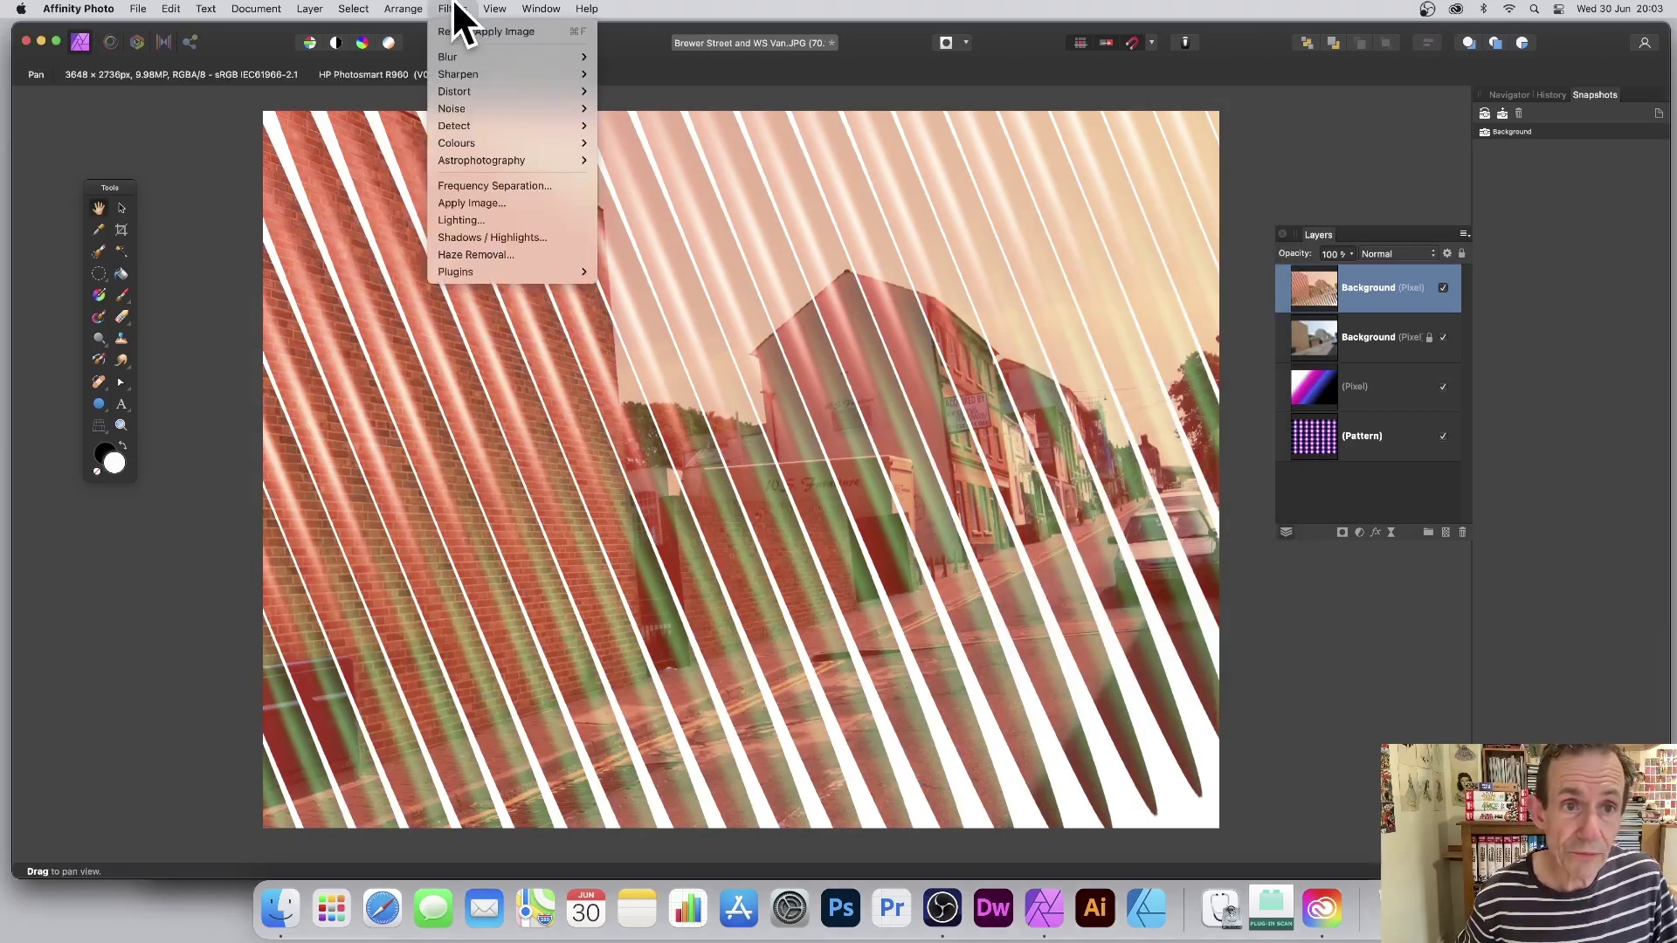
click(453, 30)
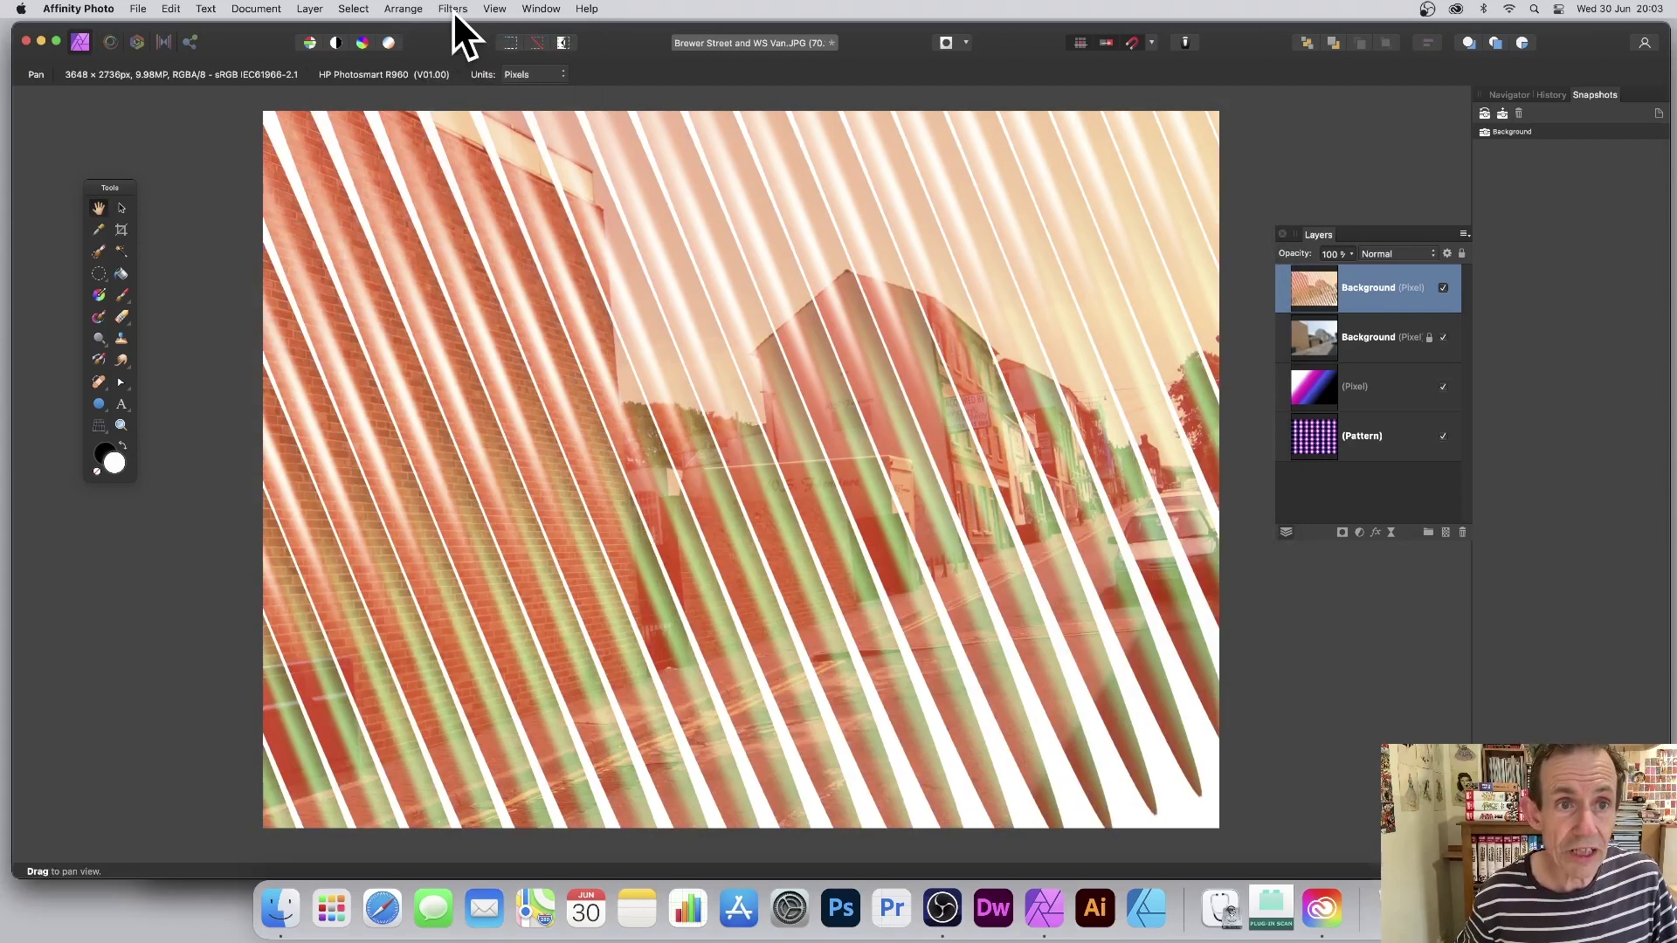
click(453, 8)
click(454, 26)
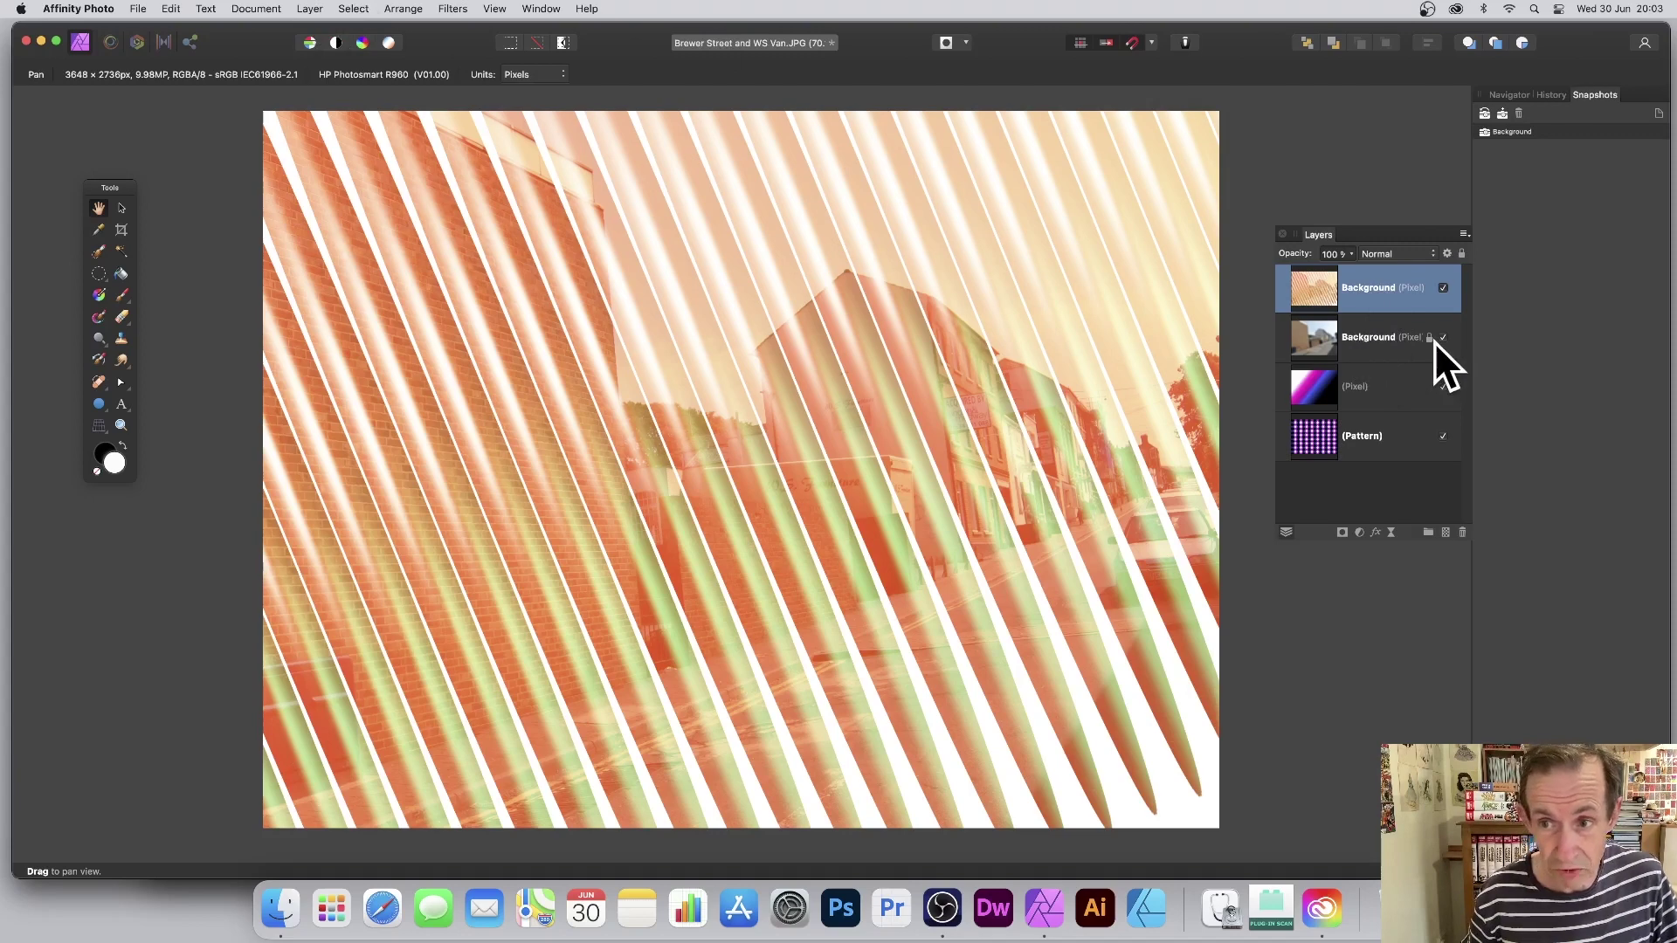
Change the top Background layer's blend mode to Overlay in the Layers panel.
click(1382, 251)
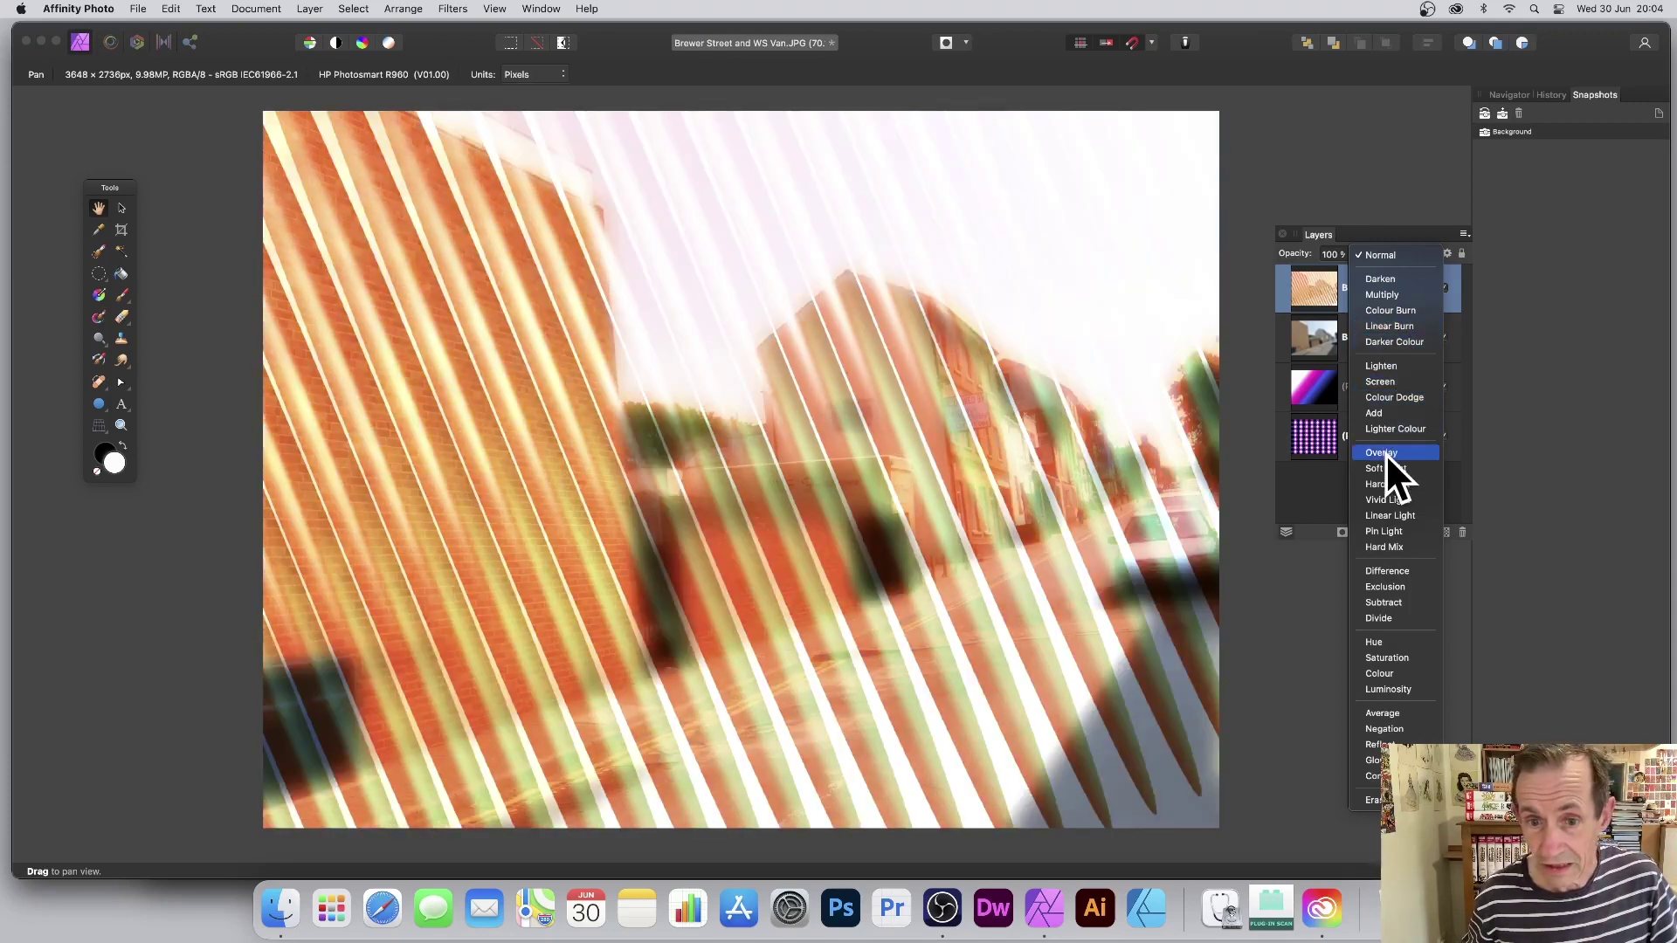
click(1380, 452)
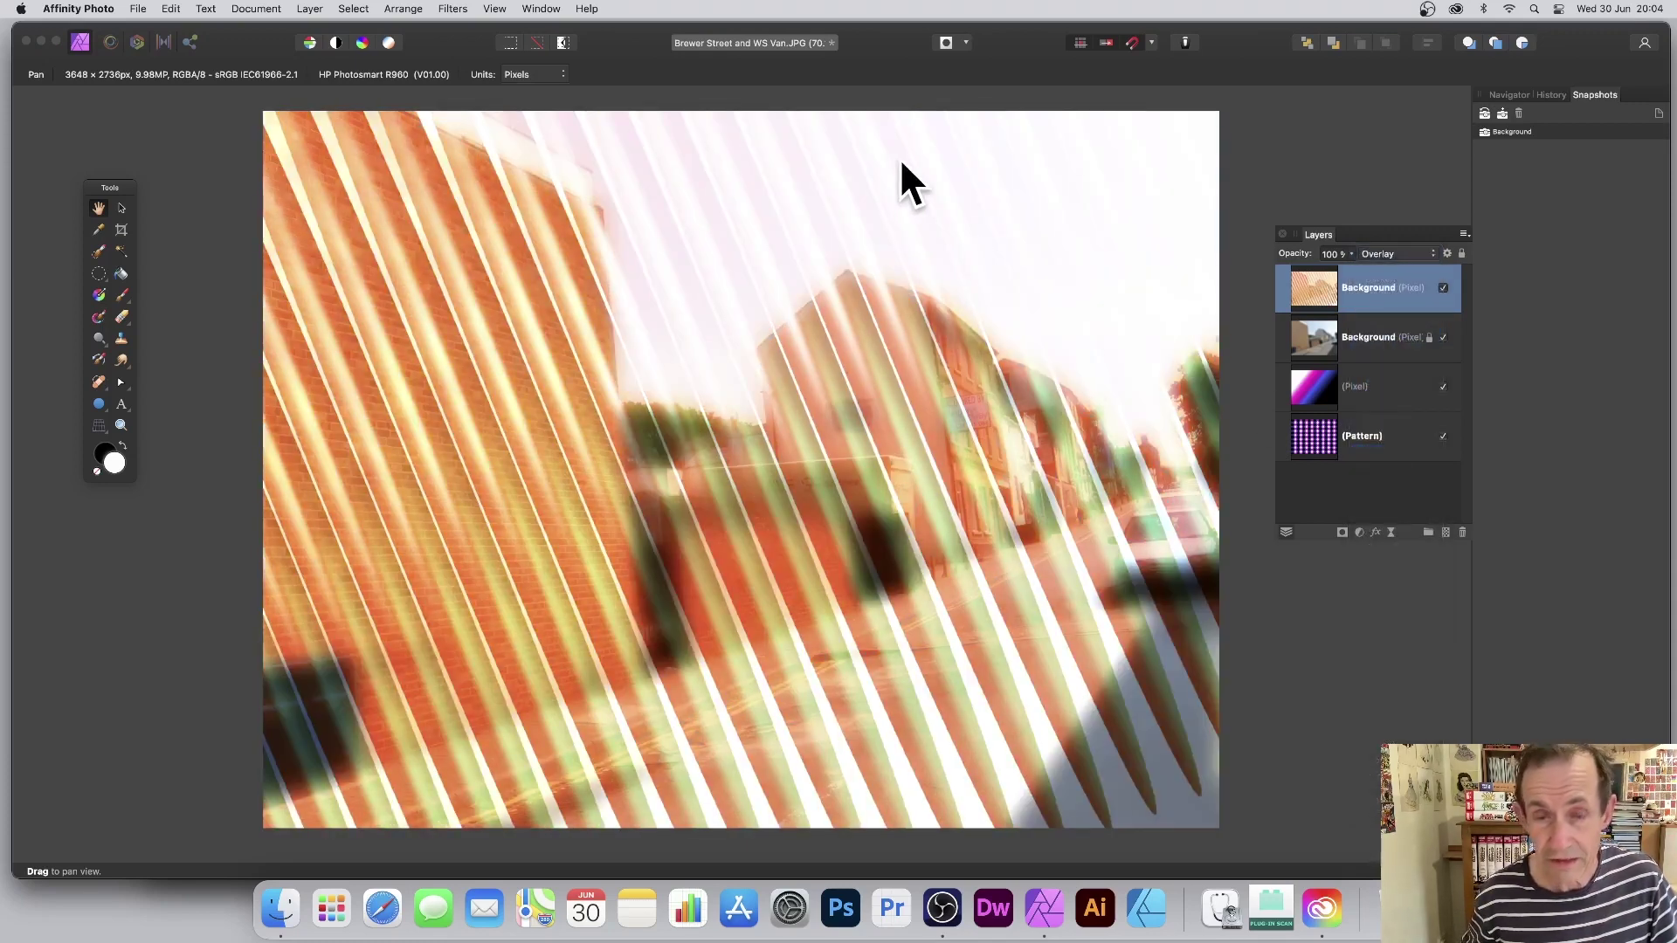